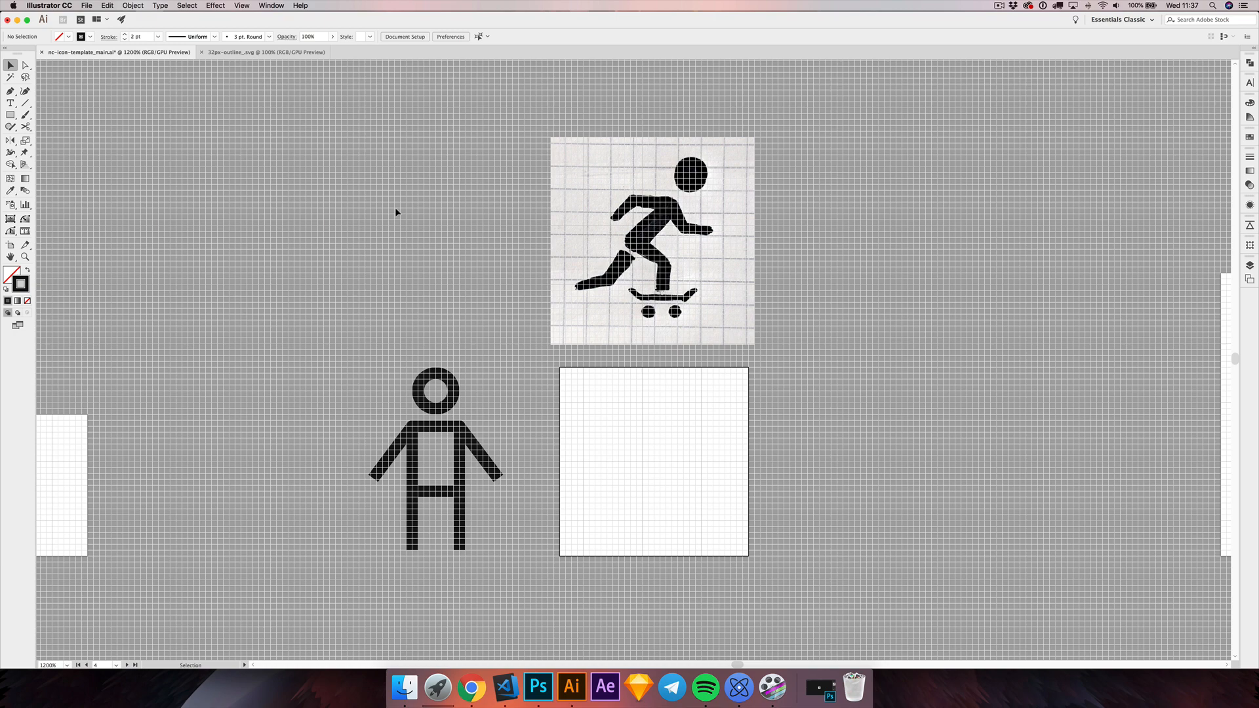
{"action": "left_click_drag", "start_coordinate": [435, 204], "coordinate": [440, 195]}
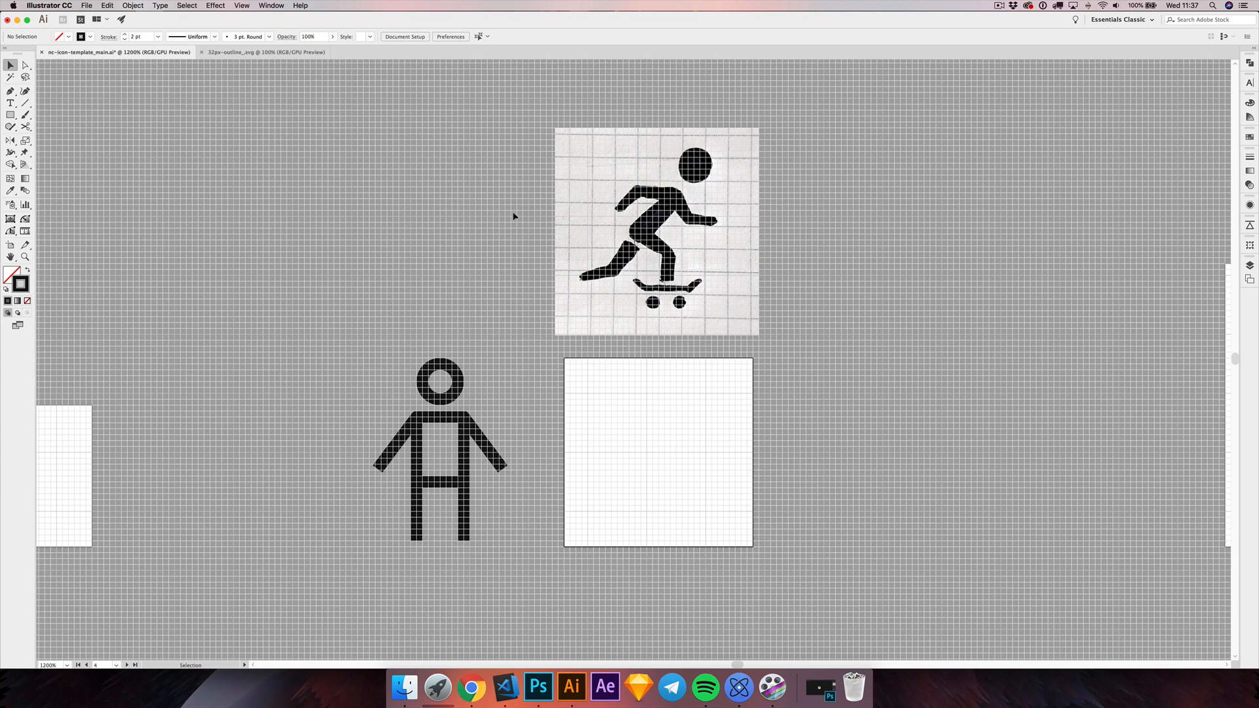
{"action": "left_click_drag", "start_coordinate": [514, 215], "coordinate": [514, 212]}
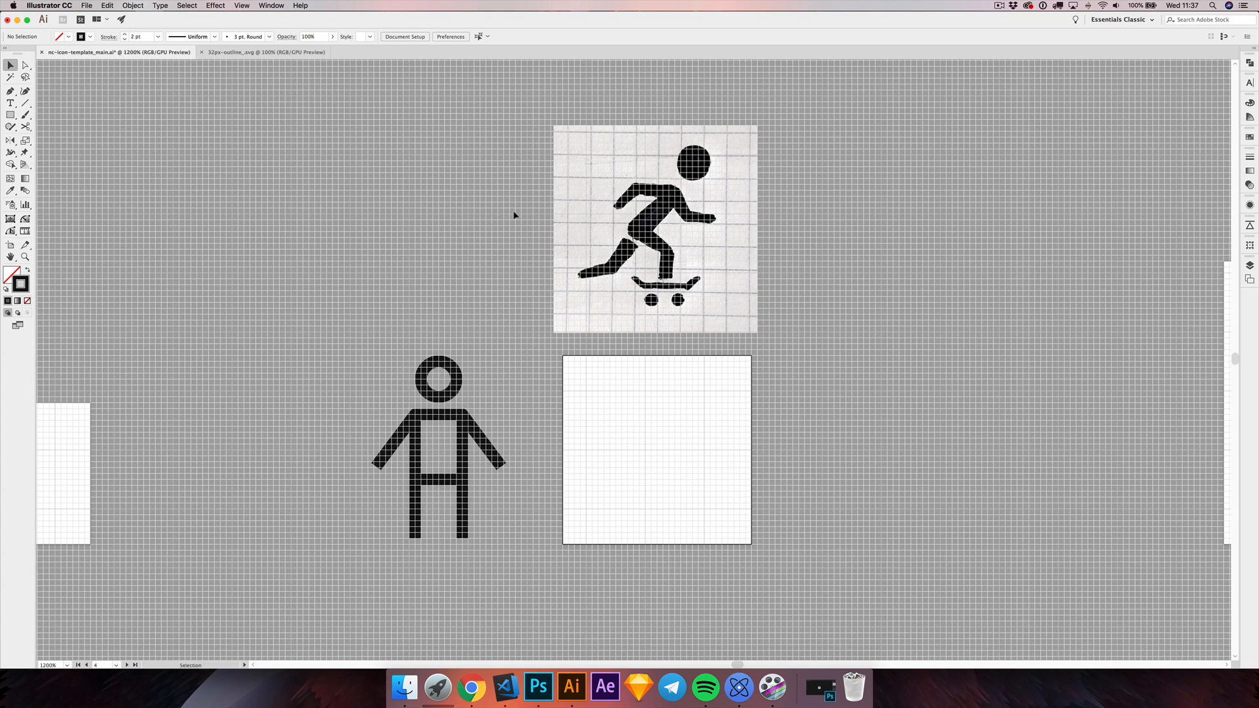
{"action": "left_click_drag", "start_coordinate": [502, 226], "coordinate": [500, 224]}
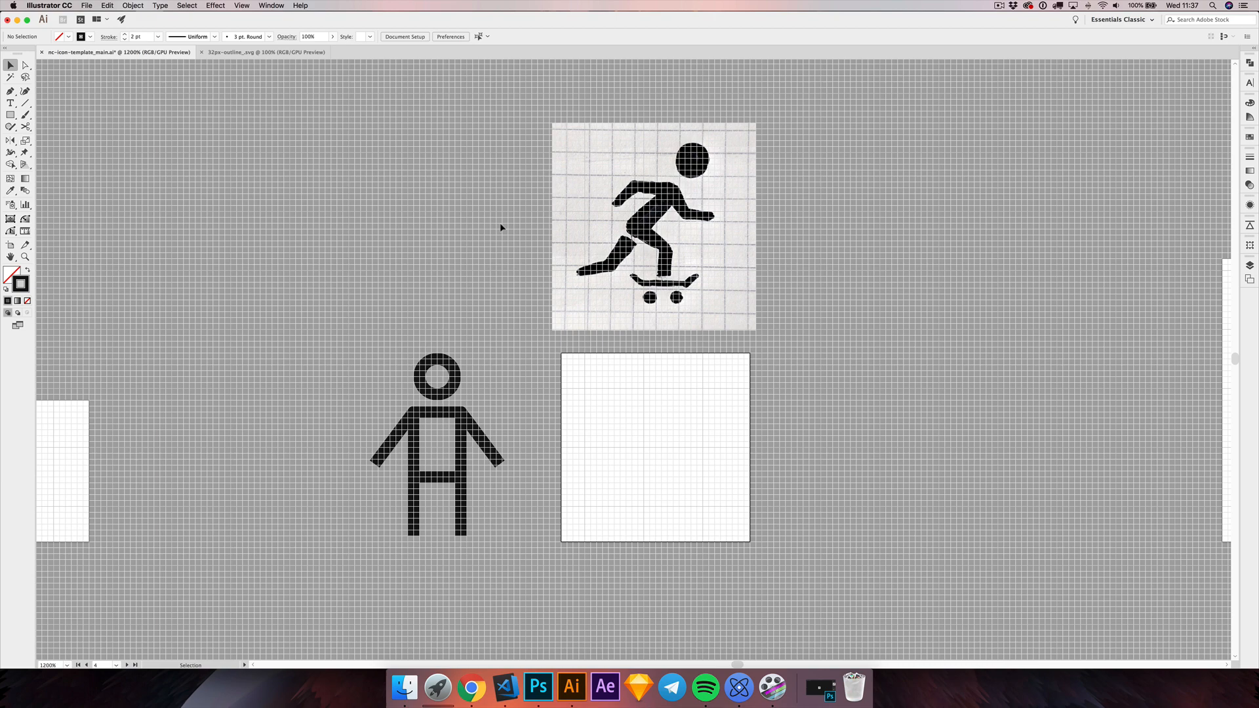
{"action": "left_click_drag", "start_coordinate": [501, 227], "coordinate": [492, 246]}
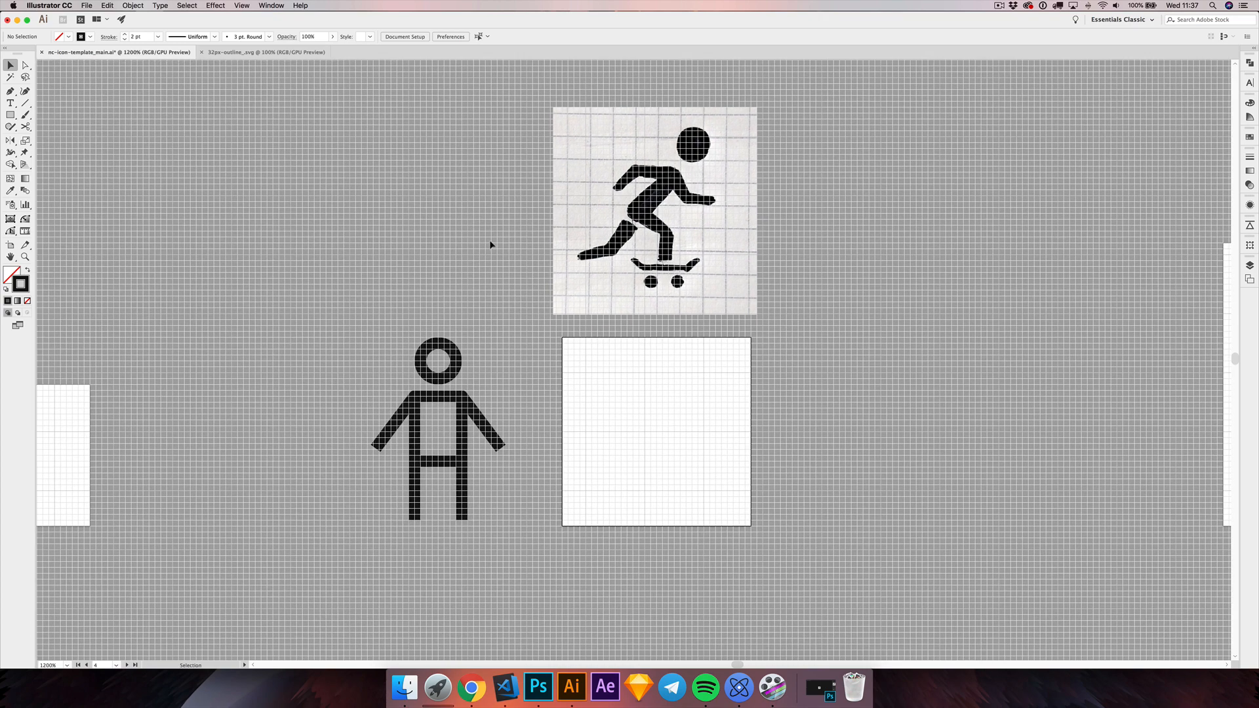
{"action": "scroll", "coordinate": [486, 237], "scroll_direction": "up", "scroll_amount": 1}
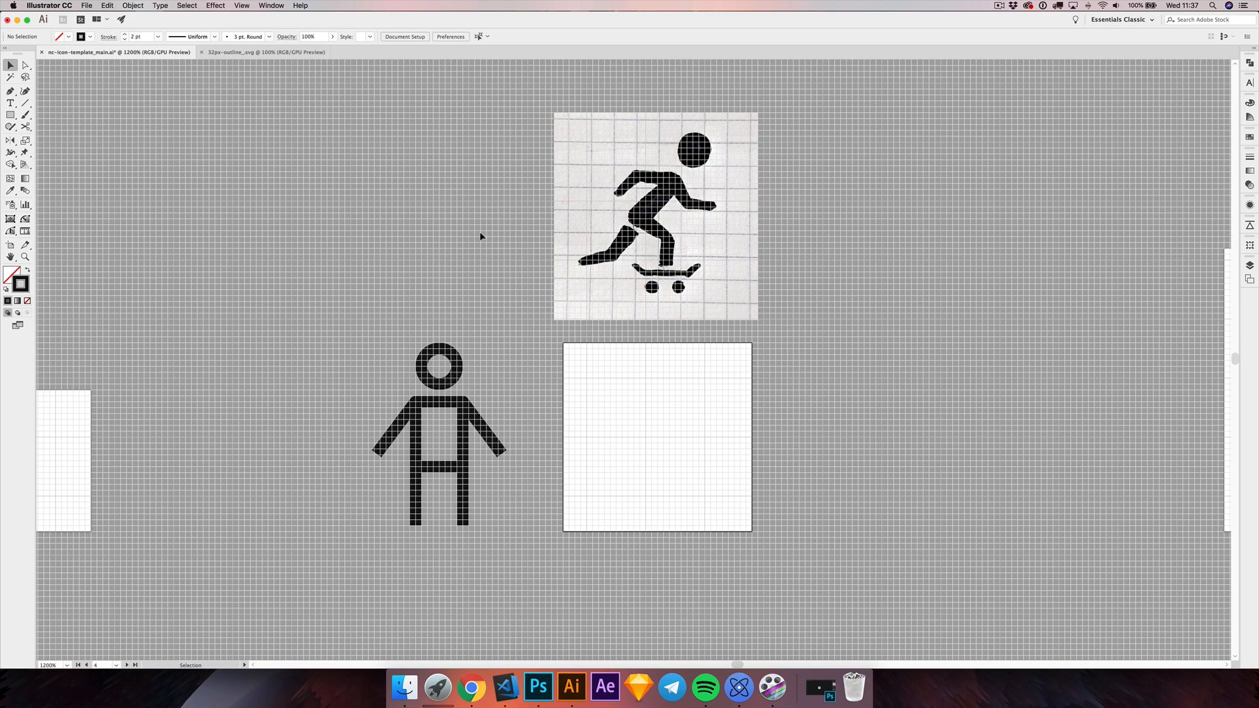
{"action": "scroll", "coordinate": [480, 236], "scroll_direction": "up", "scroll_amount": 2}
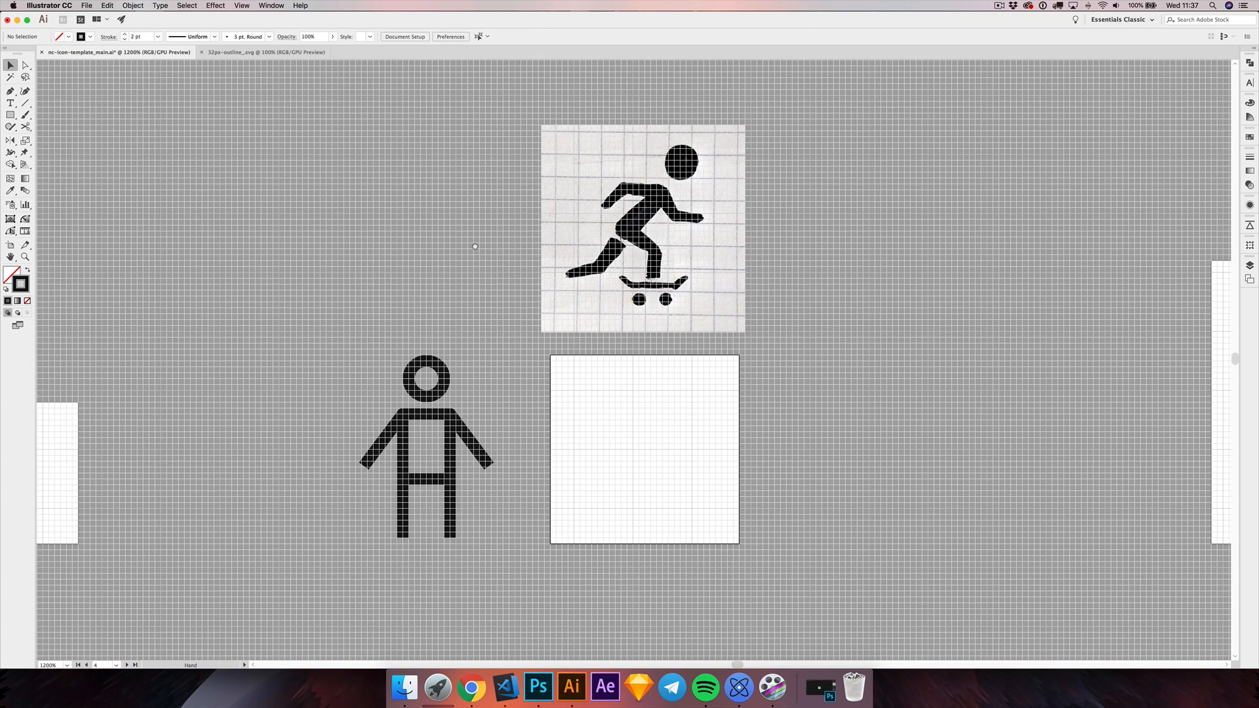
{"action": "scroll", "coordinate": [470, 244], "scroll_direction": "right", "scroll_amount": 2}
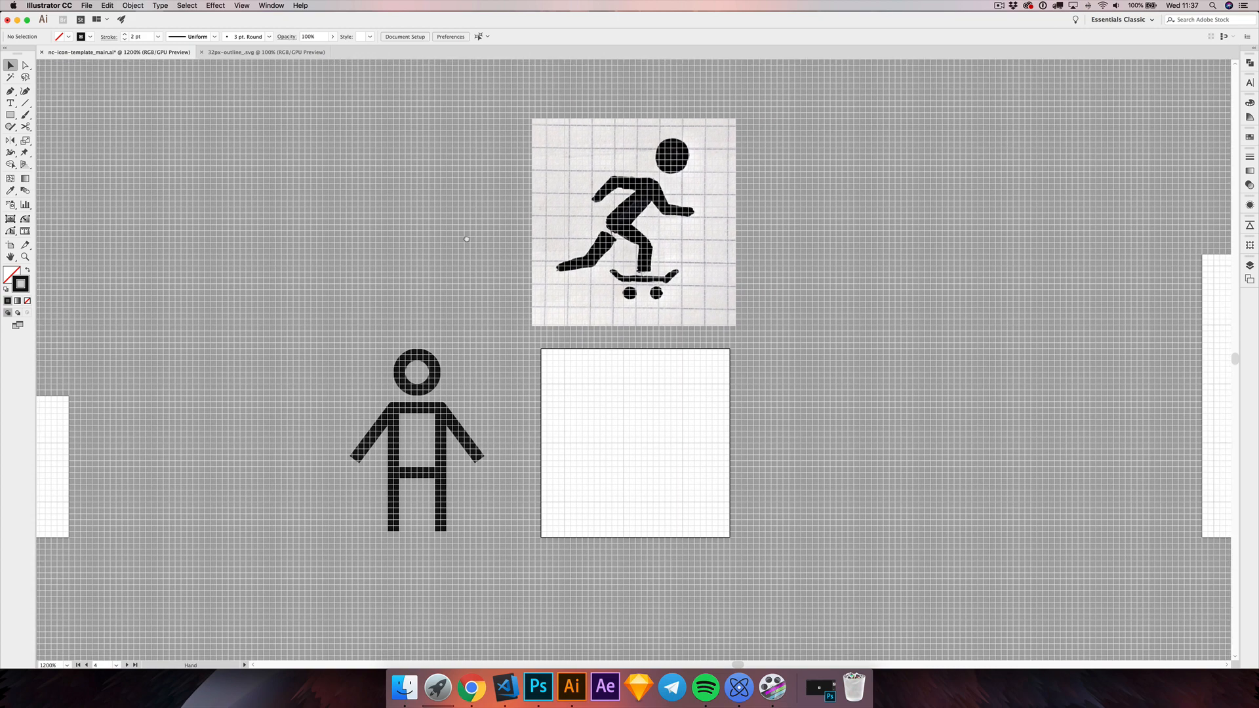
{"action": "scroll", "coordinate": [462, 243], "scroll_direction": "down", "scroll_amount": 2}
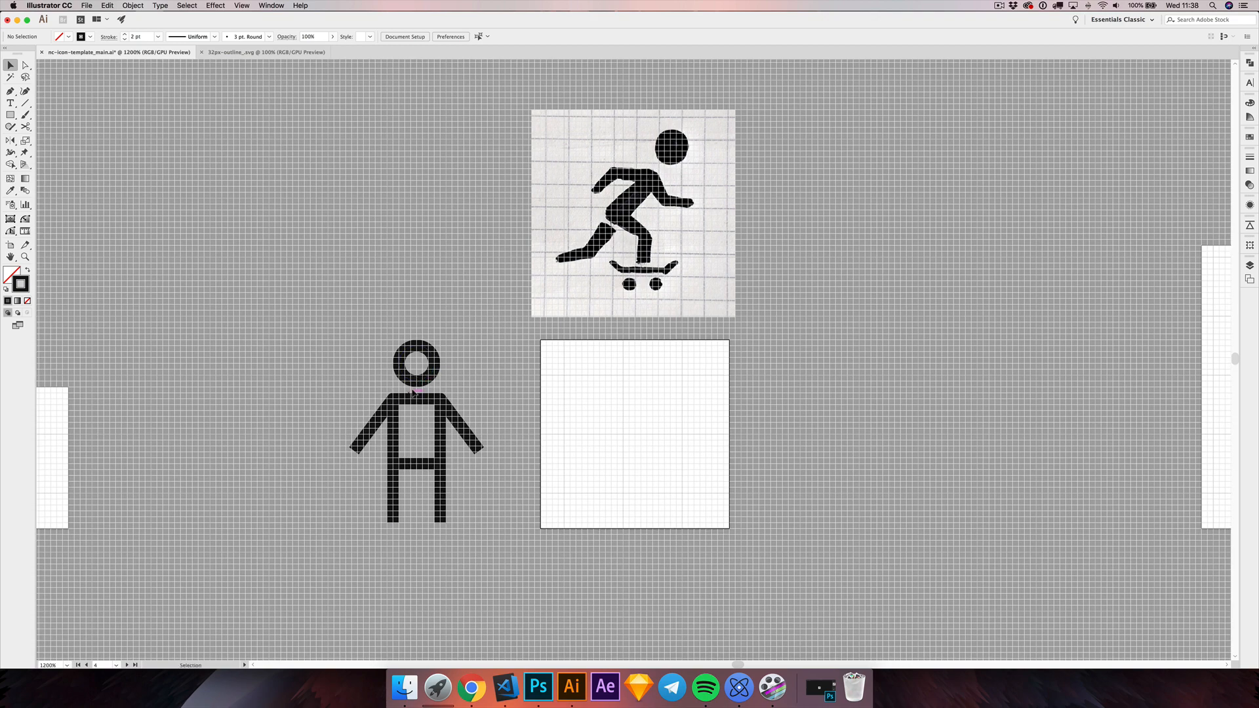
{"action": "key", "text": "space"}
{"action": "left_click_drag", "start_coordinate": [459, 353], "coordinate": [461, 370]}
{"action": "key", "text": "space"}
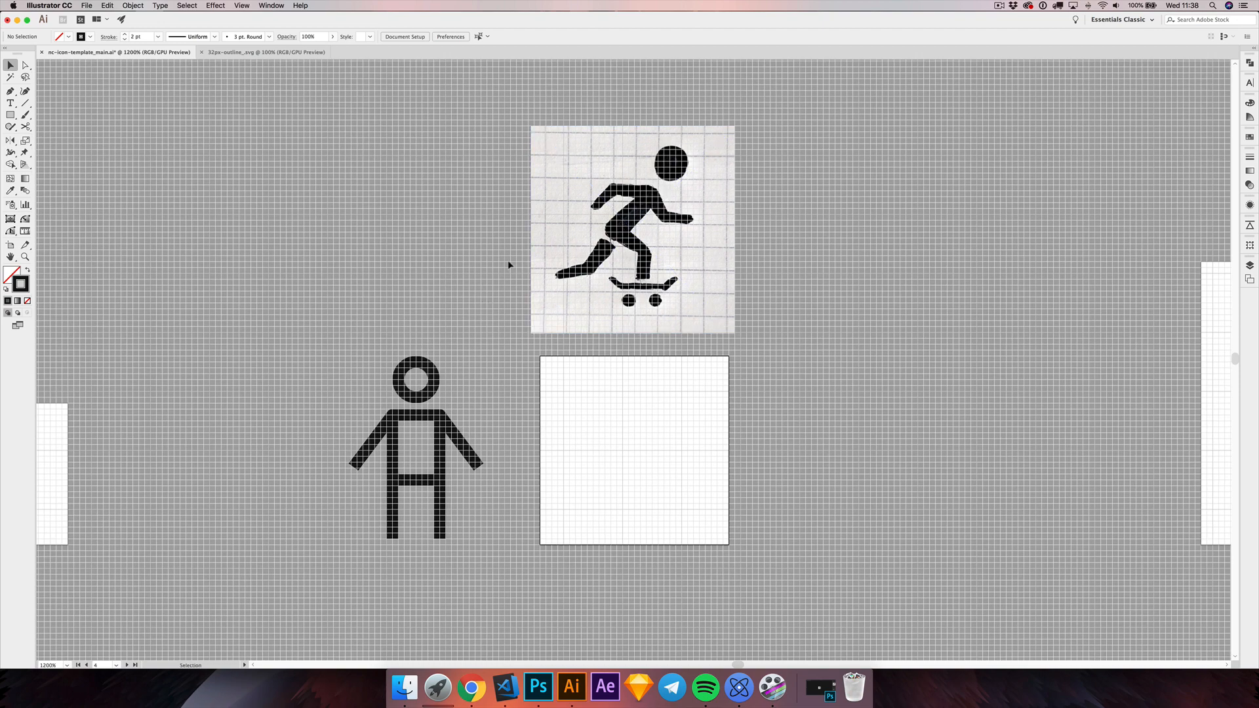
Step: Move the skateboarder sketch image slightly up, away from the blank artboard, and deselect it
{"action": "left_click_drag", "start_coordinate": [595, 251], "coordinate": [592, 238]}
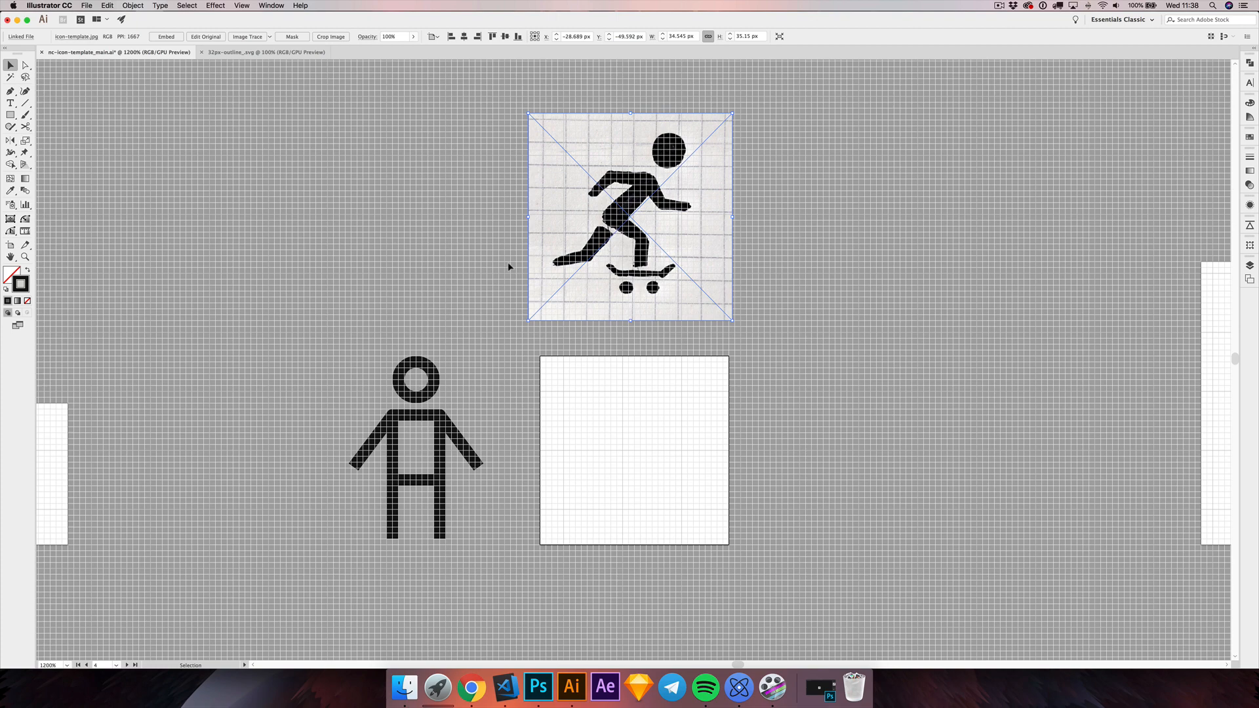
{"action": "scroll", "coordinate": [505, 262], "scroll_direction": "right", "scroll_amount": 1}
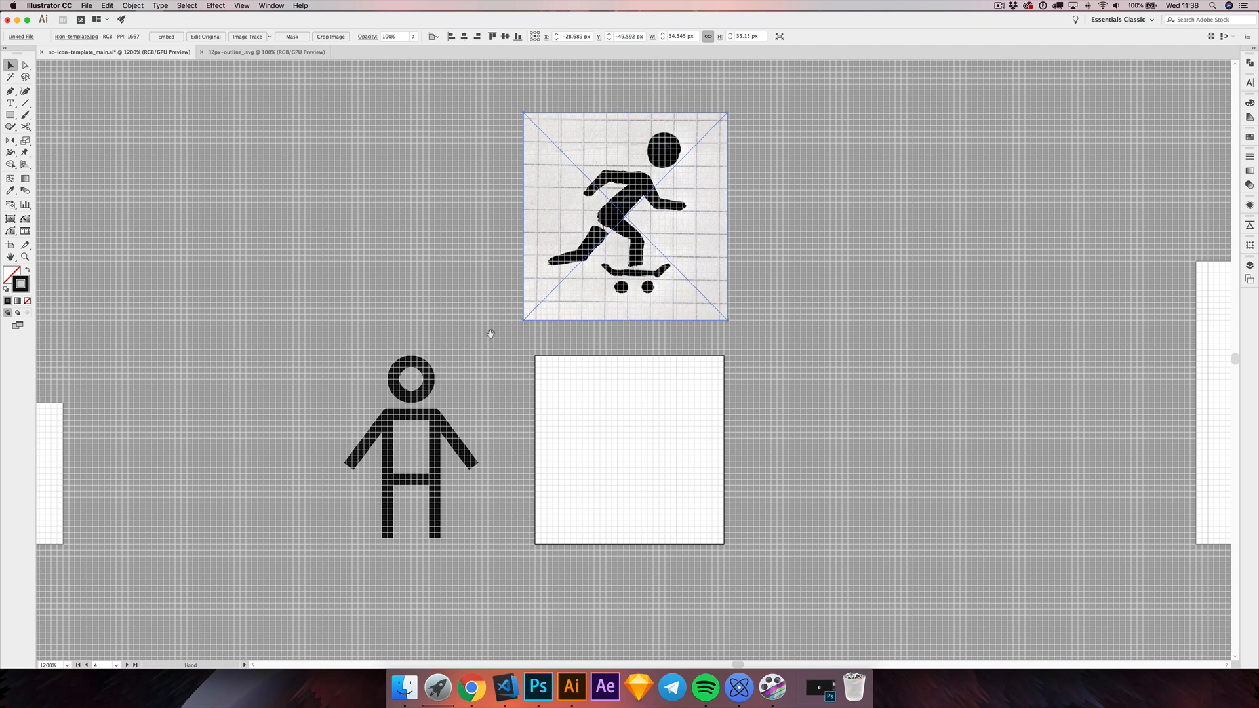
{"action": "scroll", "coordinate": [505, 348], "scroll_direction": "down", "scroll_amount": 1}
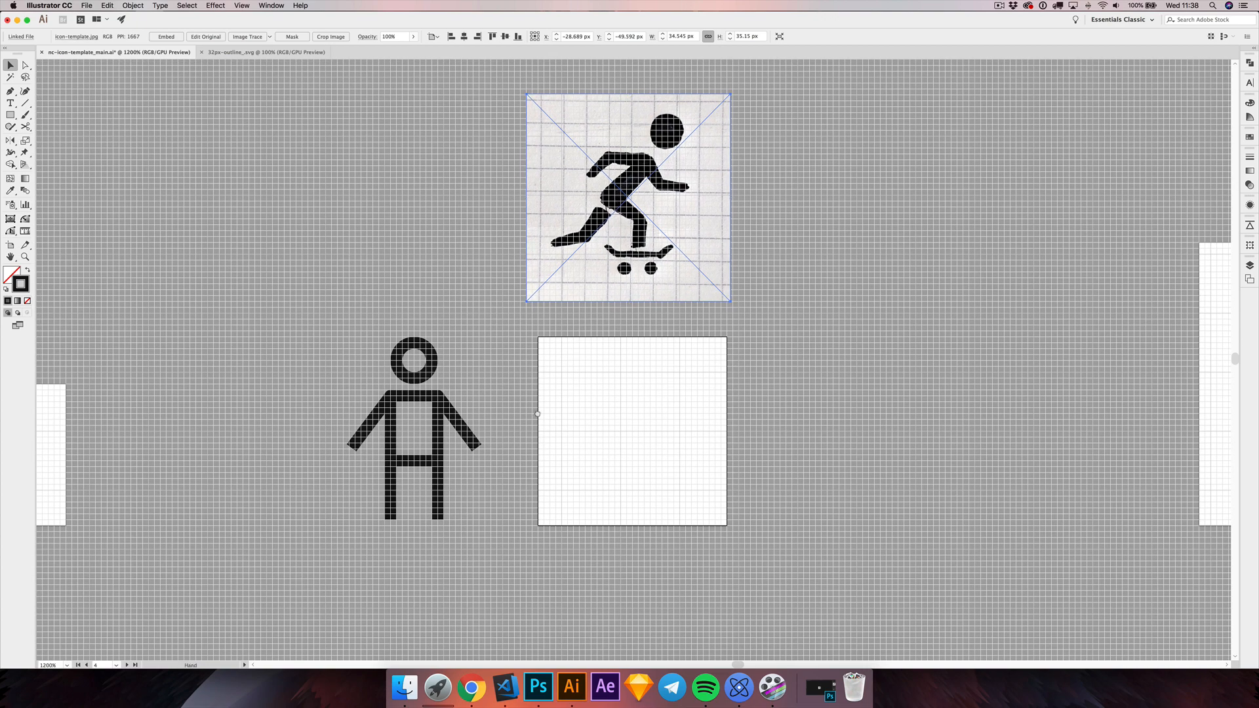
{"action": "scroll", "coordinate": [539, 421], "scroll_direction": "up", "scroll_amount": 1}
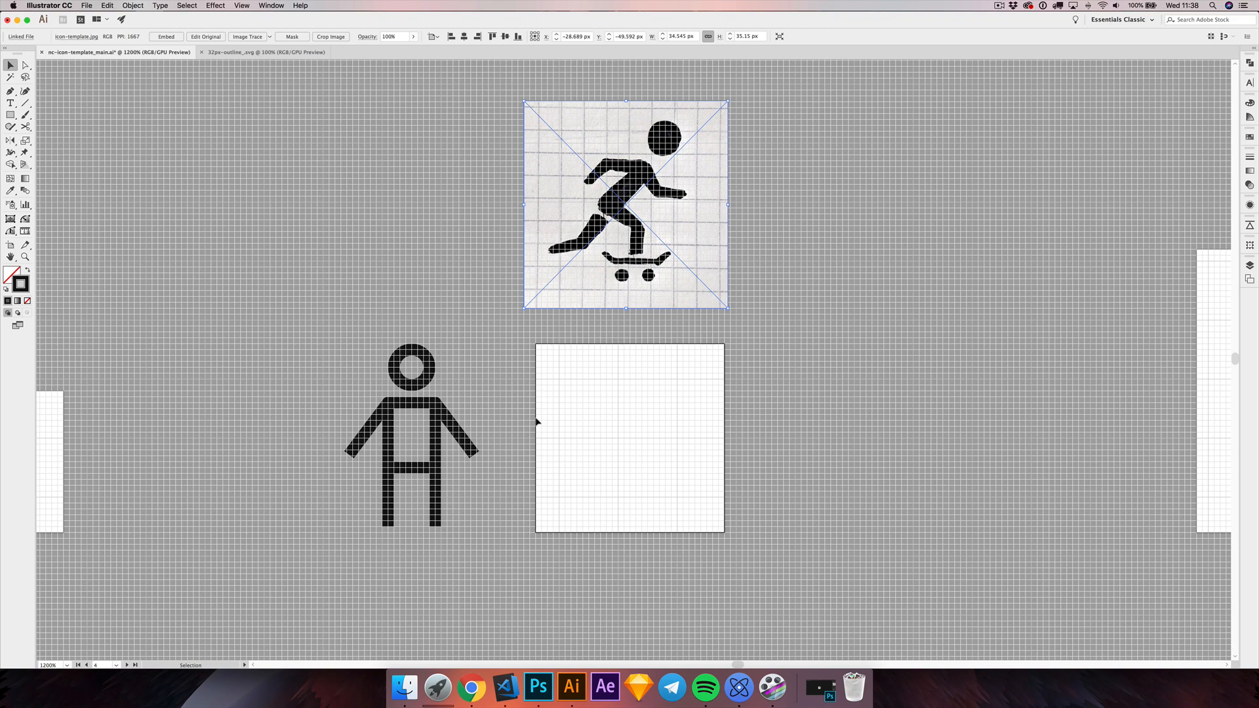
{"action": "scroll", "coordinate": [485, 341], "scroll_direction": "up", "scroll_amount": 1}
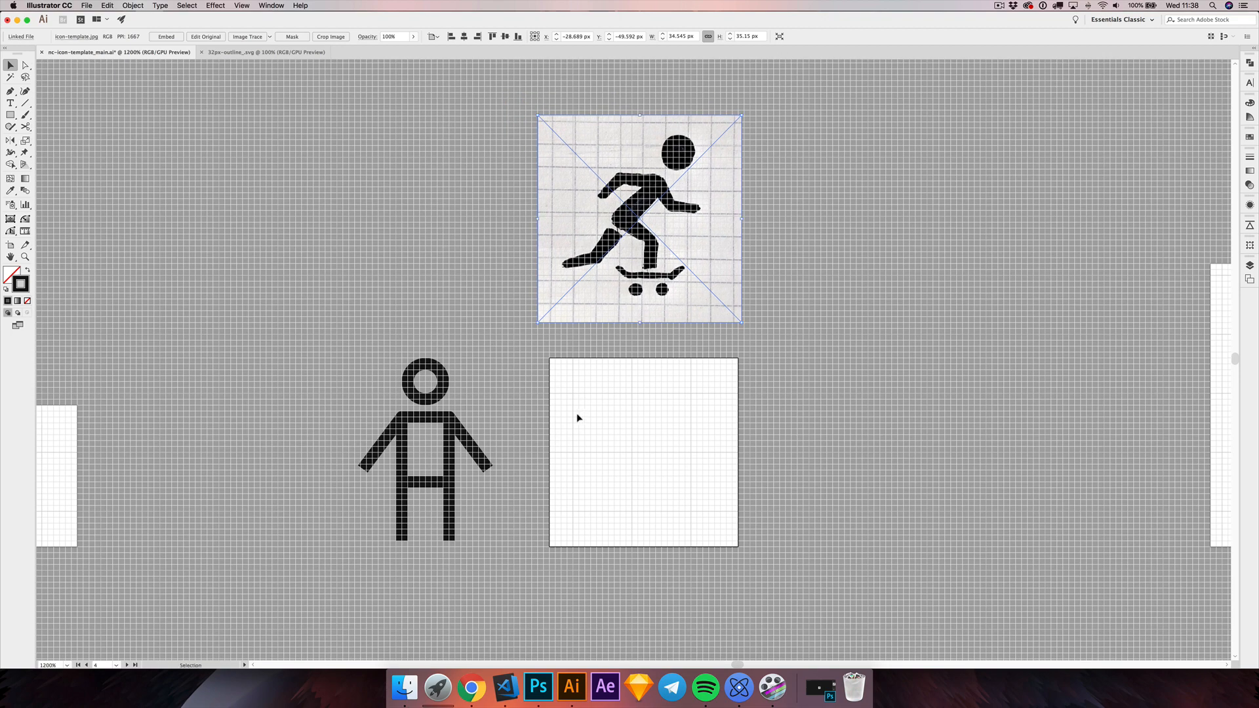
{"action": "left_click", "coordinate": [548, 383]}
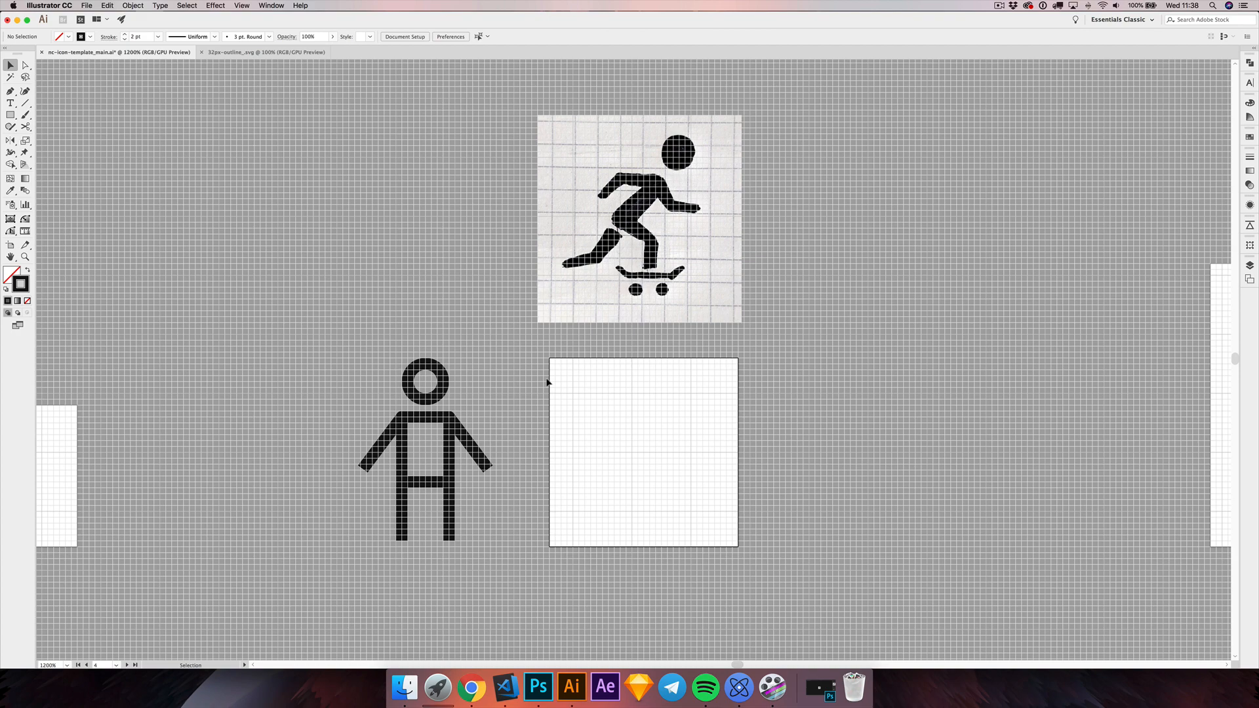
Step: Toggle the document grid off and back on
{"action": "scroll", "coordinate": [551, 384], "scroll_direction": "down", "scroll_amount": 1}
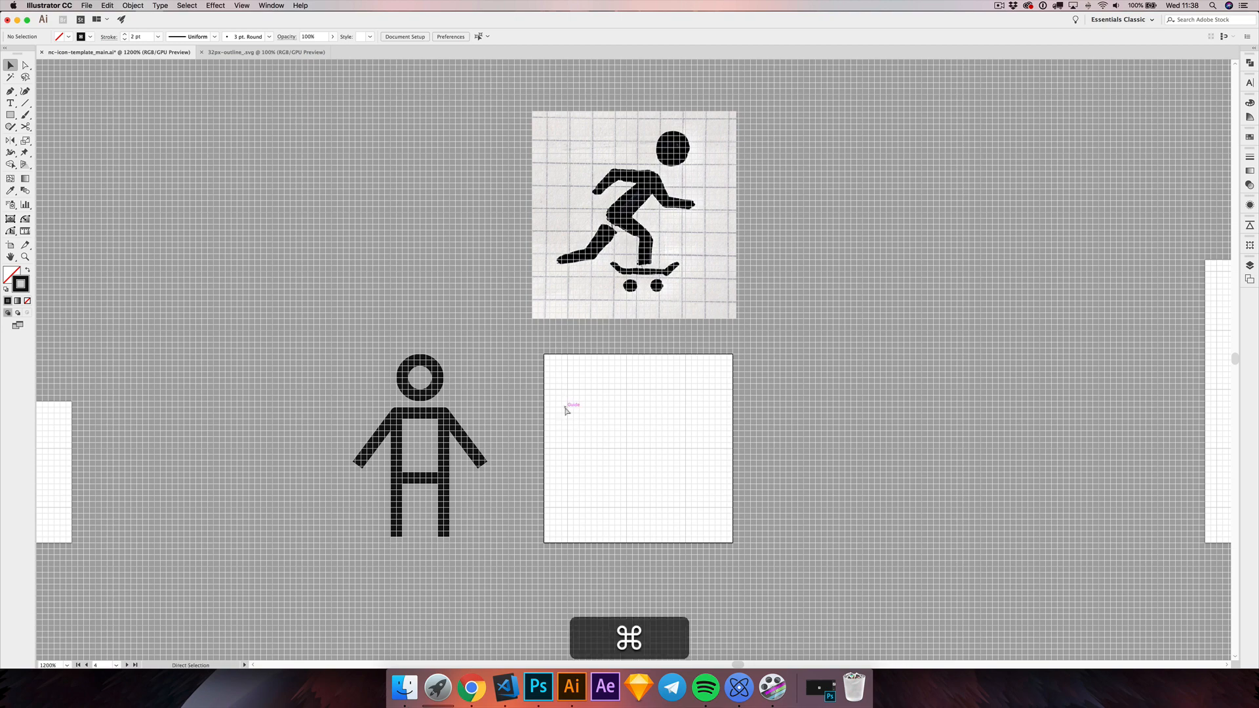
{"action": "key", "text": "super+apostrophe"}
{"action": "key", "text": "super+apostrophe"}
{"action": "key", "text": "super+apostrophe"}
{"action": "key", "text": "super+apostrophe"}
{"action": "key", "text": "super+apostrophe"}
{"action": "key", "text": "super+apostrophe"}
Step: Review the Guides & Grid preferences, including gridline spacing, subdivisions and the Grids In Back option, and leave without changing them
{"action": "left_click_drag", "start_coordinate": [306, 118], "coordinate": [292, 113]}
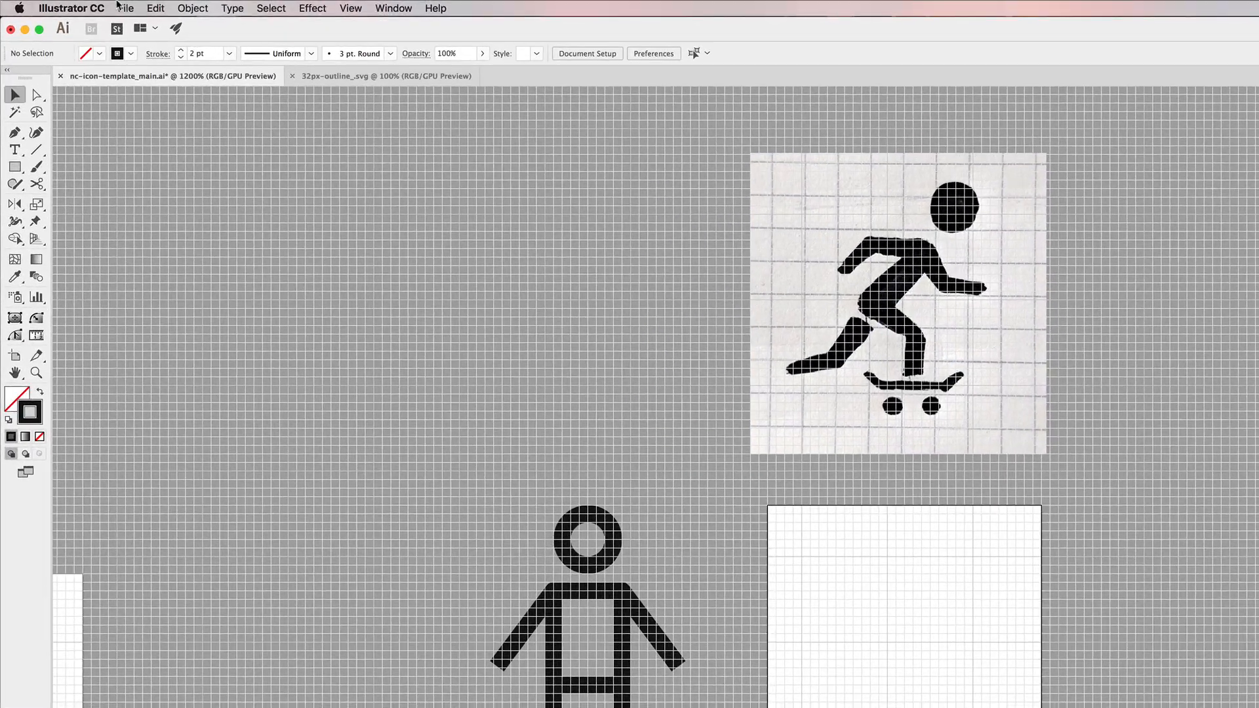
{"action": "left_click", "coordinate": [59, 3]}
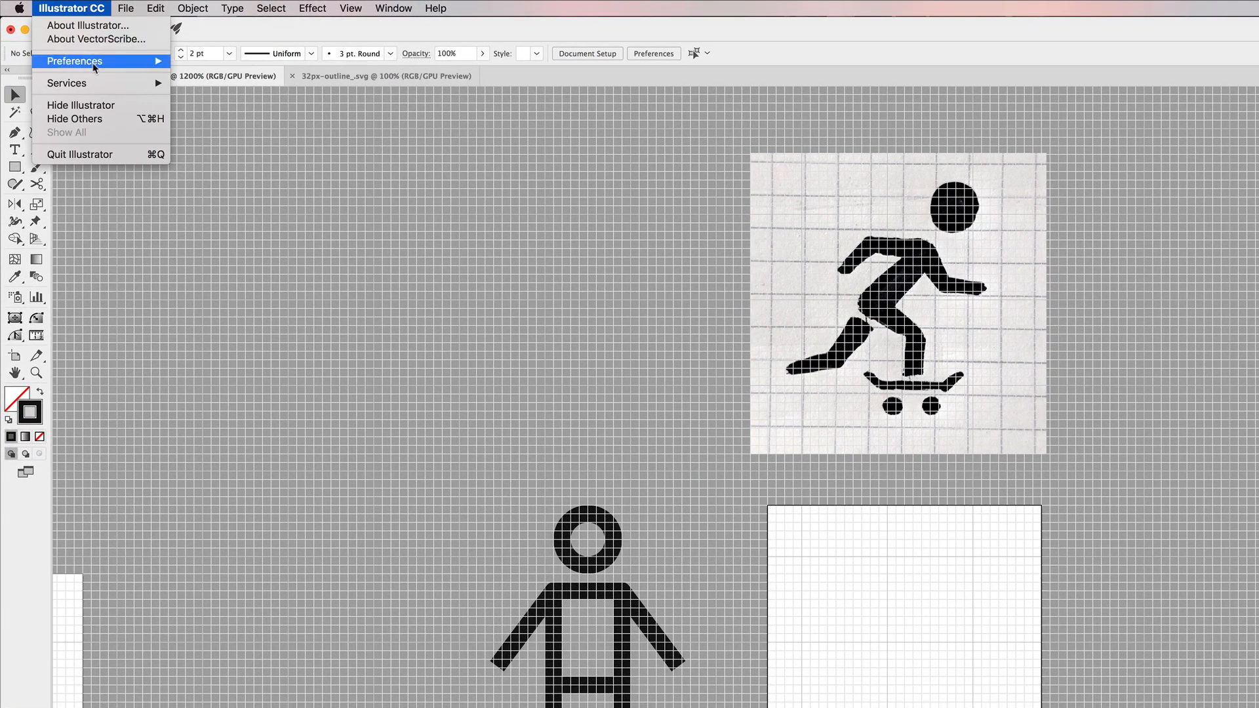
{"action": "mouse_move", "coordinate": [92, 61]}
{"action": "left_click", "coordinate": [261, 118]}
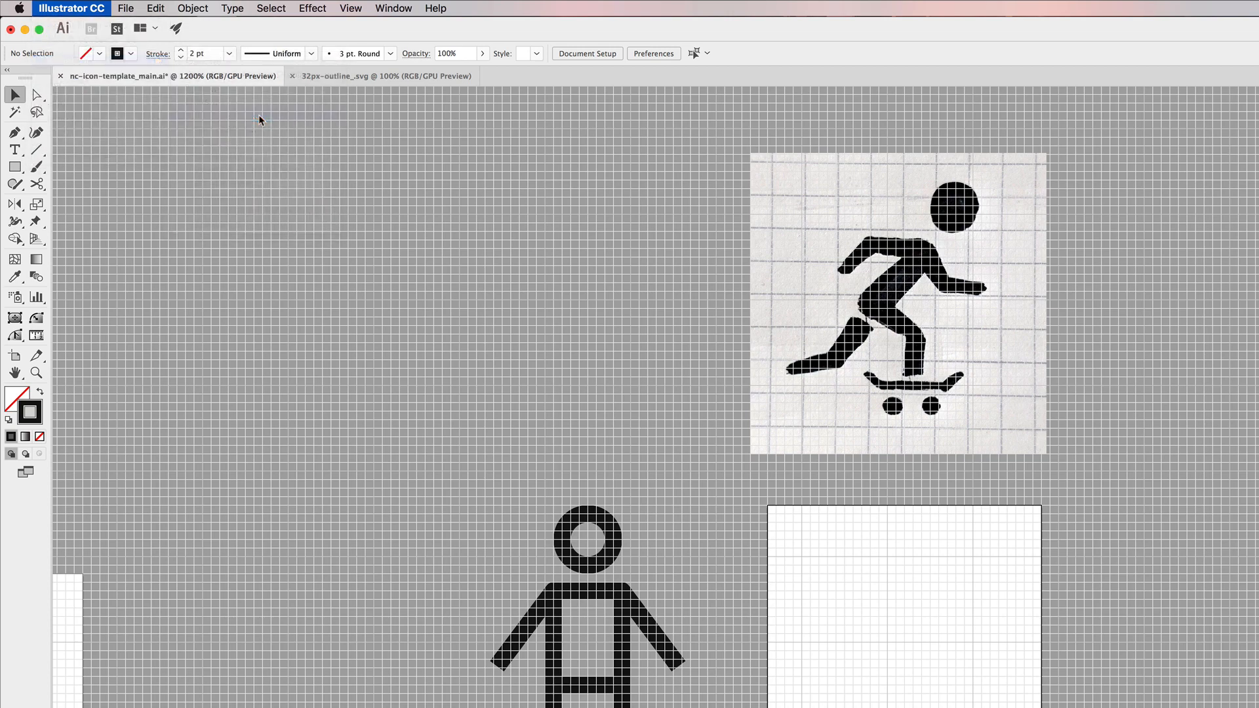
{"action": "left_click_drag", "start_coordinate": [709, 306], "coordinate": [711, 288]}
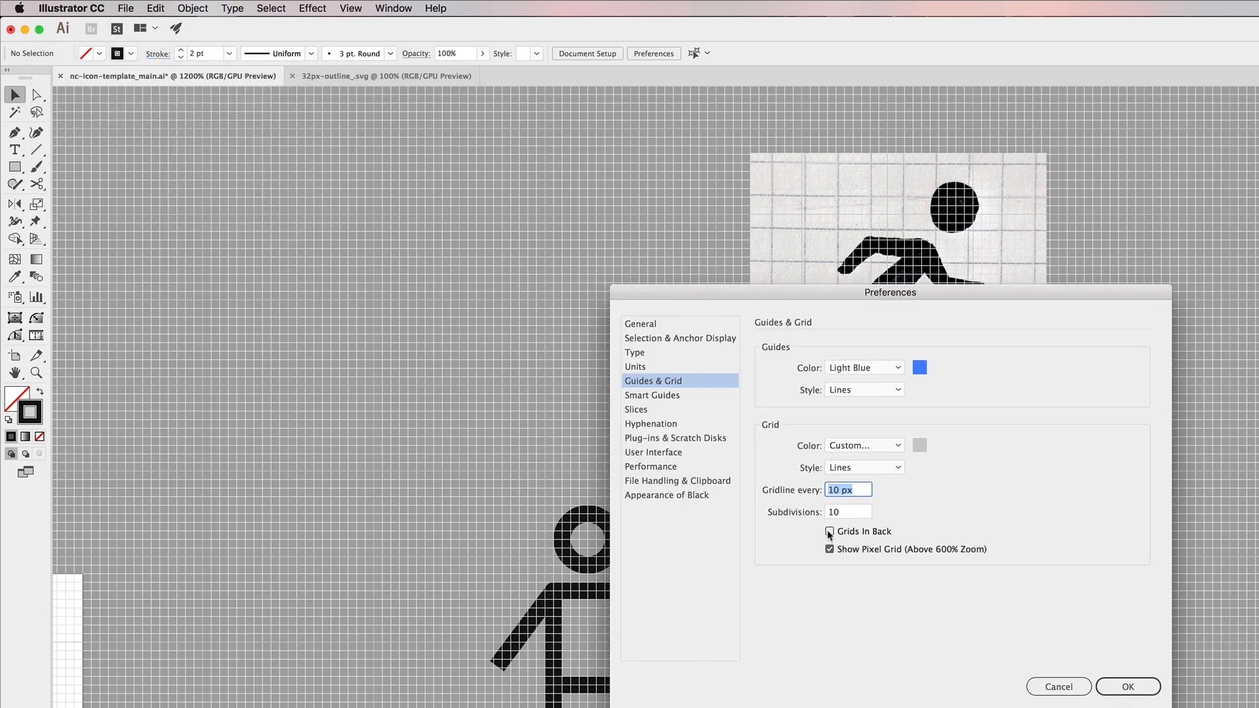
{"action": "left_click", "coordinate": [1082, 695]}
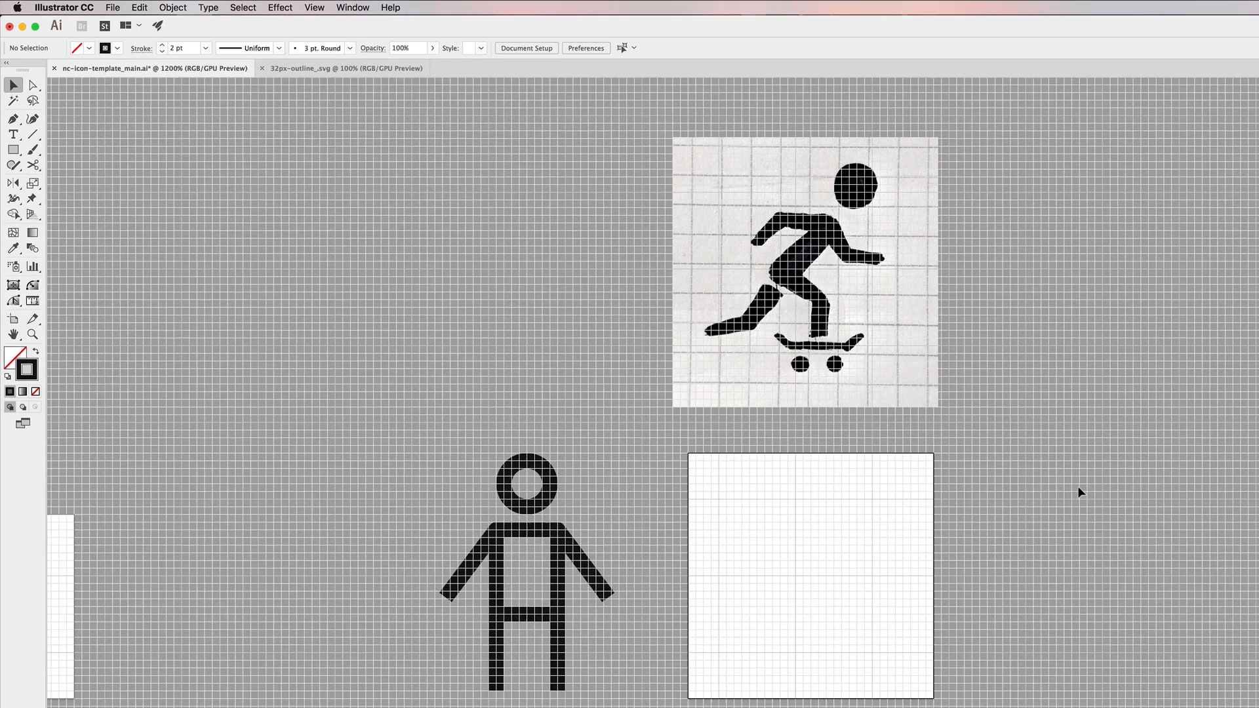
{"action": "scroll", "coordinate": [644, 406], "scroll_direction": "down", "scroll_amount": 2}
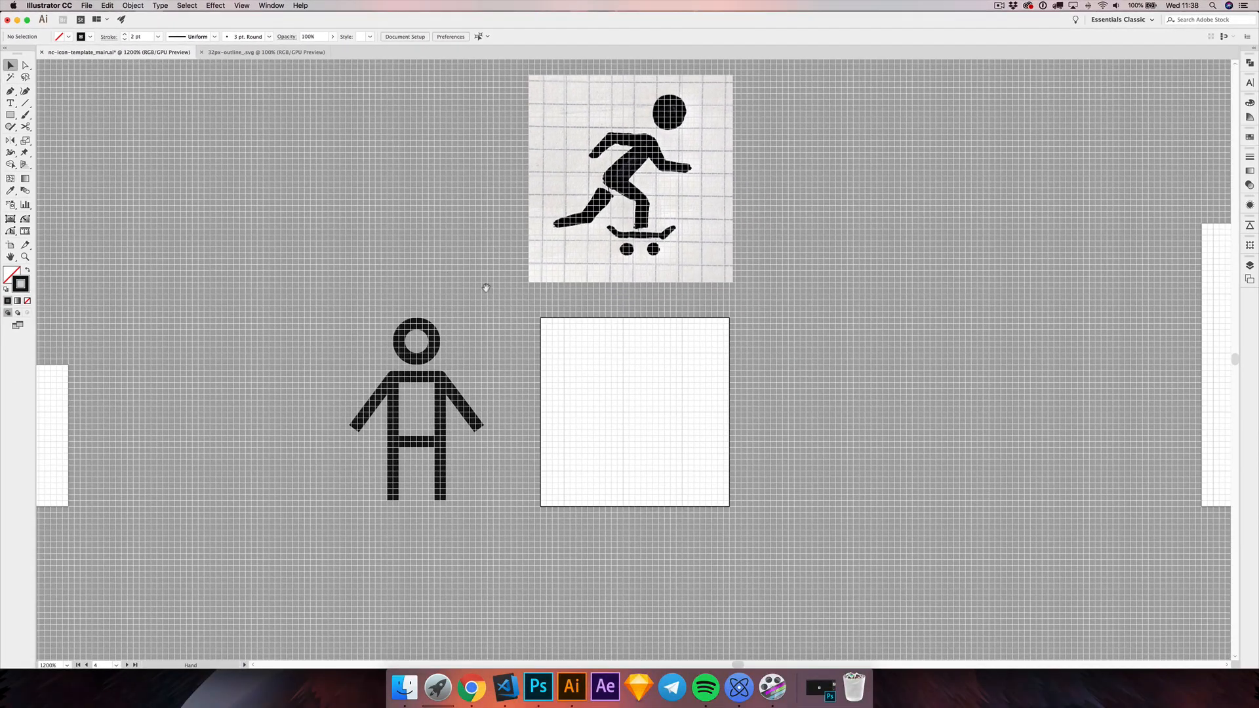
{"action": "scroll", "coordinate": [459, 315], "scroll_direction": "right", "scroll_amount": 3}
{"action": "scroll", "coordinate": [468, 355], "scroll_direction": "right", "scroll_amount": 1}
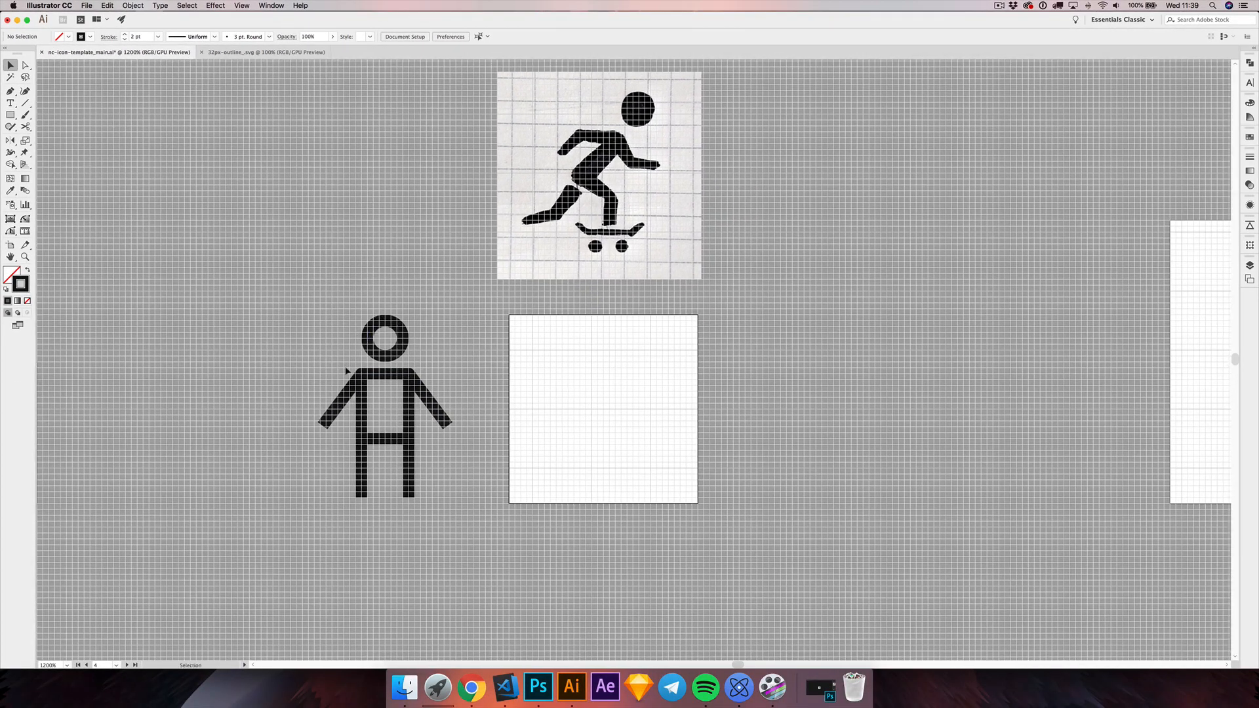
{"action": "scroll", "coordinate": [532, 357], "scroll_direction": "right", "scroll_amount": 2}
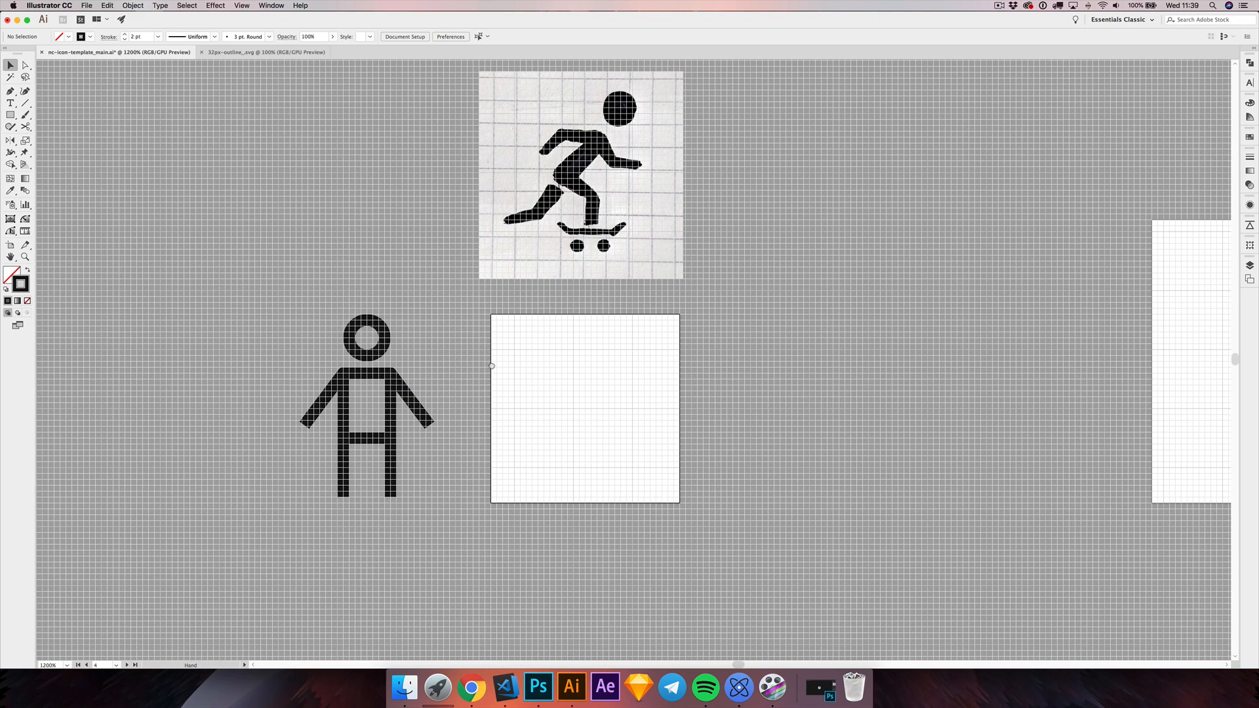
{"action": "scroll", "coordinate": [518, 358], "scroll_direction": "left", "scroll_amount": 3}
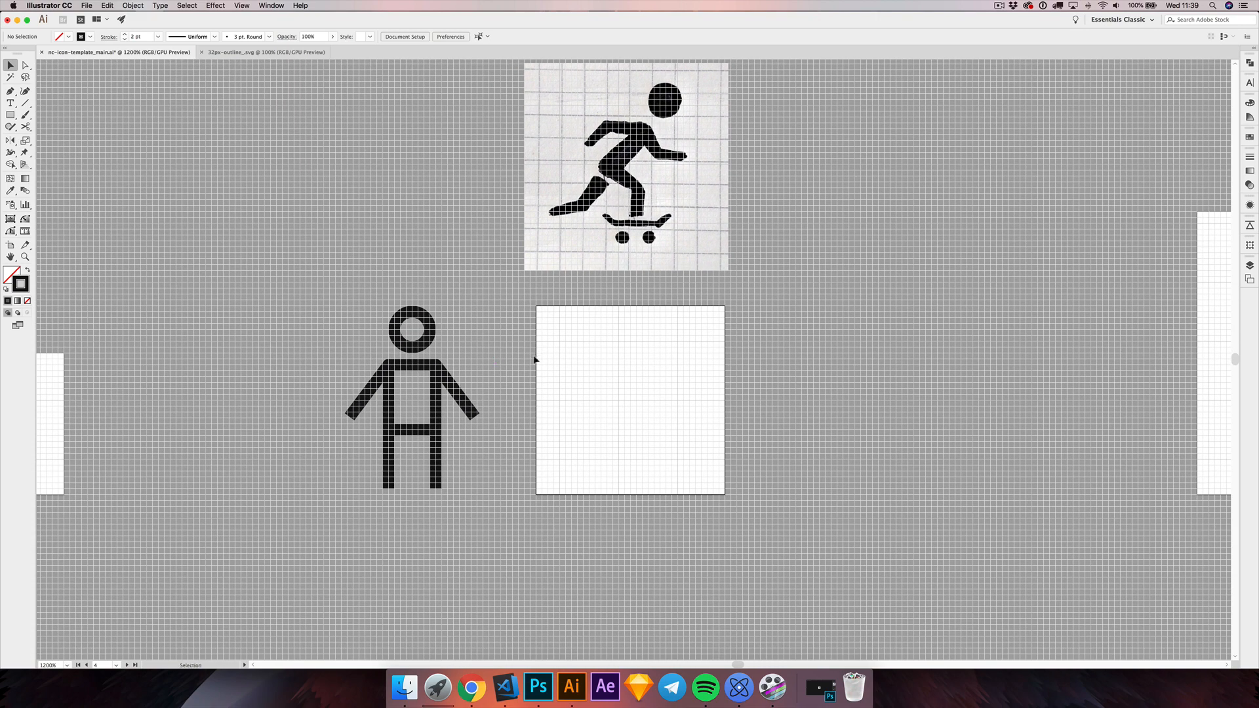
{"action": "scroll", "coordinate": [554, 357], "scroll_direction": "left", "scroll_amount": 2}
{"action": "scroll", "coordinate": [554, 357], "scroll_direction": "down", "scroll_amount": 1}
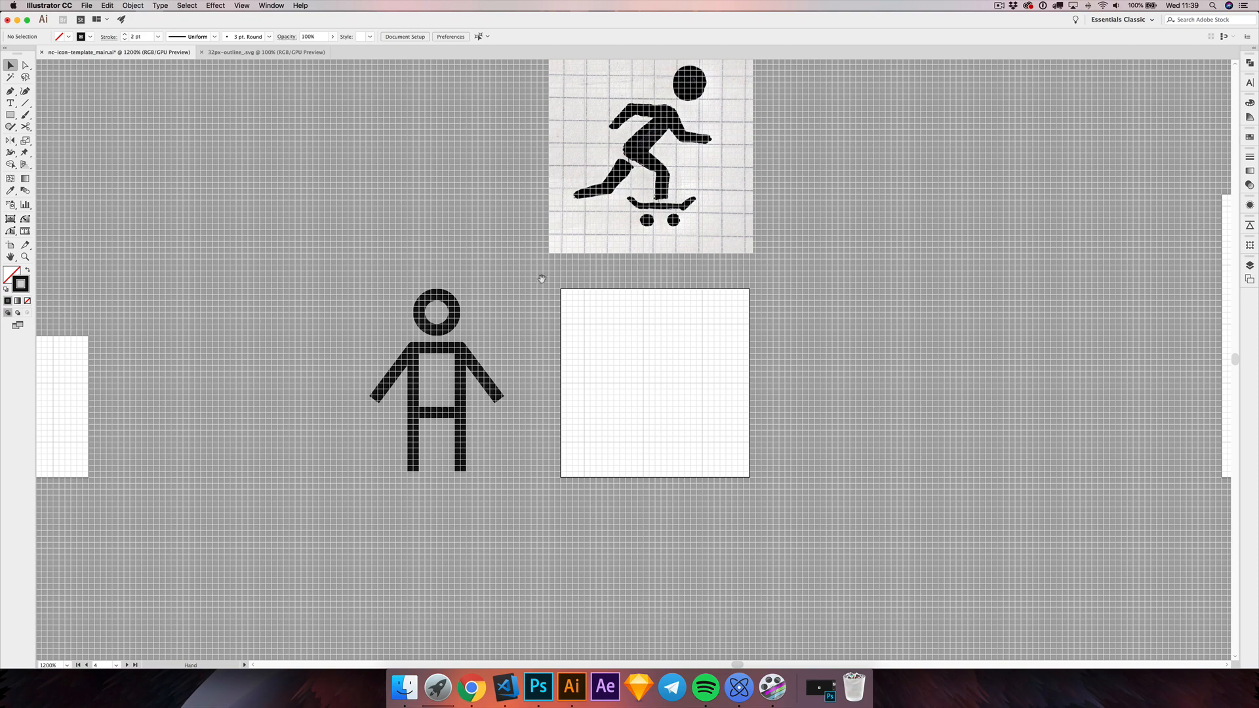
Step: Move the skateboarder sketch image slightly down, closer to the artboard, and deselect it
{"action": "left_click_drag", "start_coordinate": [543, 276], "coordinate": [529, 326]}
{"action": "left_click_drag", "start_coordinate": [470, 289], "coordinate": [476, 294]}
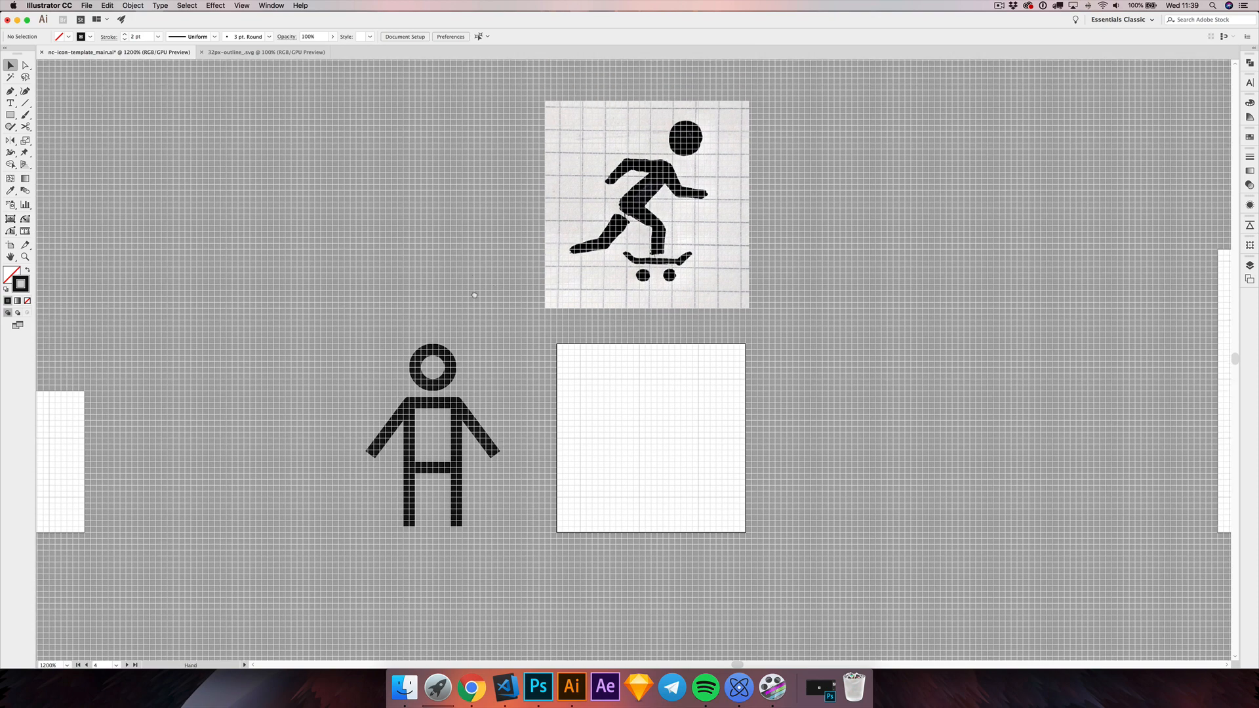
{"action": "mouse_move", "coordinate": [613, 219]}
{"action": "left_mouse_down"}
{"action": "mouse_move", "coordinate": [617, 234]}
{"action": "mouse_move", "coordinate": [491, 246]}
{"action": "left_mouse_up"}
{"action": "left_click", "coordinate": [489, 244]}
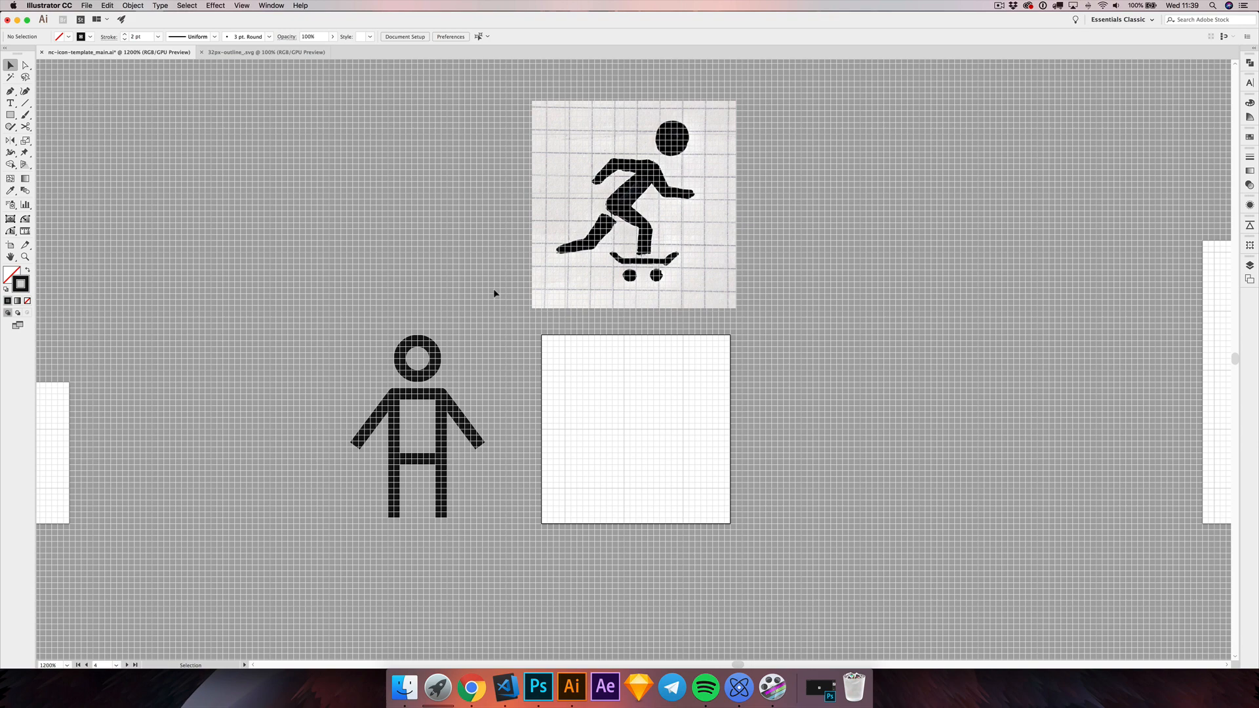
Step: Duplicate the stick figure's ring-shaped head and place the copy near the artboard's upper edge, right of centre, matching the sketch
{"action": "left_click_drag", "start_coordinate": [485, 286], "coordinate": [495, 286]}
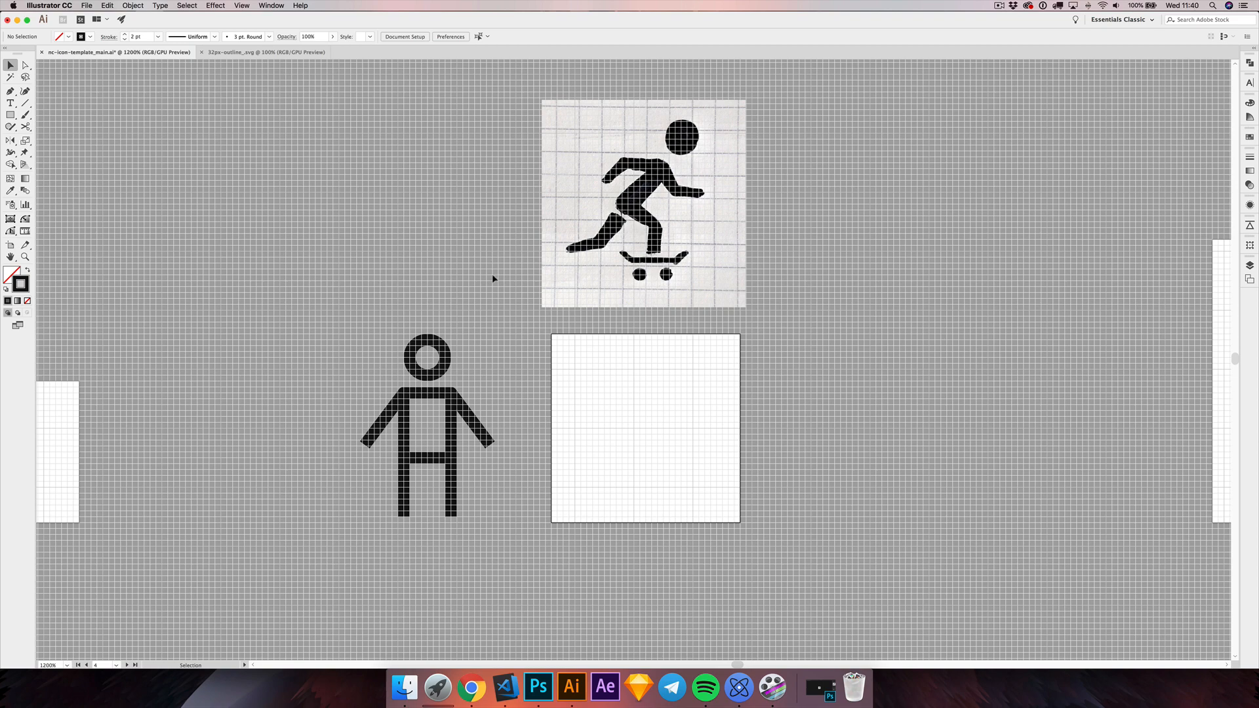
{"action": "scroll", "coordinate": [505, 318], "scroll_direction": "down", "scroll_amount": 2}
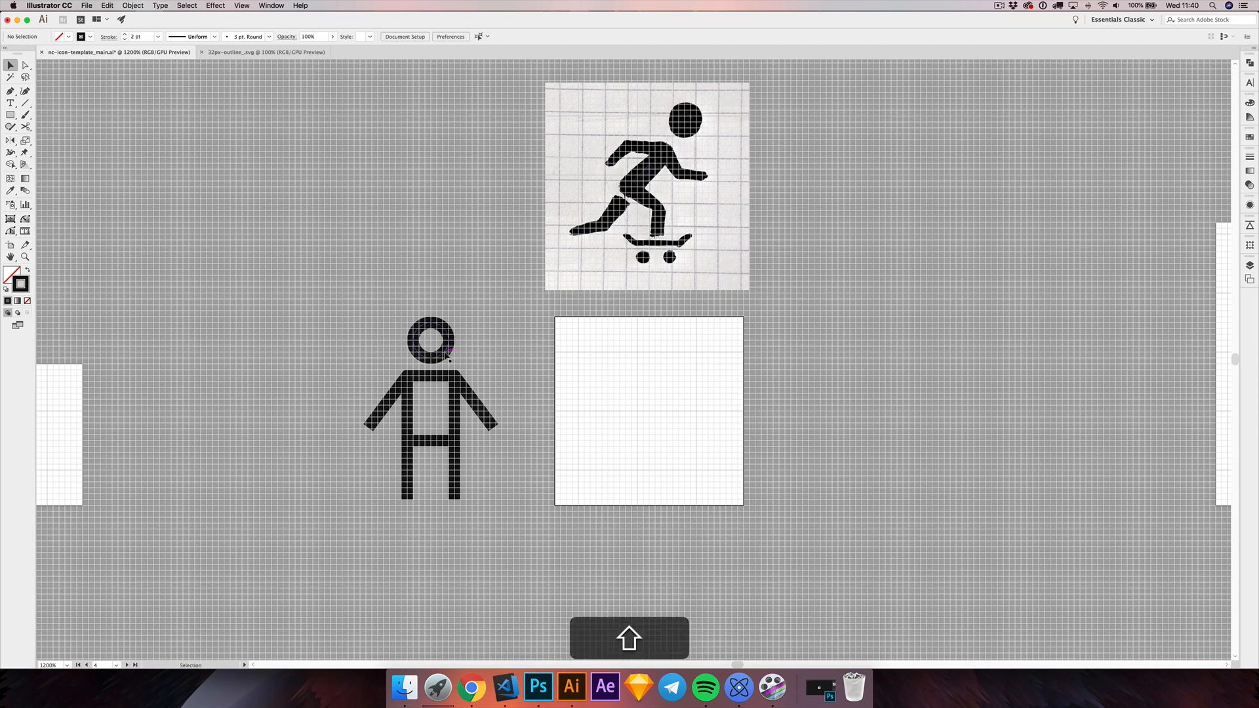
{"action": "key", "text": "shift+super+space"}
{"action": "left_click_drag", "start_coordinate": [466, 312], "coordinate": [686, 307]}
{"action": "key", "text": "alt"}
{"action": "scroll", "coordinate": [692, 335], "scroll_direction": "up", "scroll_amount": 2}
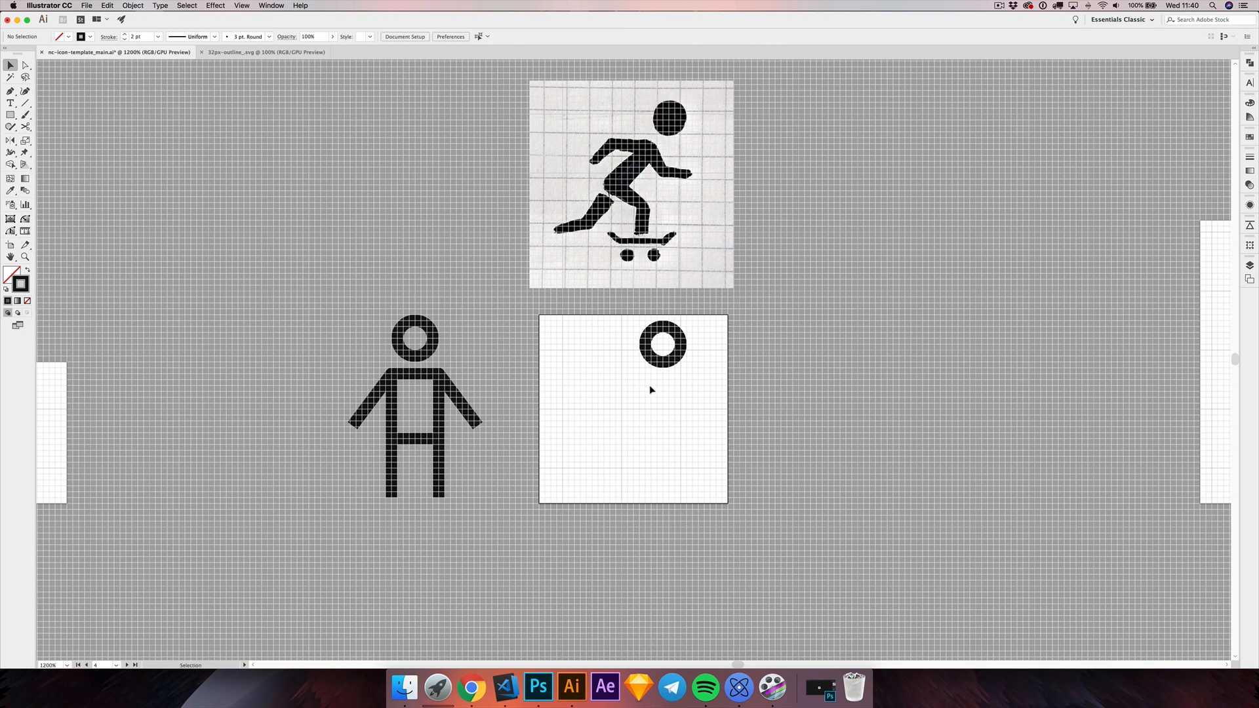
Step: Draw the arms and shoulders below the head as one open five-point Pen path, from rear hand over both shoulders to forward hand
{"action": "left_click", "coordinate": [10, 93]}
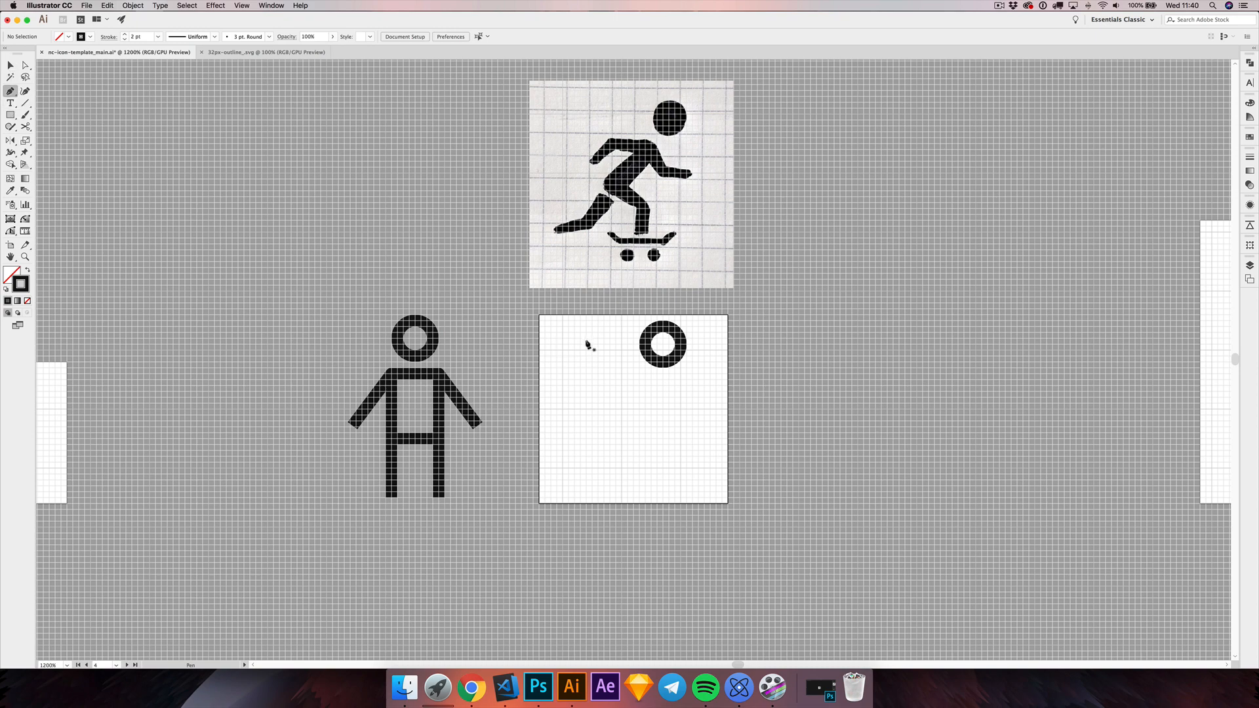
{"action": "scroll", "coordinate": [596, 393], "scroll_direction": "down", "scroll_amount": 1}
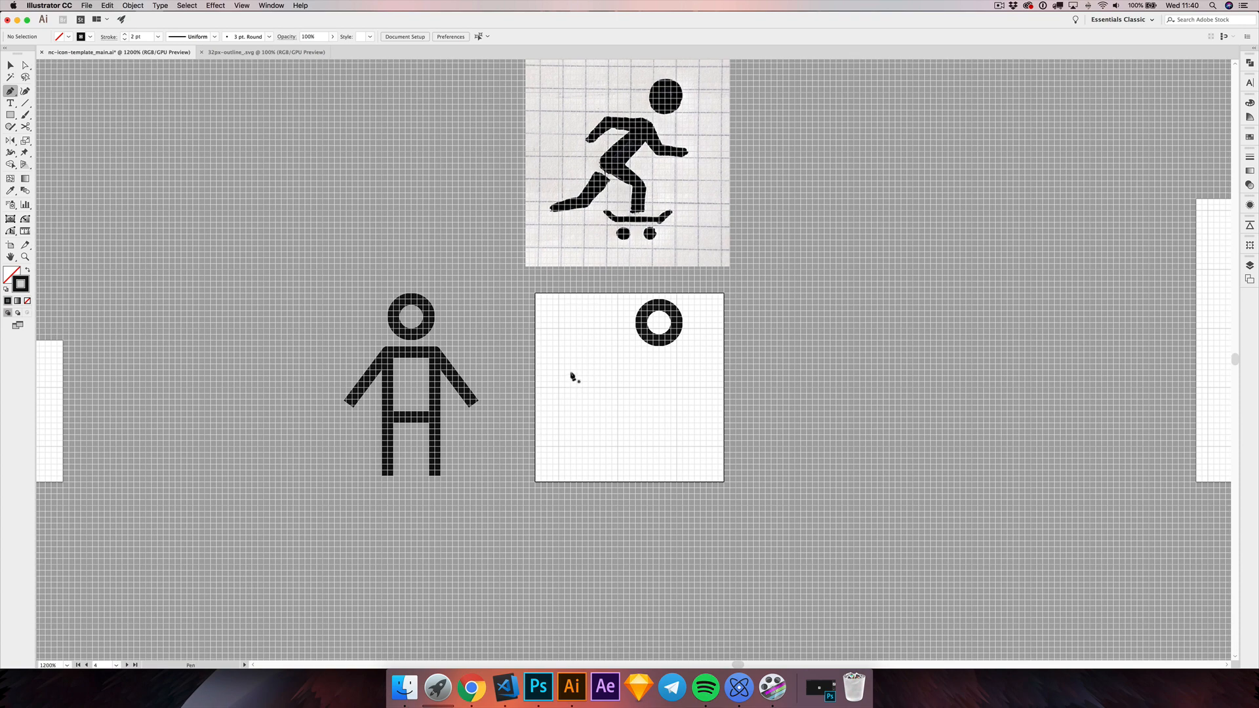
{"action": "left_click", "coordinate": [570, 370]}
{"action": "left_click", "coordinate": [621, 344]}
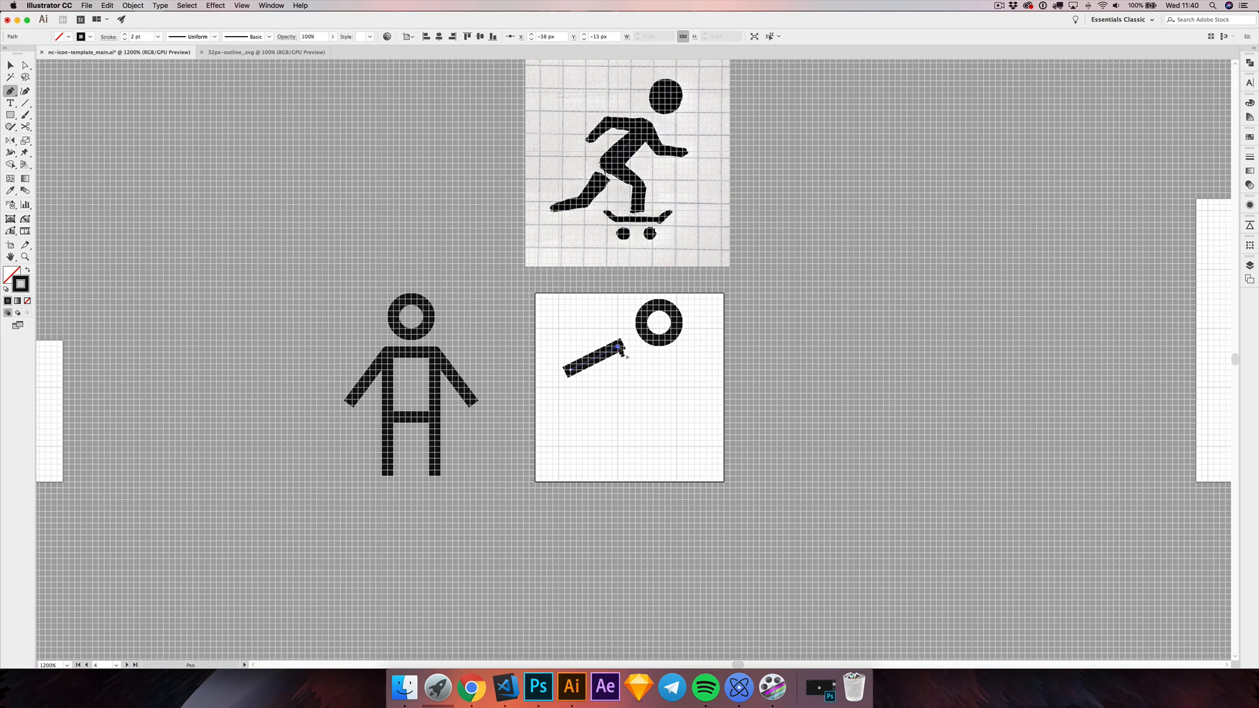
{"action": "left_click", "coordinate": [660, 364]}
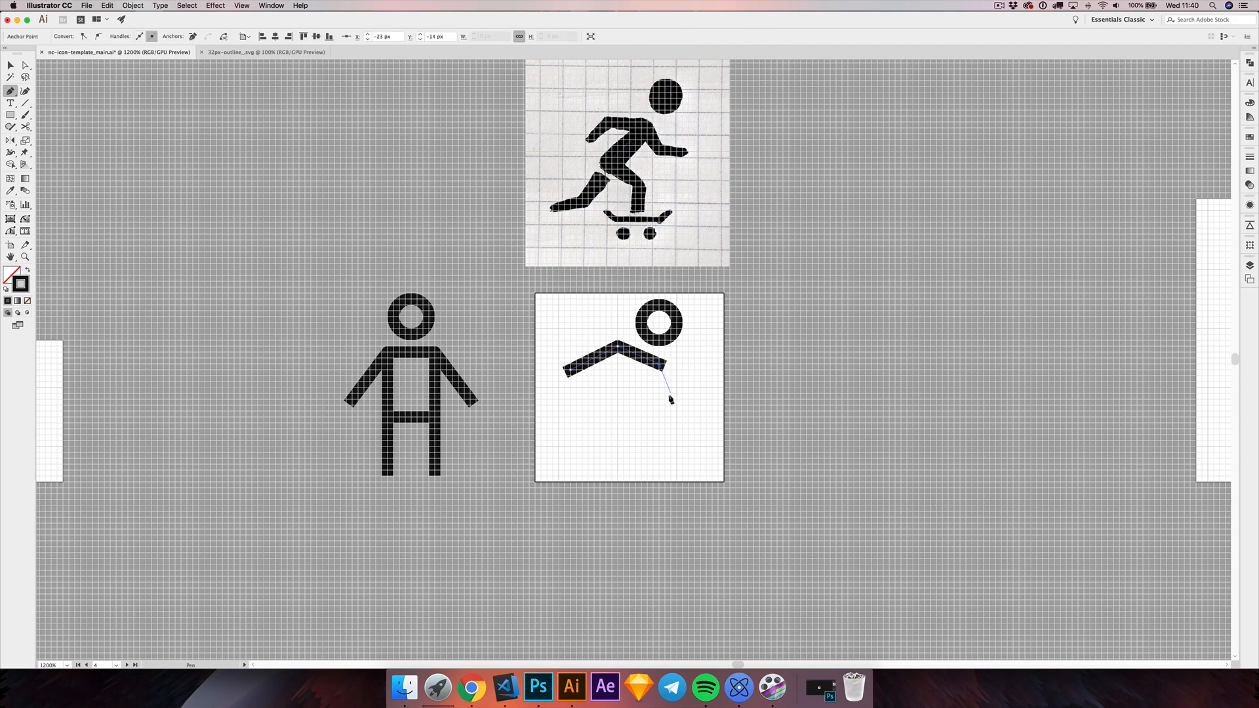
{"action": "left_click", "coordinate": [668, 395]}
{"action": "left_click", "coordinate": [702, 399]}
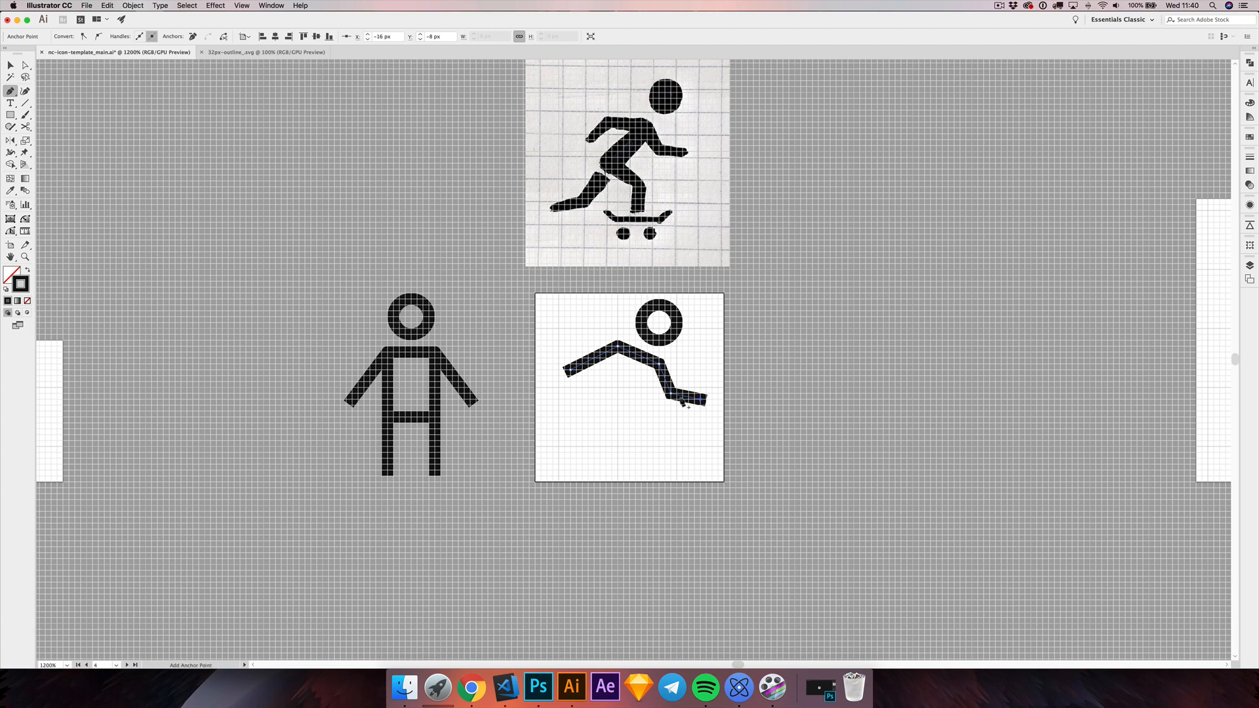
{"action": "left_click", "coordinate": [9, 68]}
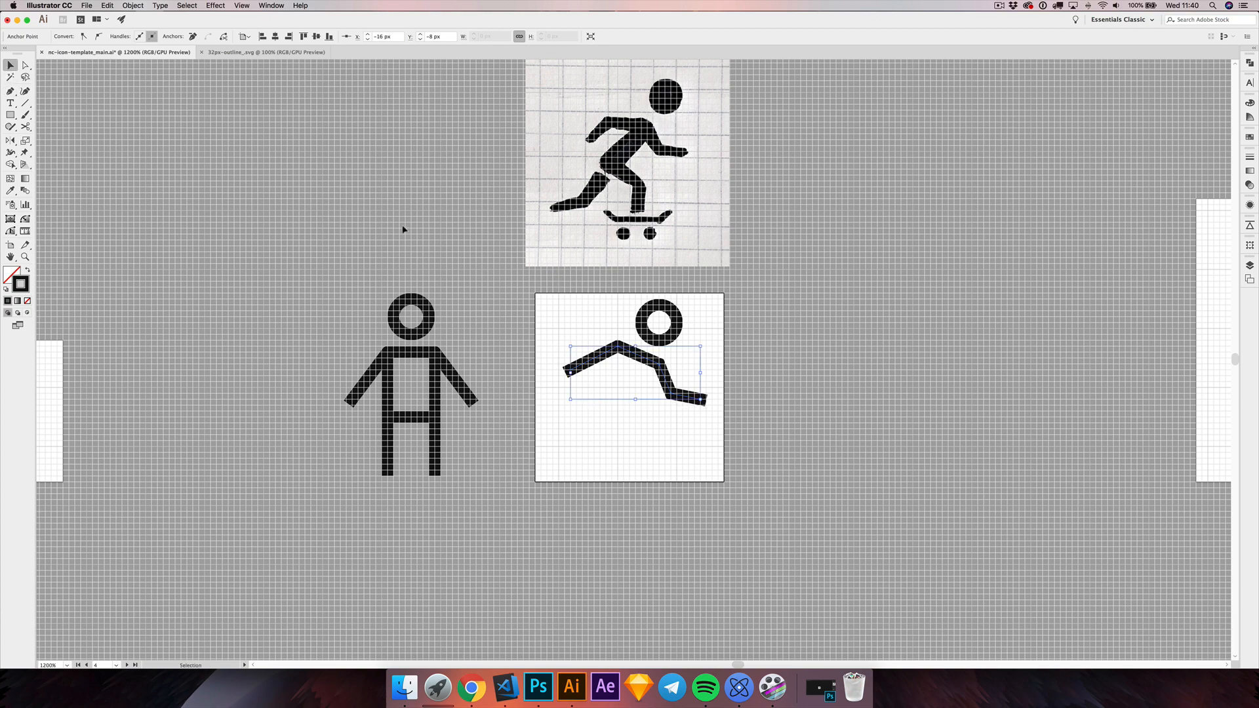
{"action": "left_click", "coordinate": [402, 229]}
Step: Lock the arms-and-shoulders path on the artboard
{"action": "mouse_move", "coordinate": [624, 369]}
{"action": "left_mouse_down"}
{"action": "mouse_move", "coordinate": [601, 352]}
{"action": "mouse_move", "coordinate": [610, 367]}
{"action": "left_mouse_up"}
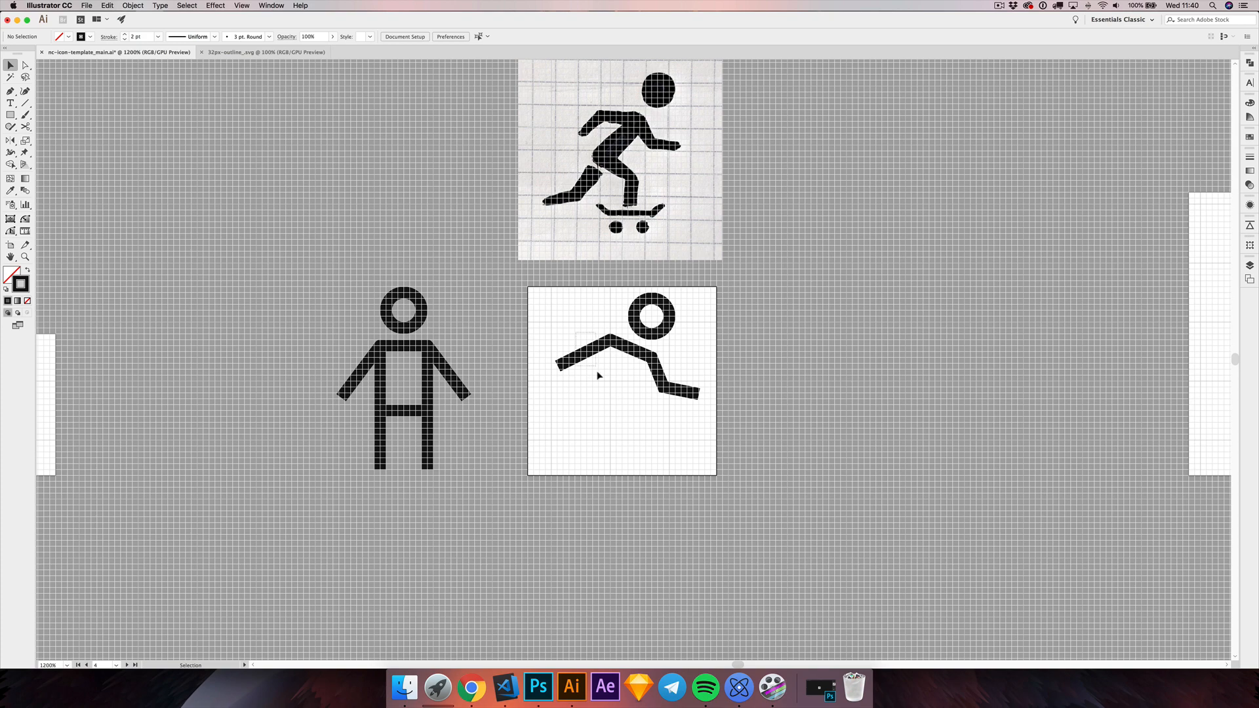
{"action": "left_click", "coordinate": [597, 372]}
{"action": "key", "text": "super+2"}
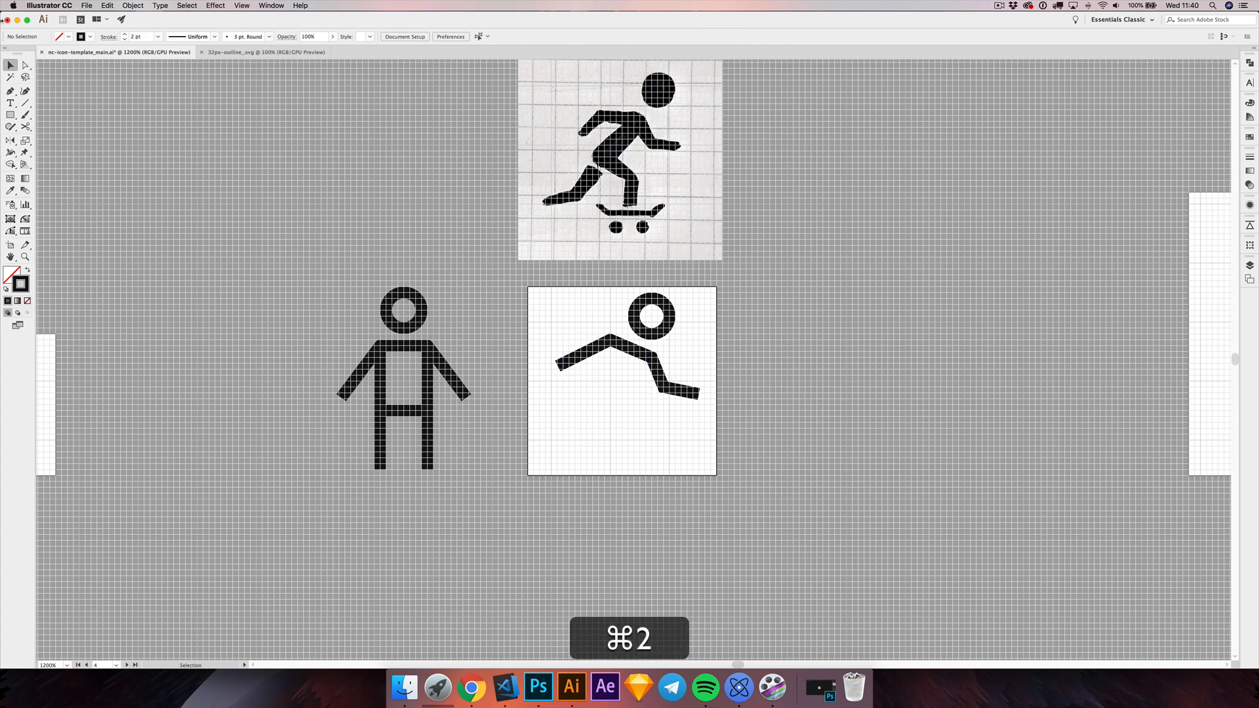
Step: Draw the back and front leg as one Pen path from the rear shoulder through hip and knee to a vertical shin
{"action": "left_click", "coordinate": [11, 91]}
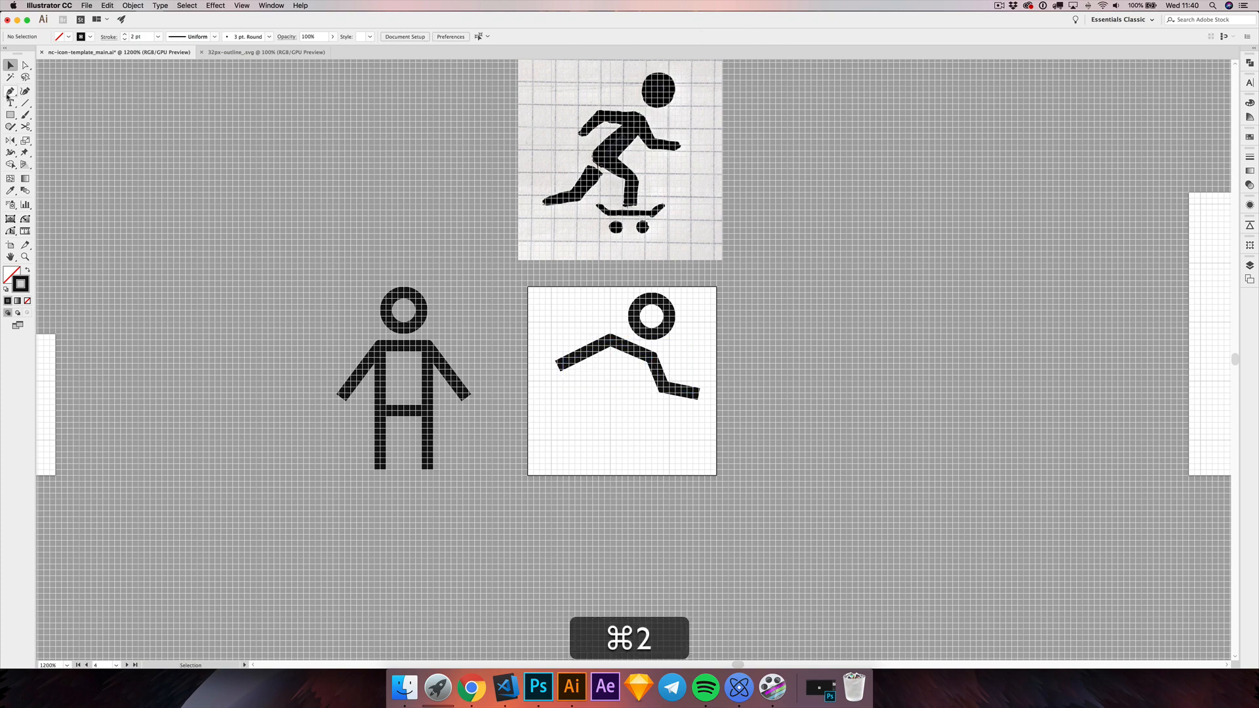
{"action": "left_click", "coordinate": [610, 340]}
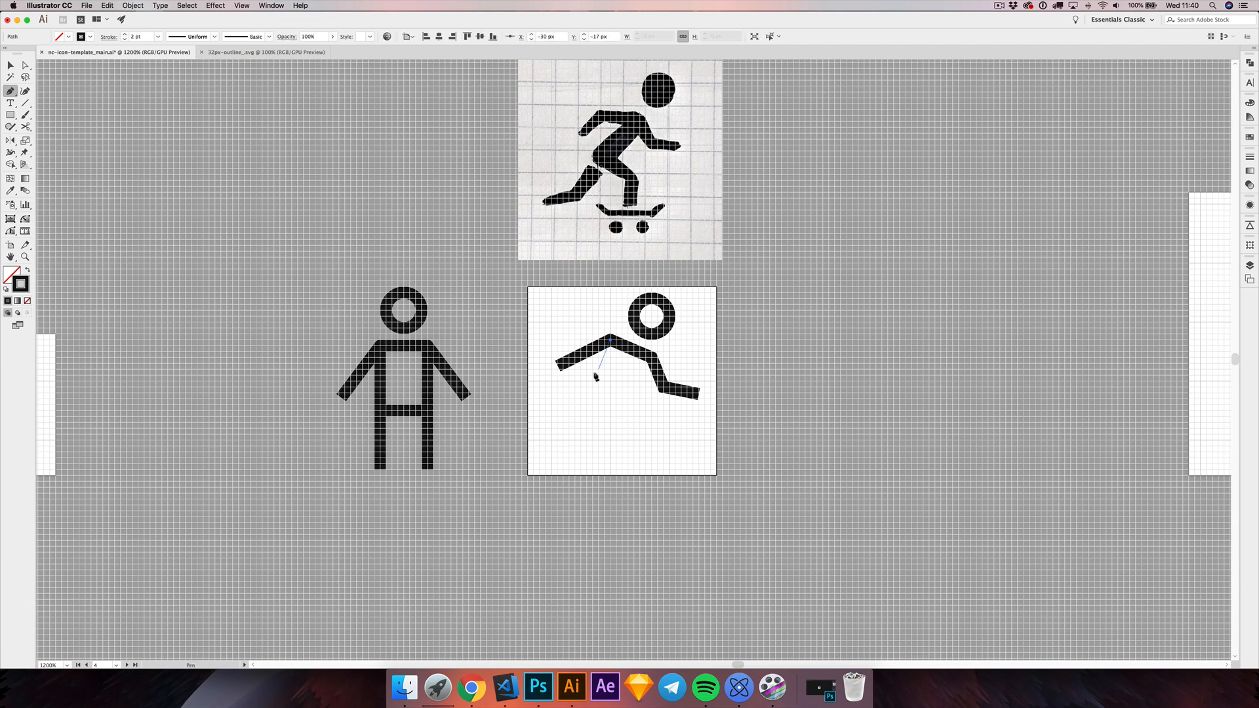
{"action": "left_click", "coordinate": [582, 413]}
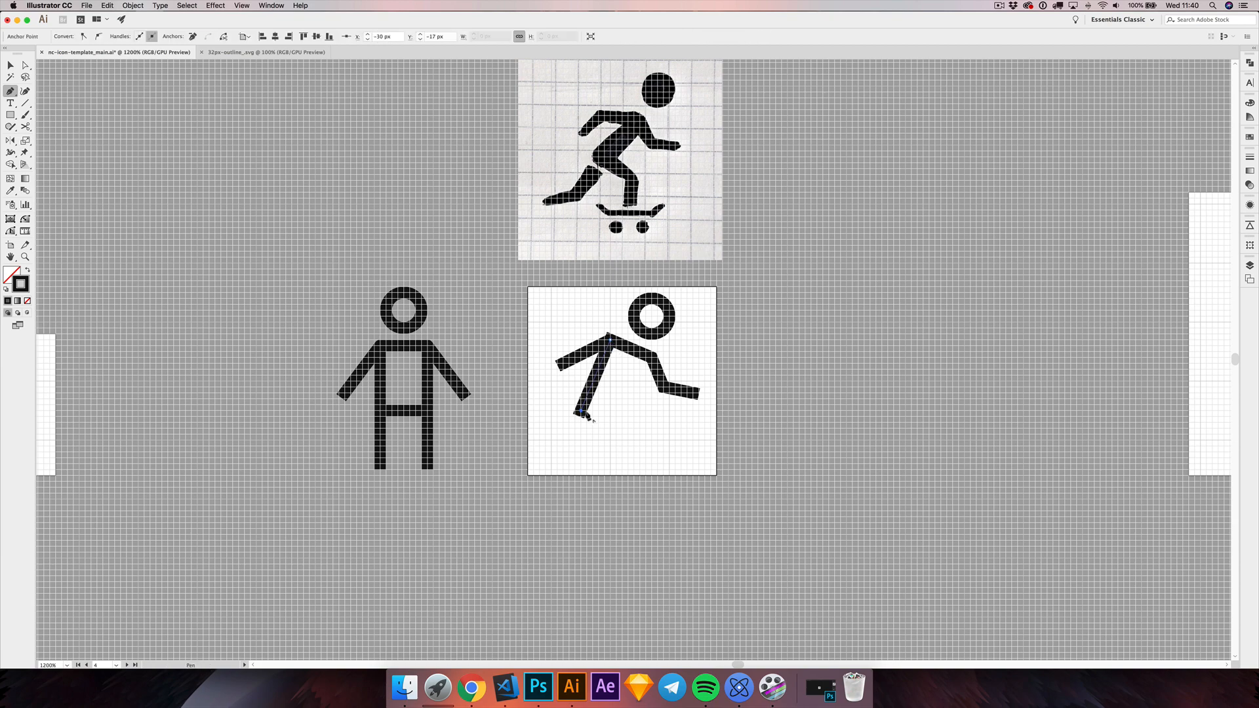
{"action": "left_click", "coordinate": [635, 429]}
{"action": "left_click", "coordinate": [634, 458]}
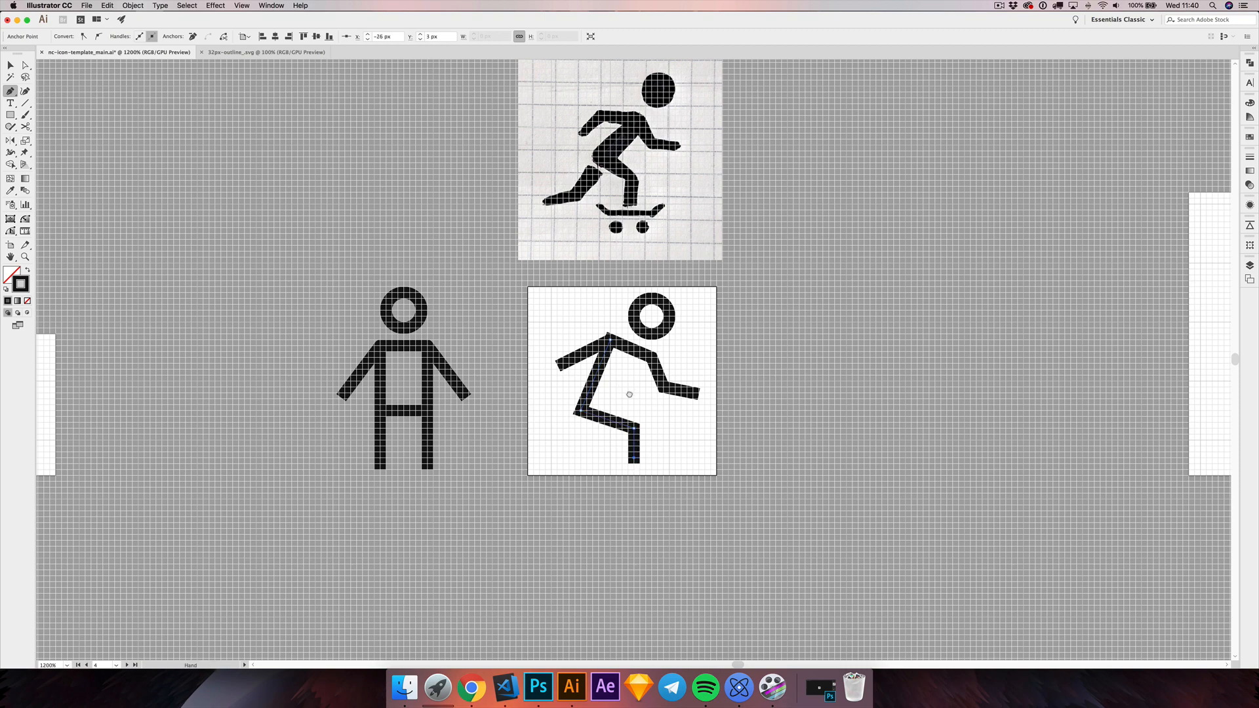
Step: Draw the chest as a separate straight Pen line from the front shoulder down toward the thigh, ending above it
{"action": "left_click_drag", "start_coordinate": [626, 393], "coordinate": [629, 369]}
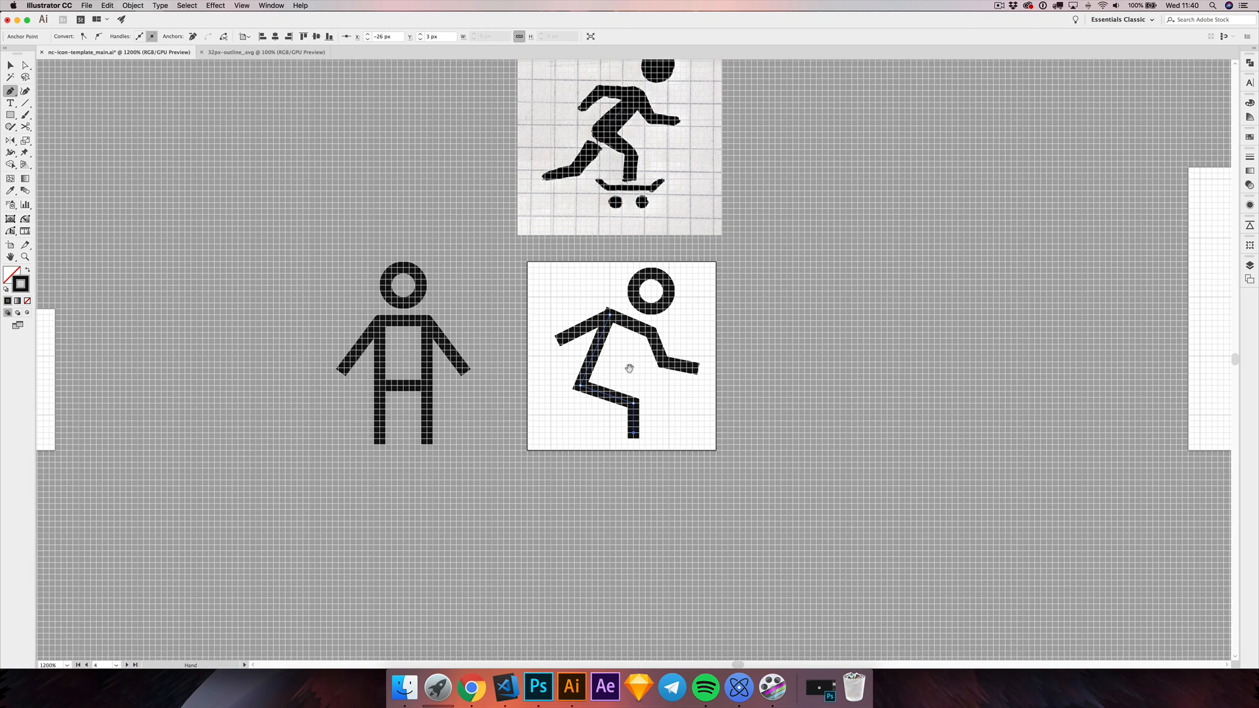
{"action": "left_click", "coordinate": [651, 335]}
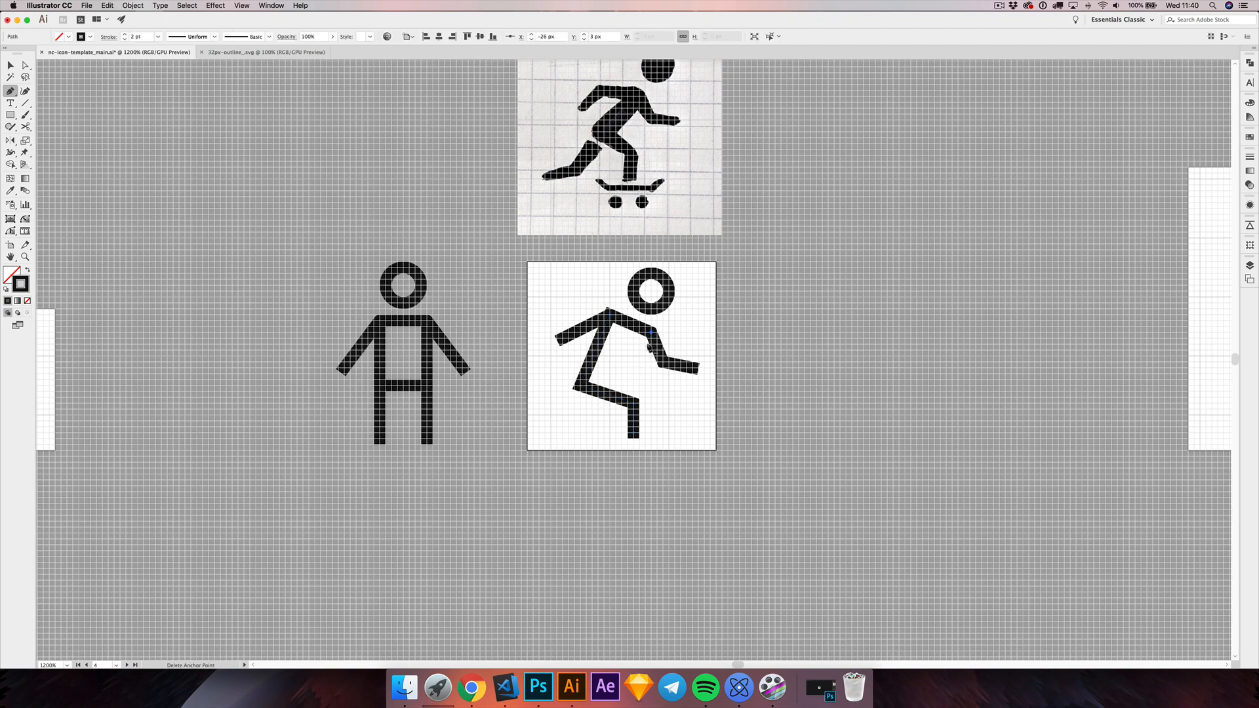
{"action": "left_click", "coordinate": [627, 376]}
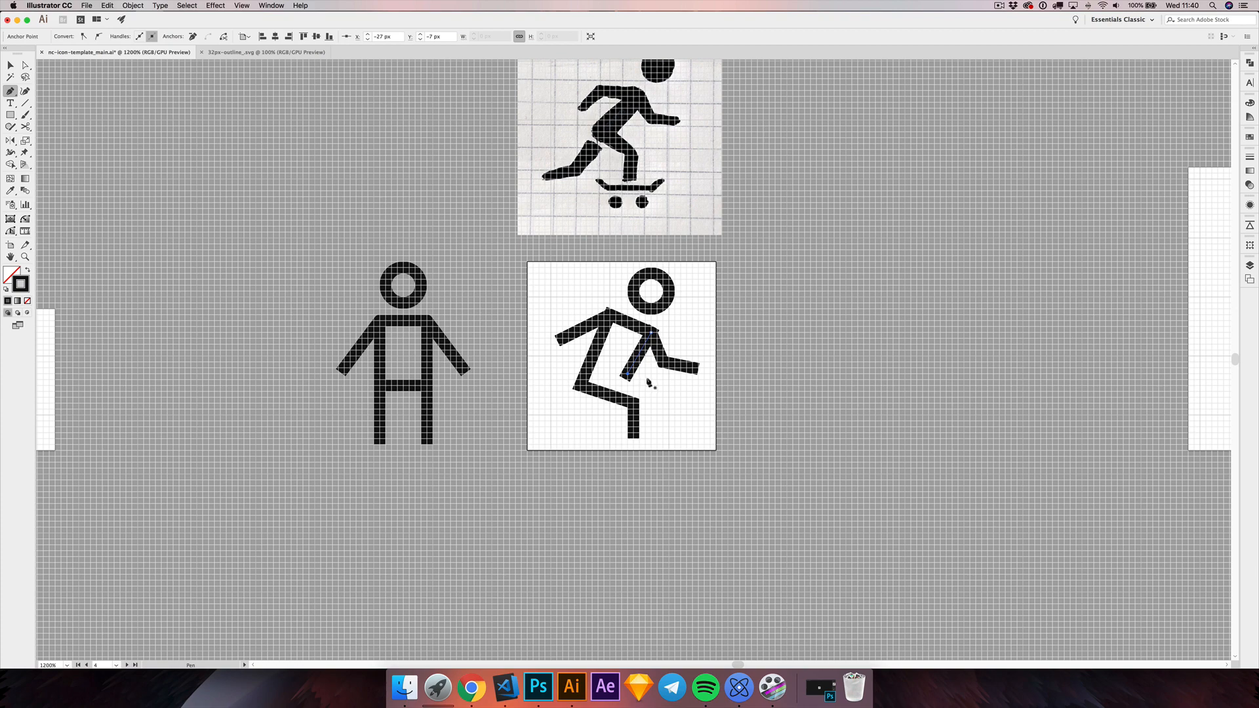
{"action": "left_click", "coordinate": [10, 65]}
{"action": "left_click", "coordinate": [326, 289]}
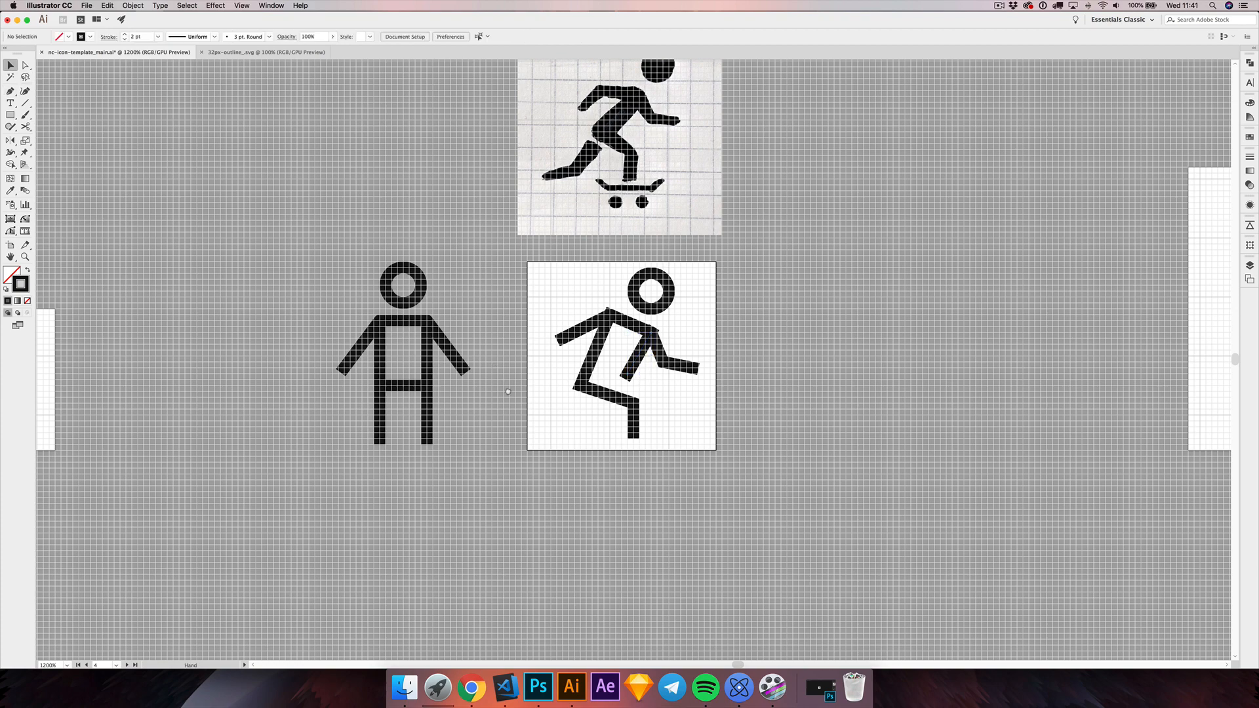
Step: Draw the trailing leg as an open three-point Pen path from just below the hip to the artboard's lower-left corner
{"action": "left_click_drag", "start_coordinate": [508, 392], "coordinate": [556, 387]}
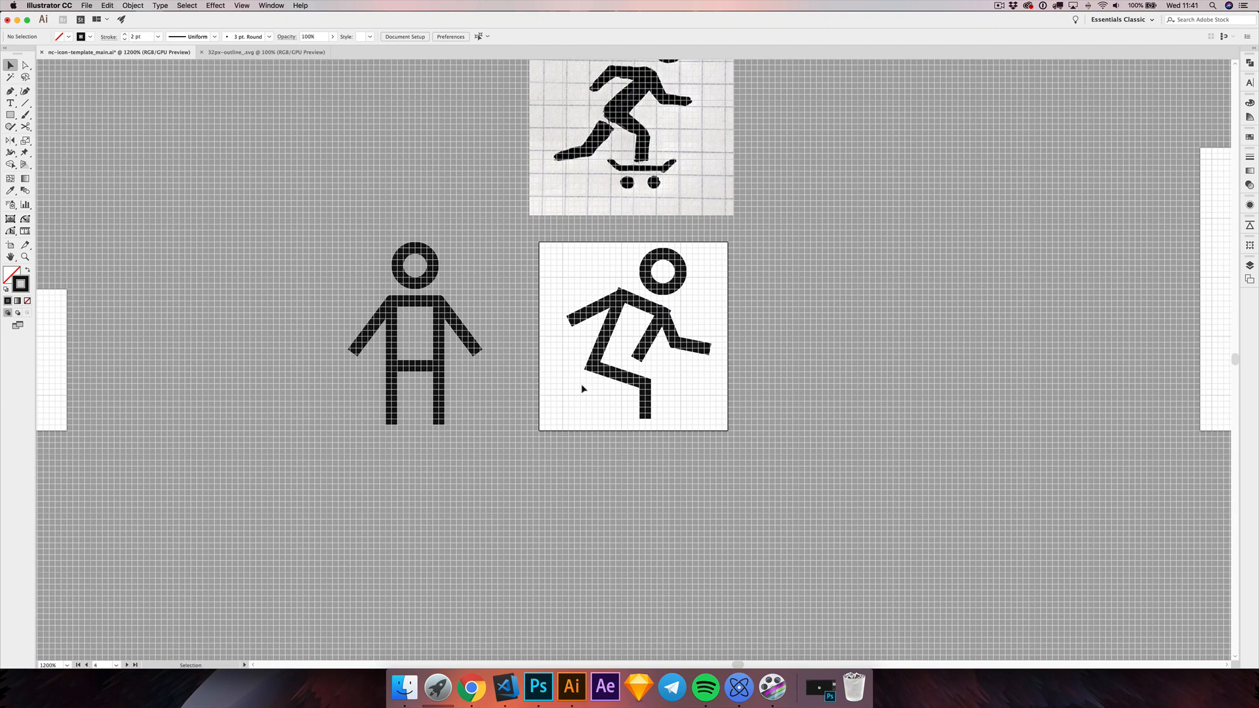
{"action": "left_click_drag", "start_coordinate": [573, 341], "coordinate": [579, 338]}
{"action": "left_click_drag", "start_coordinate": [581, 295], "coordinate": [582, 294]}
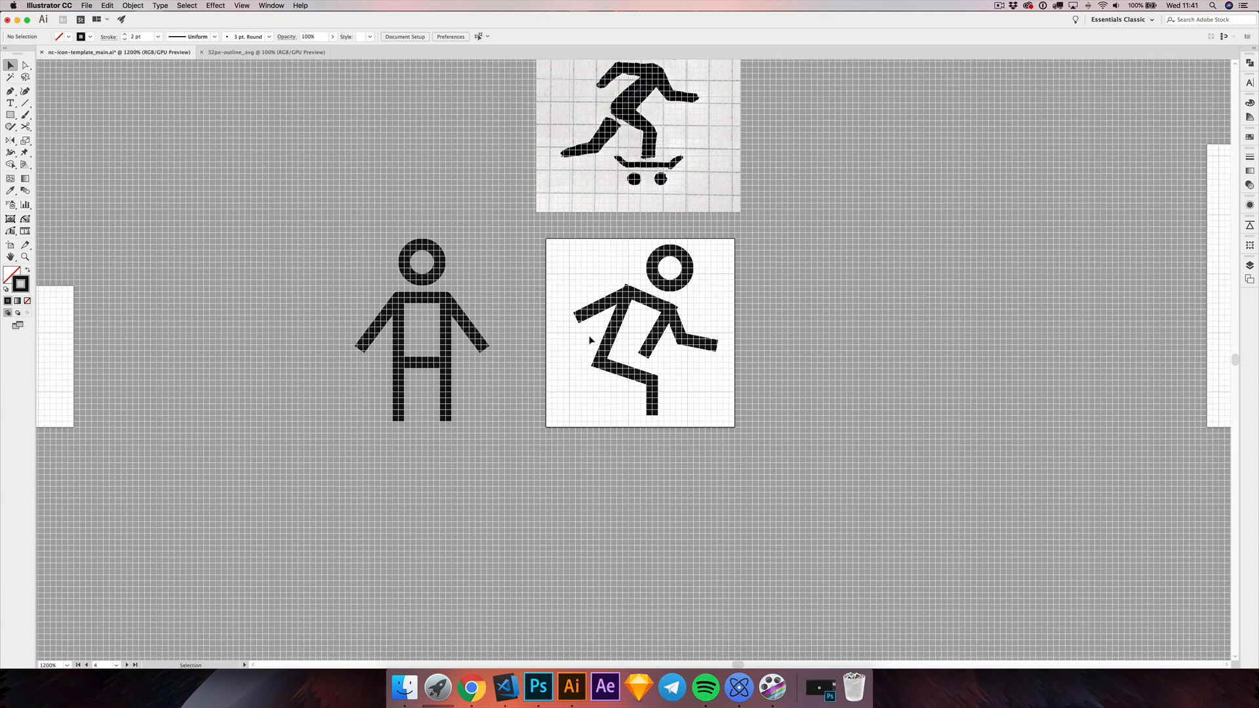
{"action": "left_click", "coordinate": [11, 93]}
{"action": "left_click", "coordinate": [604, 378]}
{"action": "left_click", "coordinate": [586, 407]}
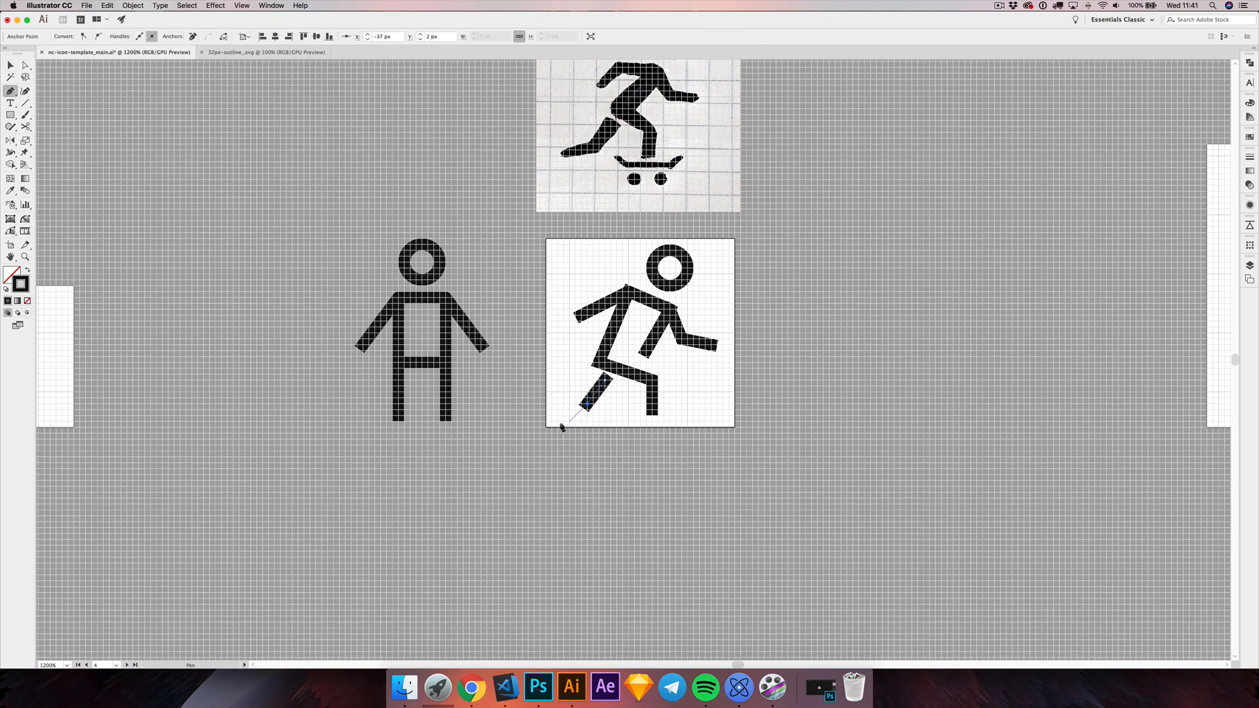
{"action": "left_click", "coordinate": [556, 423]}
{"action": "left_click", "coordinate": [10, 66]}
{"action": "left_click", "coordinate": [191, 158]}
Step: Unlock the arms-and-shoulders path and clear the selection
{"action": "left_click_drag", "start_coordinate": [536, 257], "coordinate": [551, 263]}
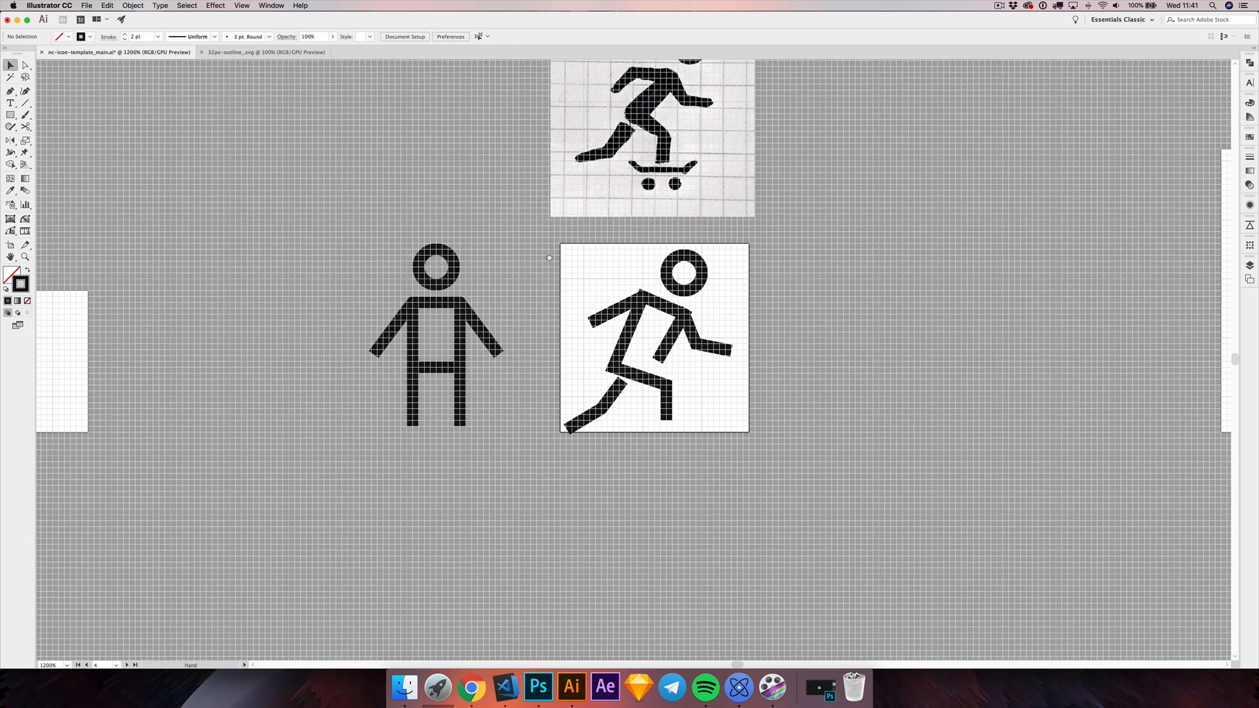
{"action": "key", "text": "alt+super+2"}
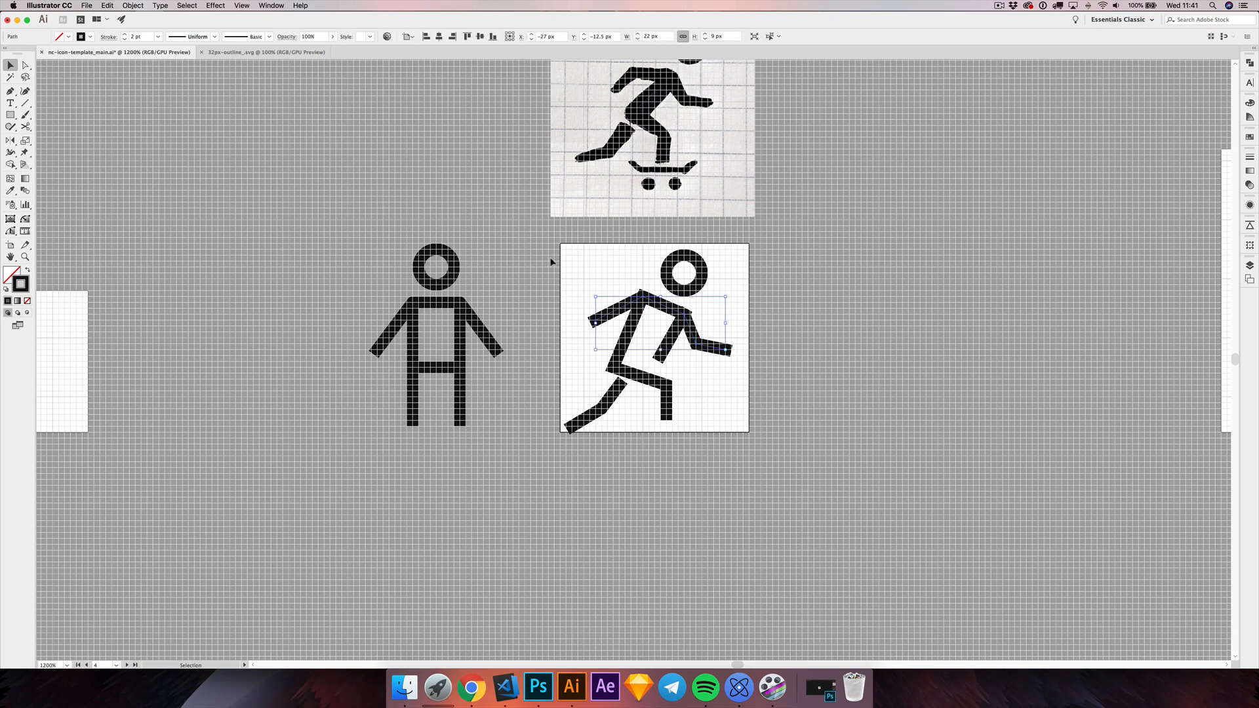
{"action": "left_click", "coordinate": [604, 262]}
{"action": "left_click", "coordinate": [608, 336]}
{"action": "left_click", "coordinate": [663, 330]}
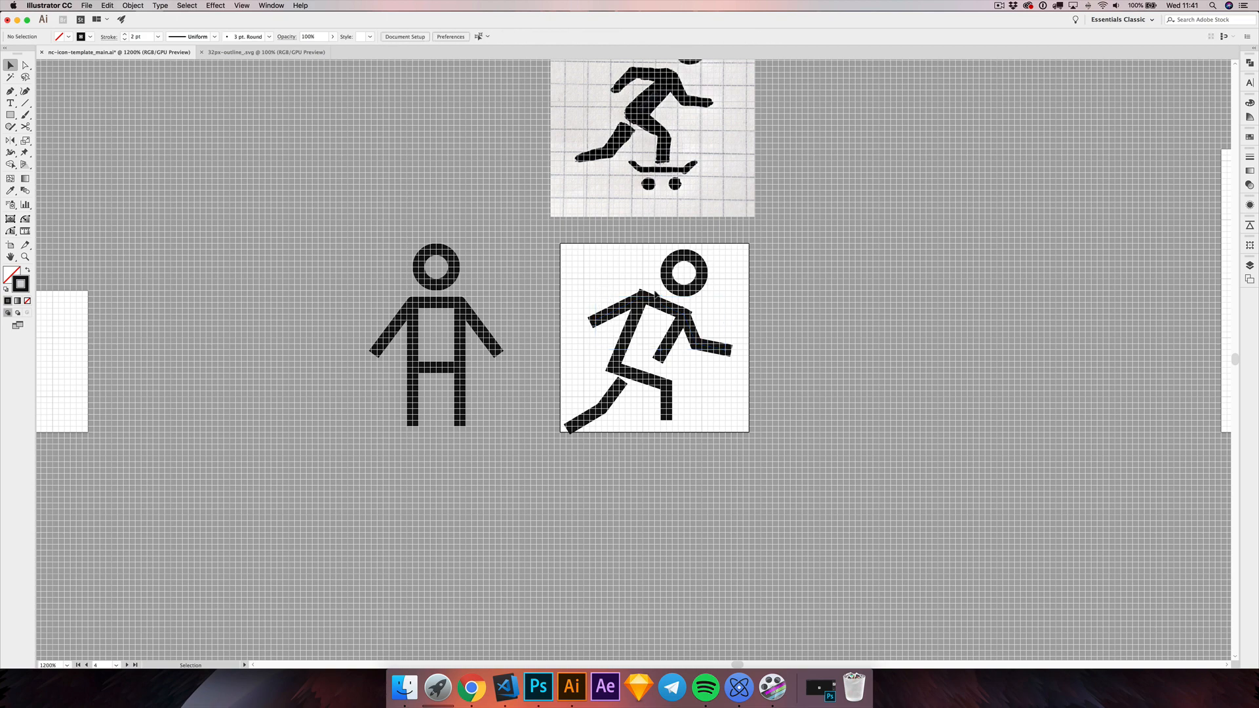
Step: Move the rear shoulder's anchor points of the arm and back paths together about 1 px to the right
{"action": "left_click_drag", "start_coordinate": [619, 281], "coordinate": [623, 341]}
{"action": "scroll", "coordinate": [666, 350], "scroll_direction": "up", "scroll_amount": 2}
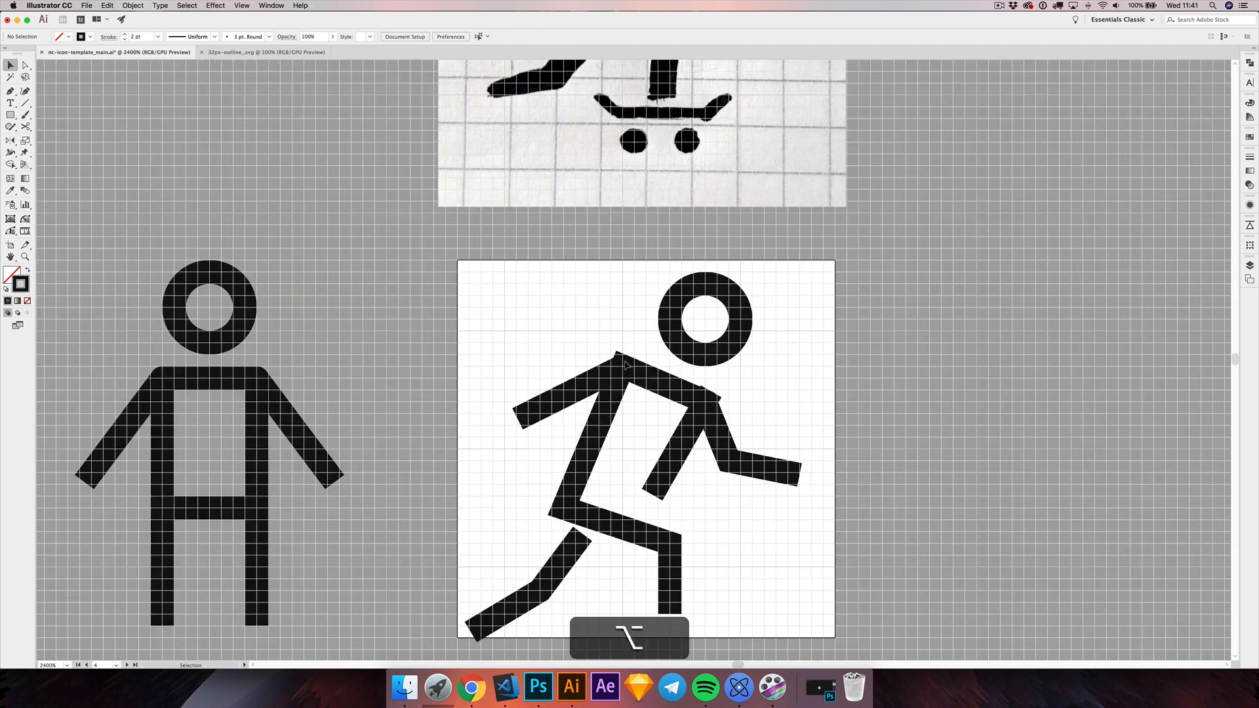
{"action": "key", "text": "a"}
{"action": "left_click", "coordinate": [652, 358]}
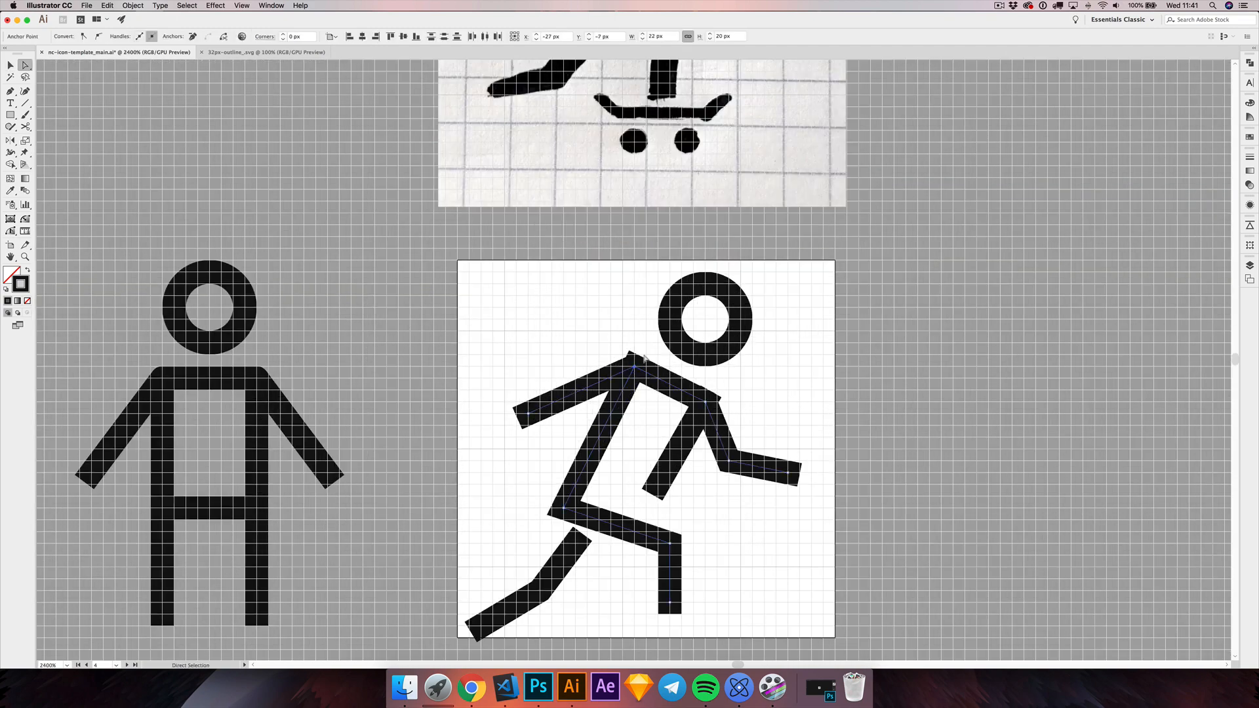
{"action": "left_click", "coordinate": [608, 459]}
Step: Raise the hip's anchor point about 1 px and reshape the forward arm so that its forearm runs horizontally
{"action": "scroll", "coordinate": [607, 459], "scroll_direction": "down", "scroll_amount": 2}
{"action": "left_click_drag", "start_coordinate": [569, 470], "coordinate": [568, 458]}
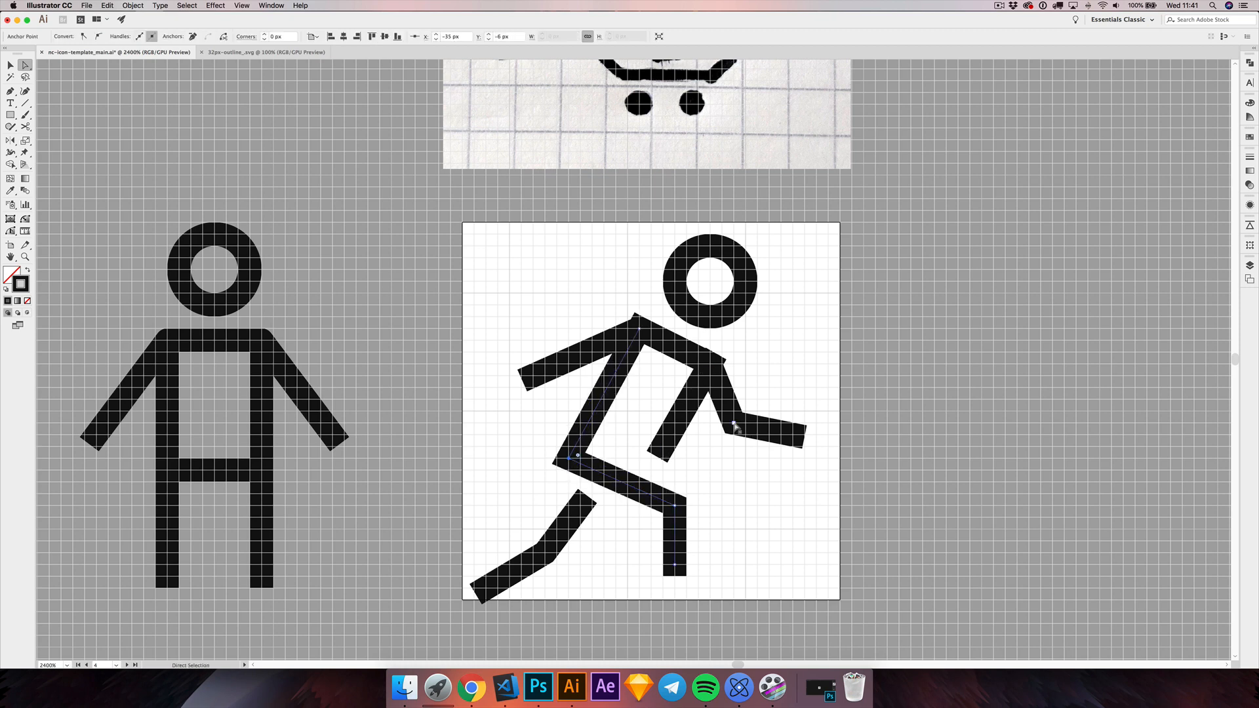
{"action": "left_click_drag", "start_coordinate": [734, 423], "coordinate": [792, 412]}
{"action": "left_click", "coordinate": [784, 368]}
Step: Raise the front leg's knee point about 2 px and its foot point about 1 px
{"action": "scroll", "coordinate": [699, 448], "scroll_direction": "down", "scroll_amount": 2}
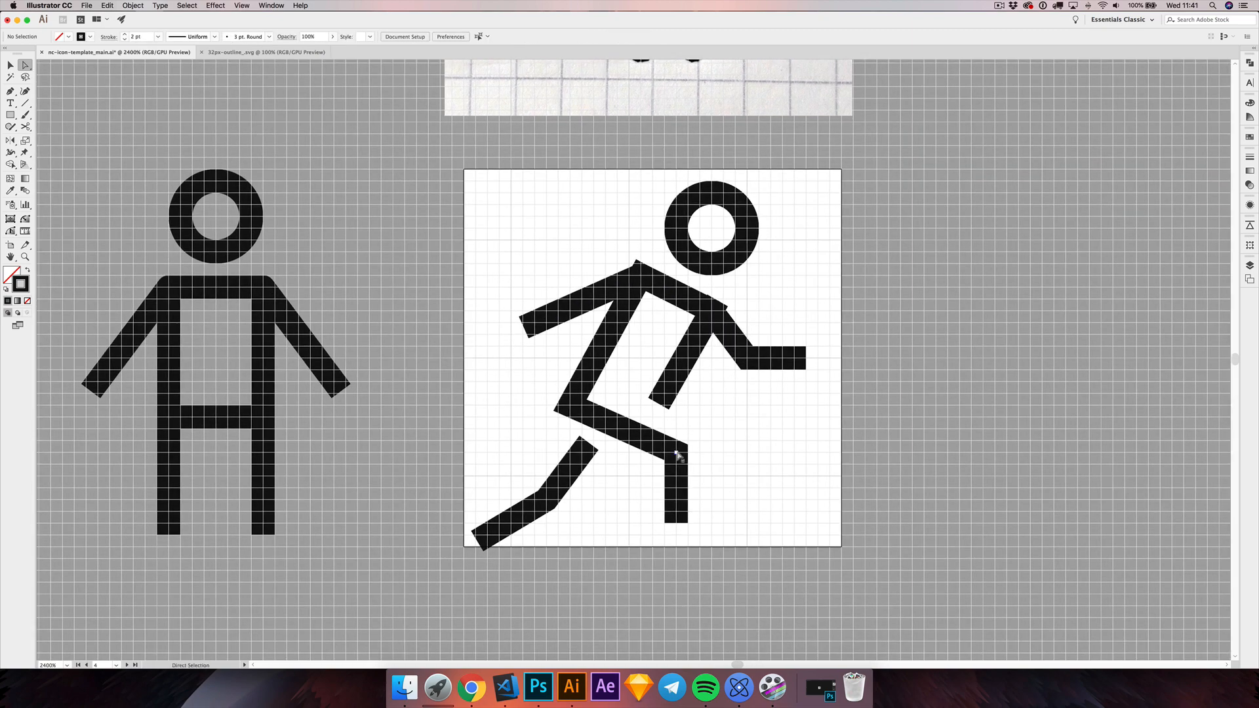
{"action": "left_click_drag", "start_coordinate": [678, 454], "coordinate": [675, 431]}
{"action": "left_click", "coordinate": [676, 511], "text": "shift"}
Step: Shift the hip's anchor point and the chest line's lower end each about 1 px to the right
{"action": "left_click", "coordinate": [573, 407]}
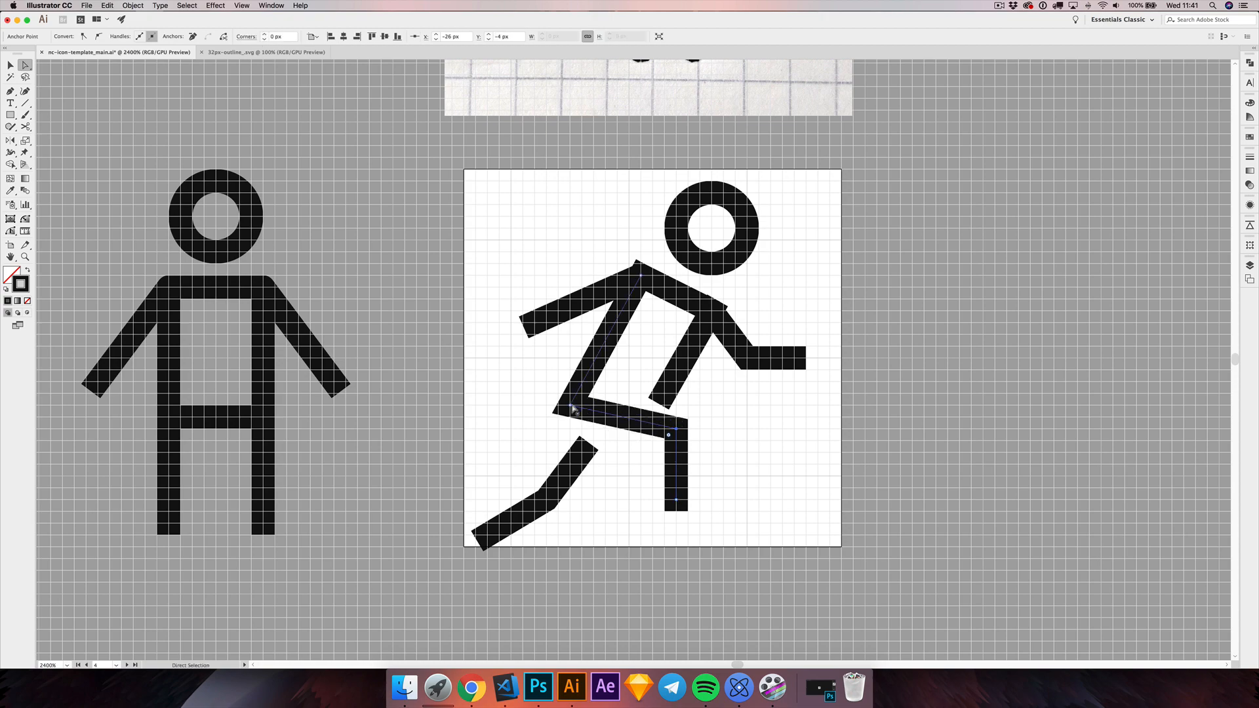
{"action": "left_click_drag", "start_coordinate": [572, 408], "coordinate": [586, 407]}
{"action": "left_click", "coordinate": [658, 388]}
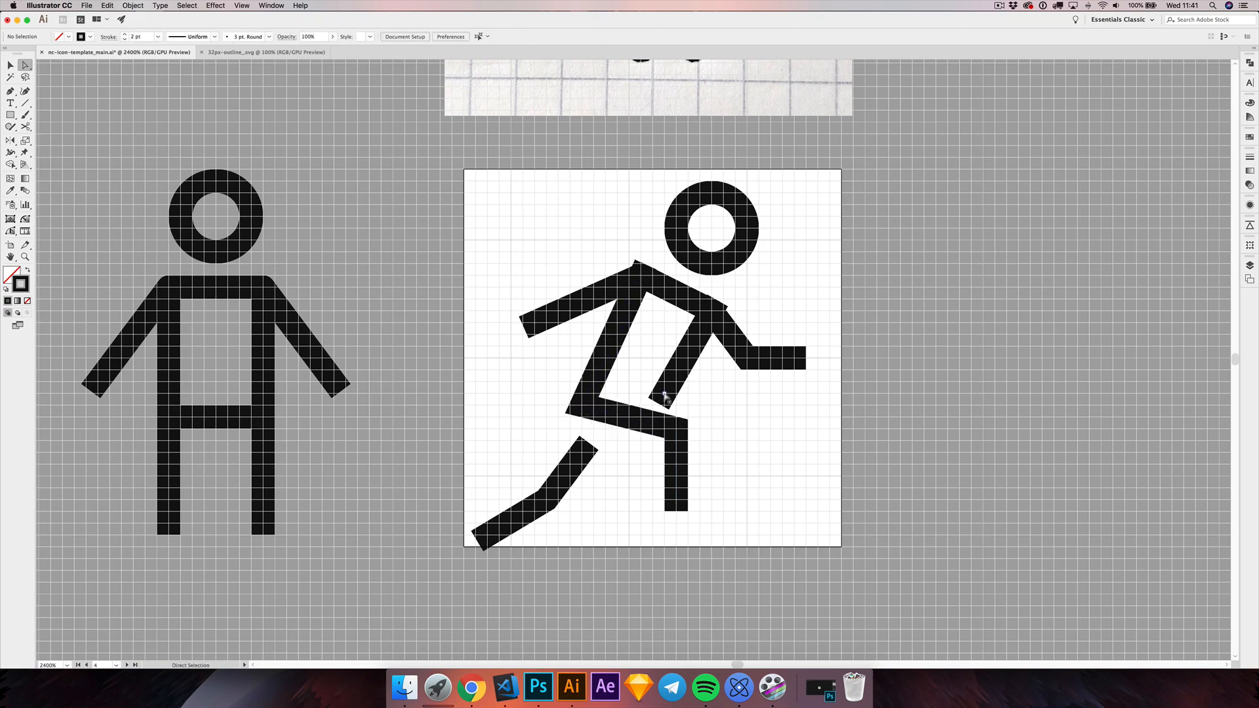
{"action": "left_click_drag", "start_coordinate": [664, 394], "coordinate": [676, 394]}
{"action": "left_click", "coordinate": [721, 377]}
Step: Set the stroke cap of the back-and-leg path and the chest line to Butt Cap, and deselect them
{"action": "scroll", "coordinate": [722, 376], "scroll_direction": "left", "scroll_amount": 1}
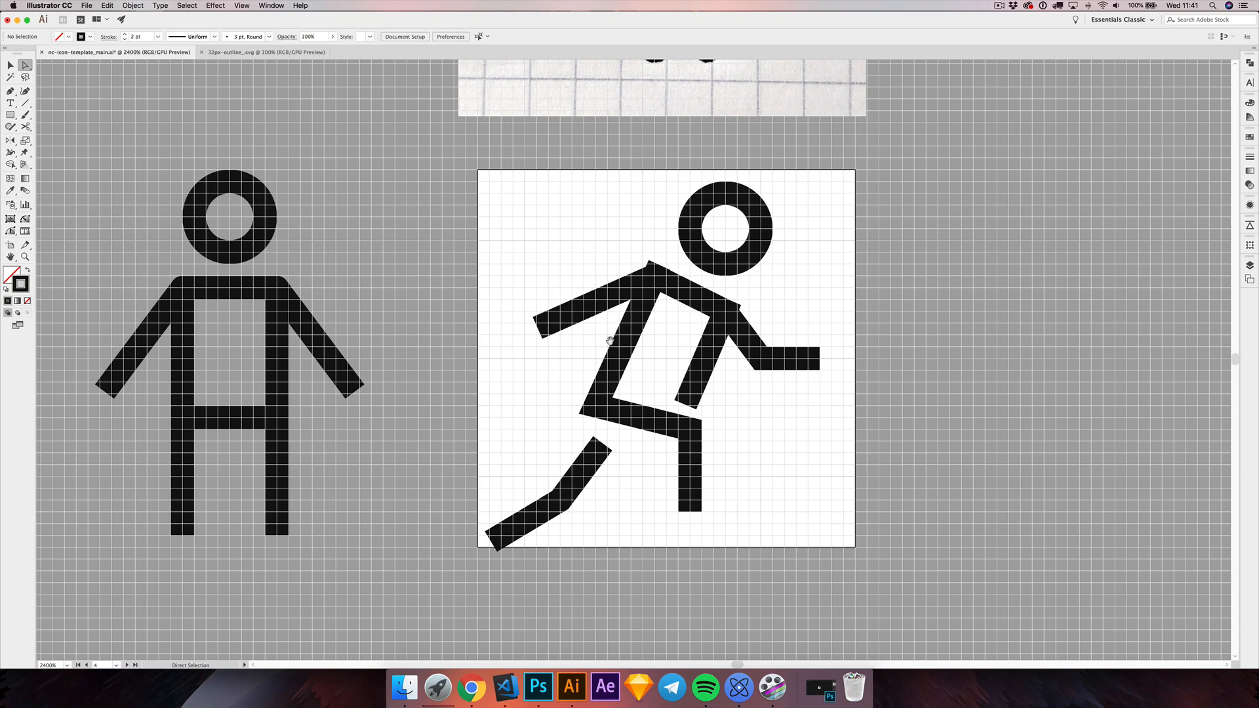
{"action": "scroll", "coordinate": [609, 341], "scroll_direction": "up", "scroll_amount": 1}
{"action": "scroll", "coordinate": [610, 341], "scroll_direction": "right", "scroll_amount": 1}
{"action": "left_click", "coordinate": [627, 350]}
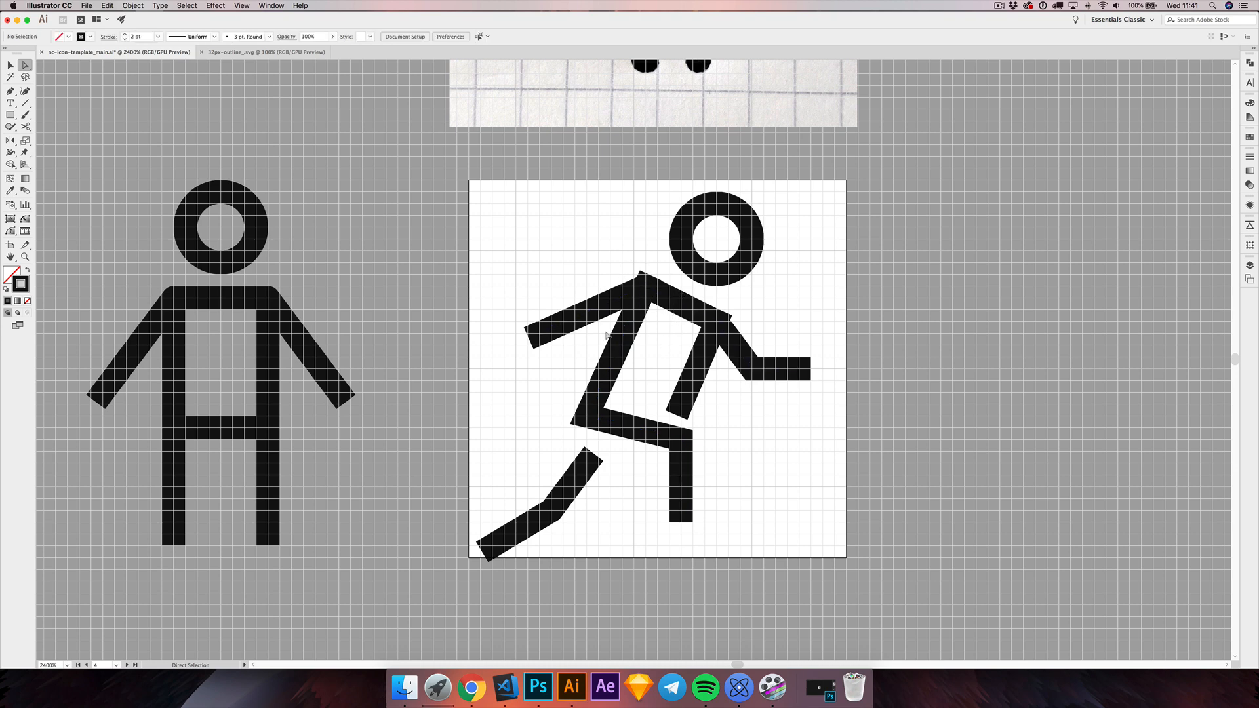
{"action": "left_click", "coordinate": [696, 391], "text": "shift"}
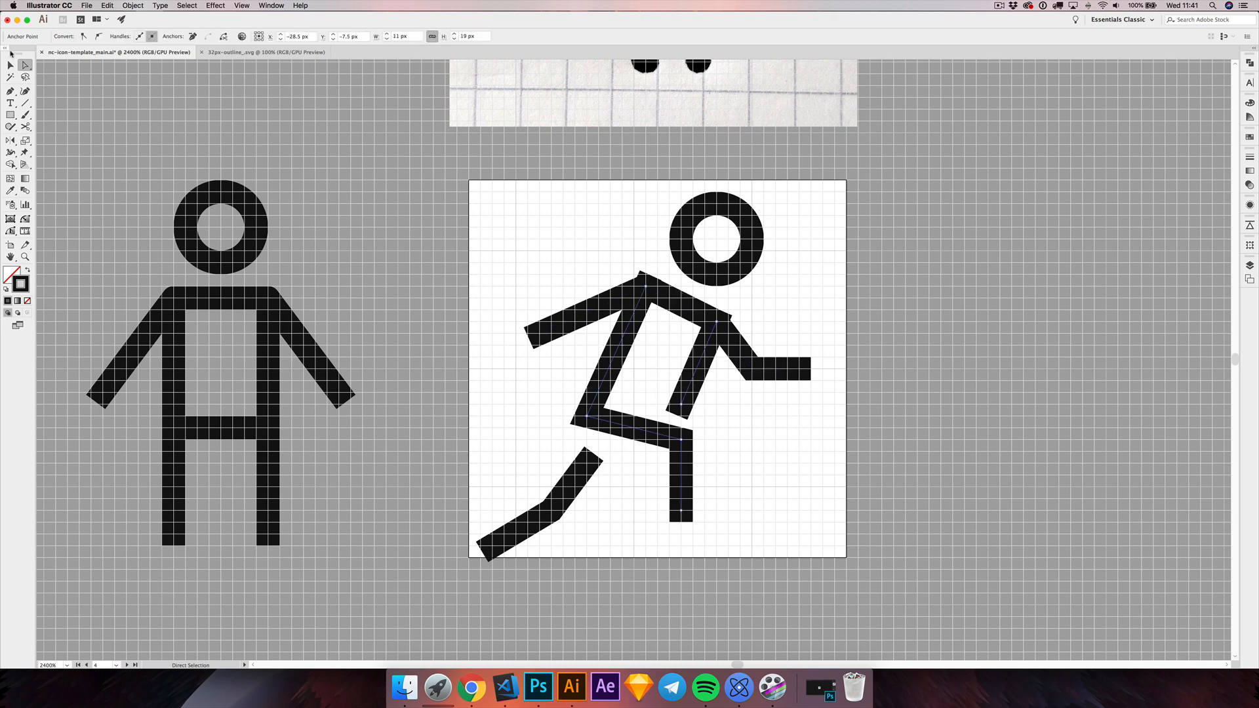
{"action": "left_click", "coordinate": [11, 65]}
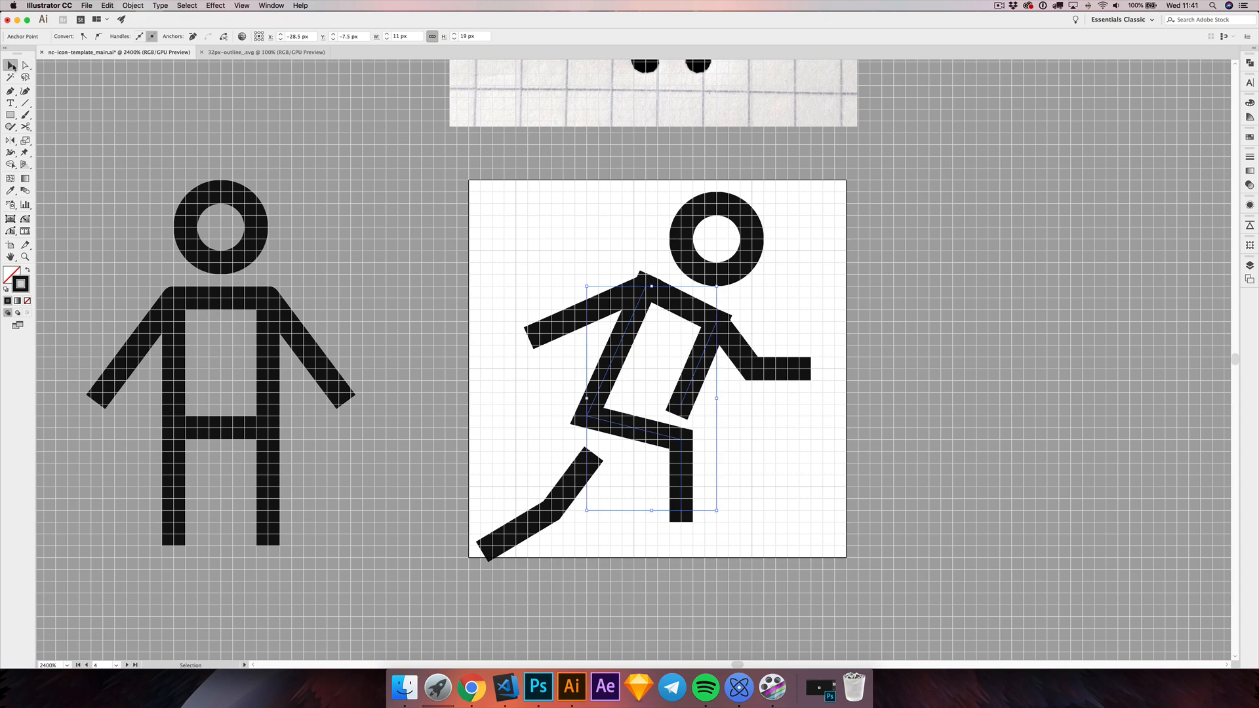
{"action": "left_click", "coordinate": [1246, 159]}
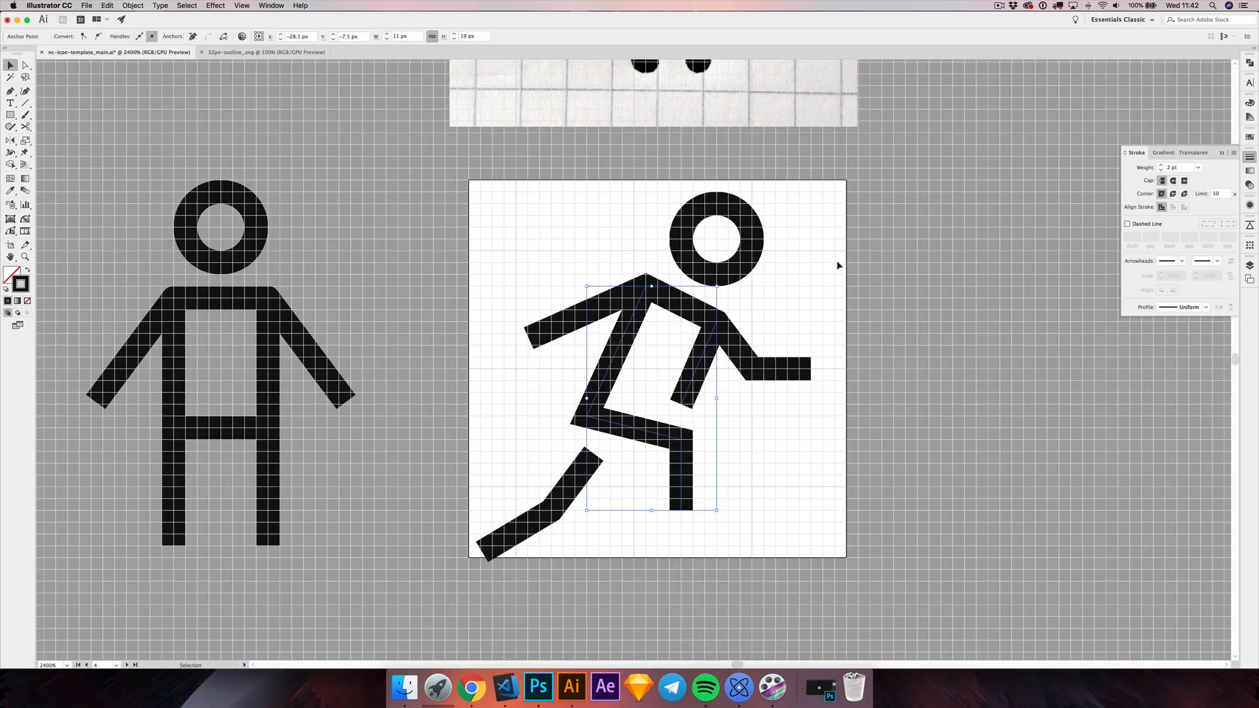
{"action": "left_click", "coordinate": [826, 266]}
Step: Reshape the back leg: join its upper end to the thigh and move its knee and foot each about 2 px right and slightly up
{"action": "scroll", "coordinate": [779, 278], "scroll_direction": "down", "scroll_amount": 2}
{"action": "left_click_drag", "start_coordinate": [553, 262], "coordinate": [600, 333]}
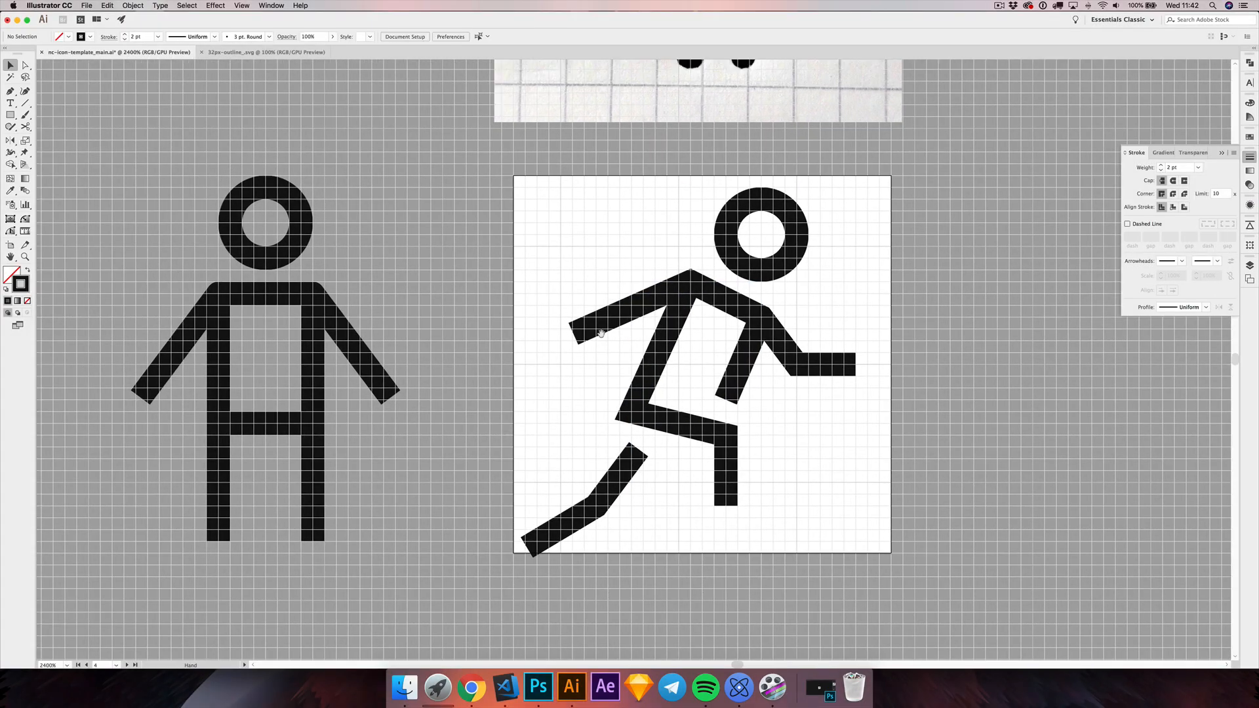
{"action": "key", "text": "a"}
{"action": "left_click_drag", "start_coordinate": [635, 453], "coordinate": [648, 440]}
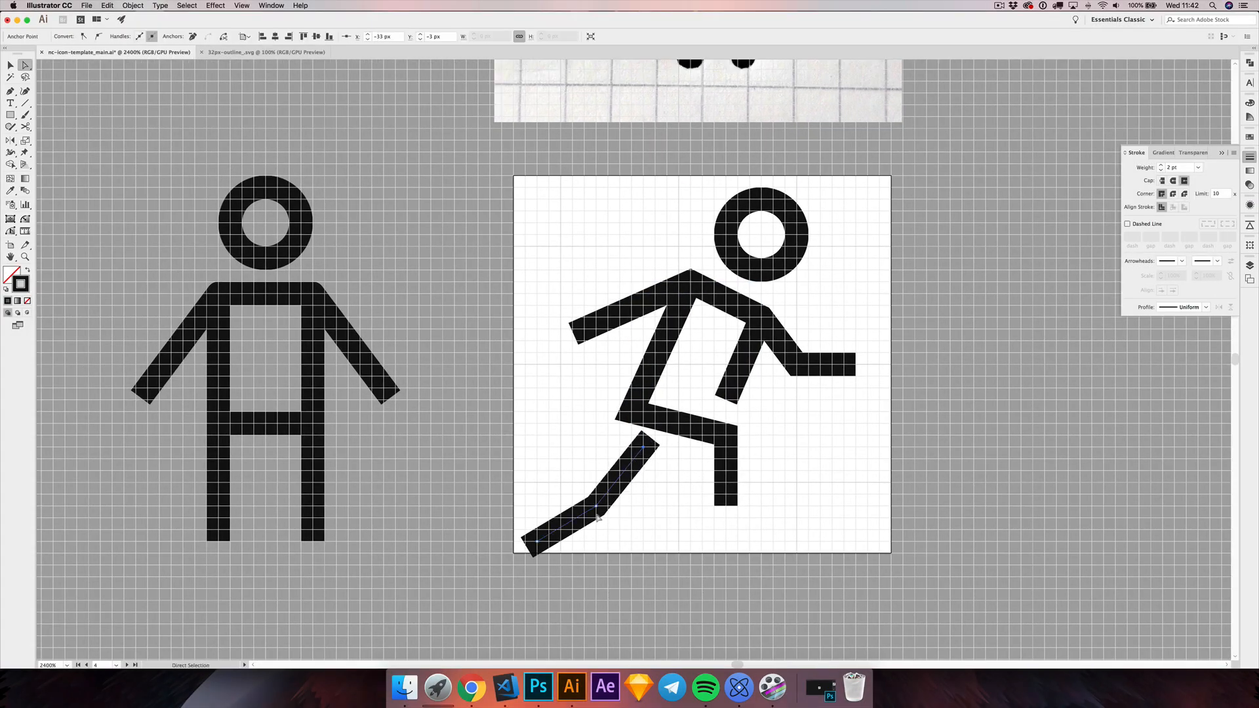
{"action": "left_click_drag", "start_coordinate": [598, 507], "coordinate": [621, 495]}
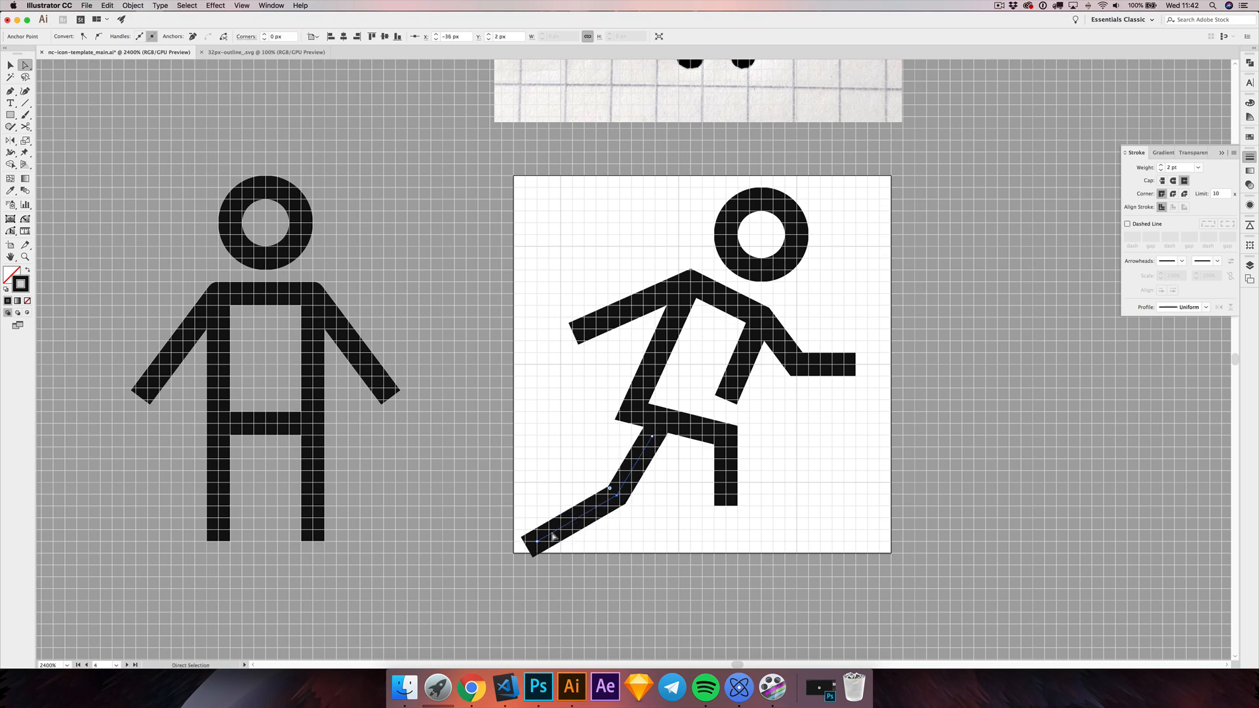
{"action": "left_click_drag", "start_coordinate": [538, 543], "coordinate": [552, 520]}
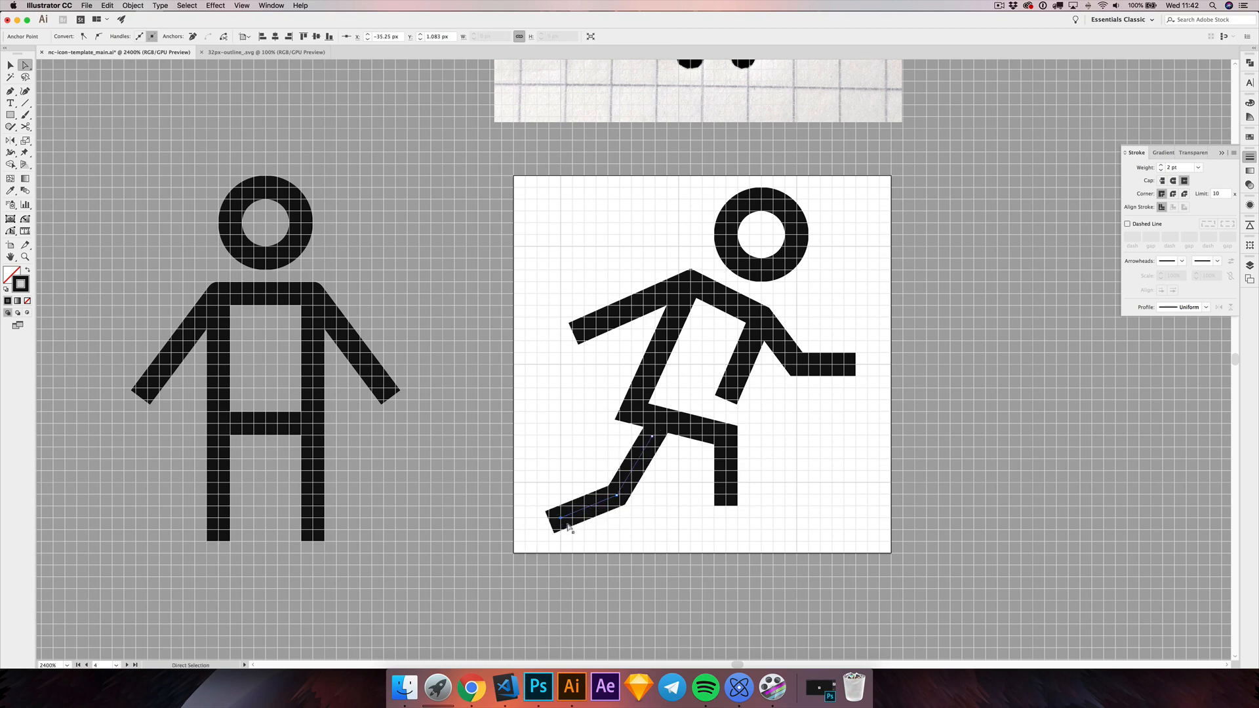
Step: Draw a horizontal line 7 px long under the front foot as the skateboard deck
{"action": "left_click", "coordinate": [685, 473]}
{"action": "mouse_move", "coordinate": [685, 472]}
{"action": "left_mouse_down"}
{"action": "mouse_move", "coordinate": [681, 485]}
{"action": "mouse_move", "coordinate": [773, 497]}
{"action": "left_mouse_up"}
{"action": "left_click", "coordinate": [25, 103]}
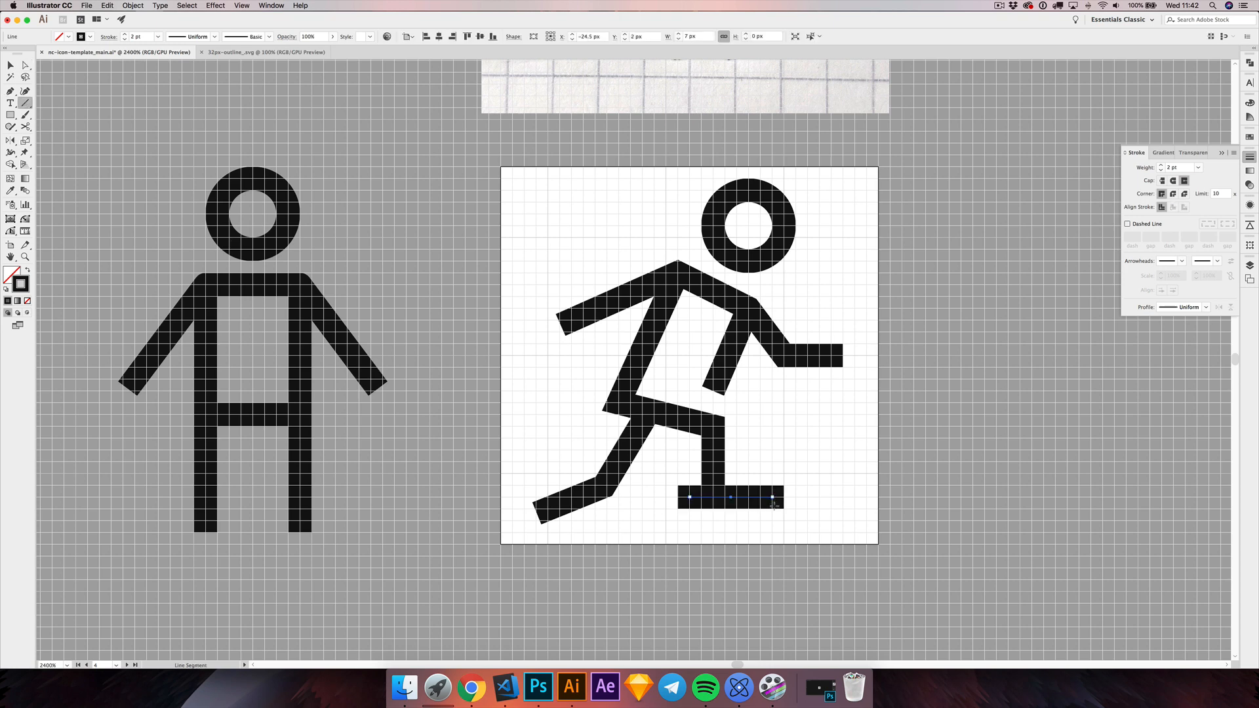
Step: Extend the deck line's right end 1 px to make it 8 px long, and shift the whole line 2 px left
{"action": "key", "text": "a"}
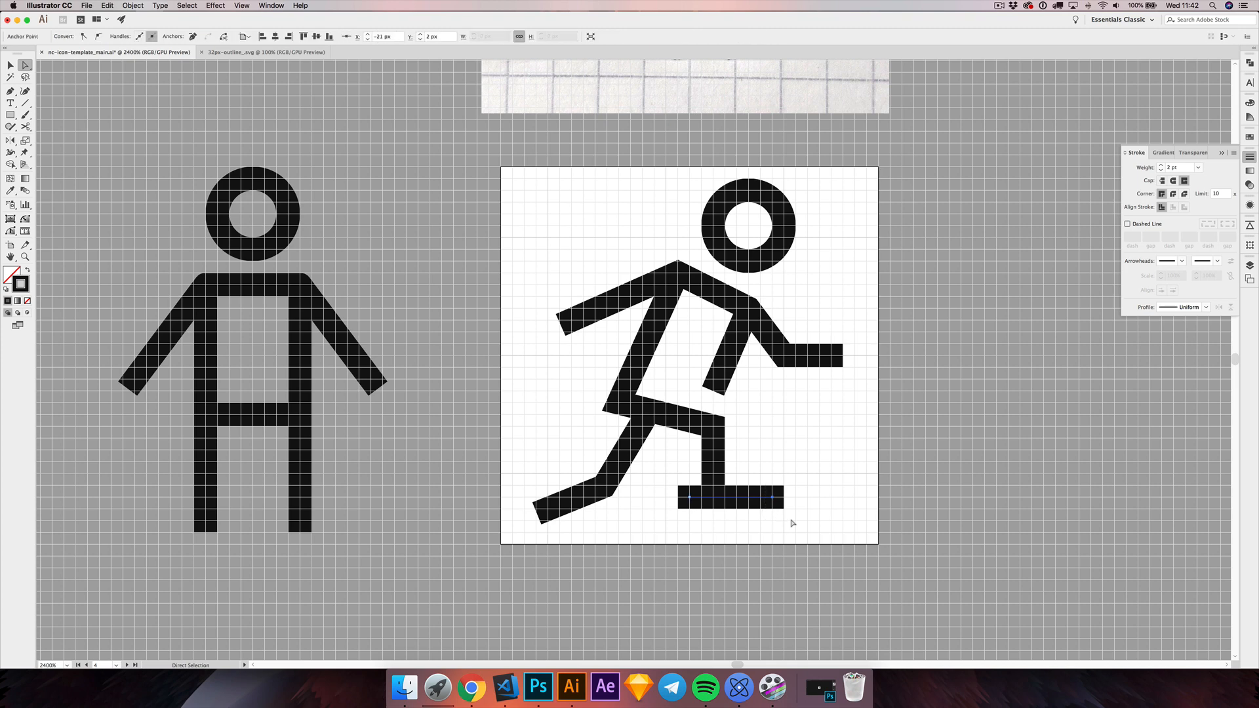
{"action": "key", "text": "Right"}
{"action": "left_click", "coordinate": [10, 66]}
{"action": "left_click", "coordinate": [750, 525]}
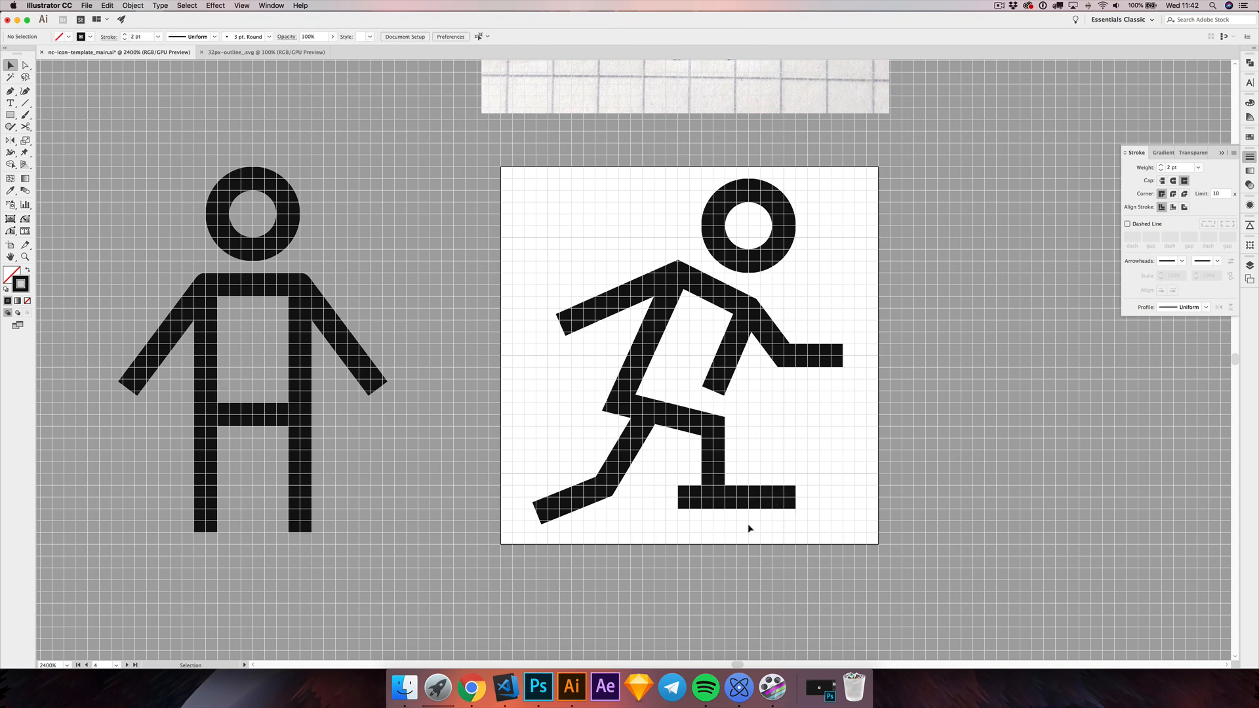
{"action": "left_click", "coordinate": [761, 500]}
{"action": "key", "text": "Left"}
{"action": "key", "text": "Left"}
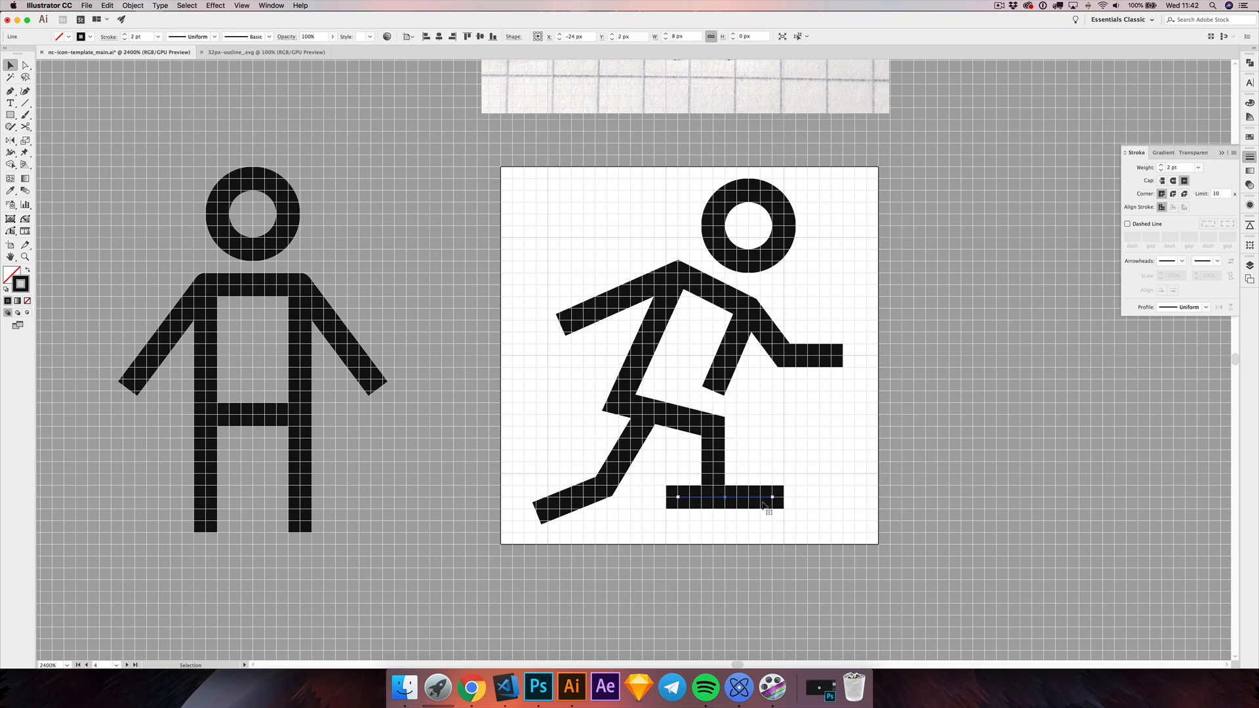
Step: Compare the figure and its deck with the skateboard in the hand-drawn sketch
{"action": "left_click", "coordinate": [840, 281]}
{"action": "left_click_drag", "start_coordinate": [840, 281], "coordinate": [804, 346]}
{"action": "scroll", "coordinate": [838, 384], "scroll_direction": "down", "scroll_amount": 1}
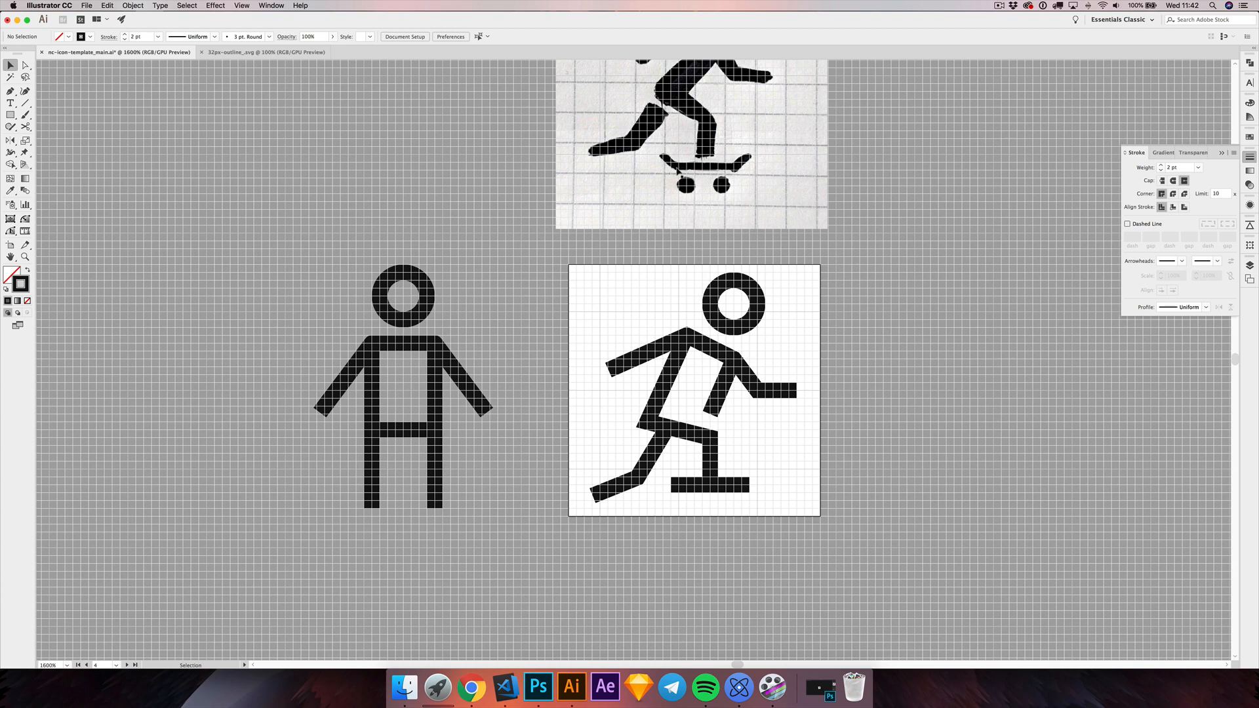
{"action": "left_click_drag", "start_coordinate": [832, 256], "coordinate": [819, 302]}
{"action": "left_click_drag", "start_coordinate": [695, 424], "coordinate": [692, 410]}
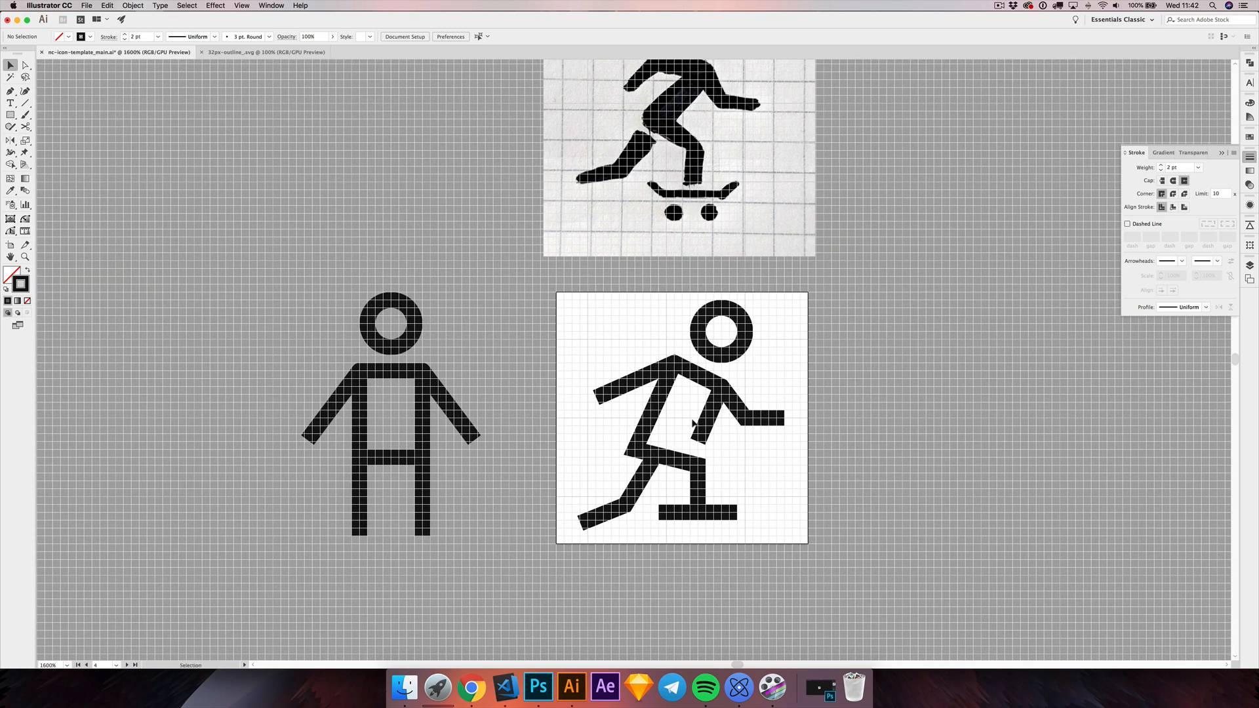
{"action": "left_click_drag", "start_coordinate": [693, 422], "coordinate": [703, 371]}
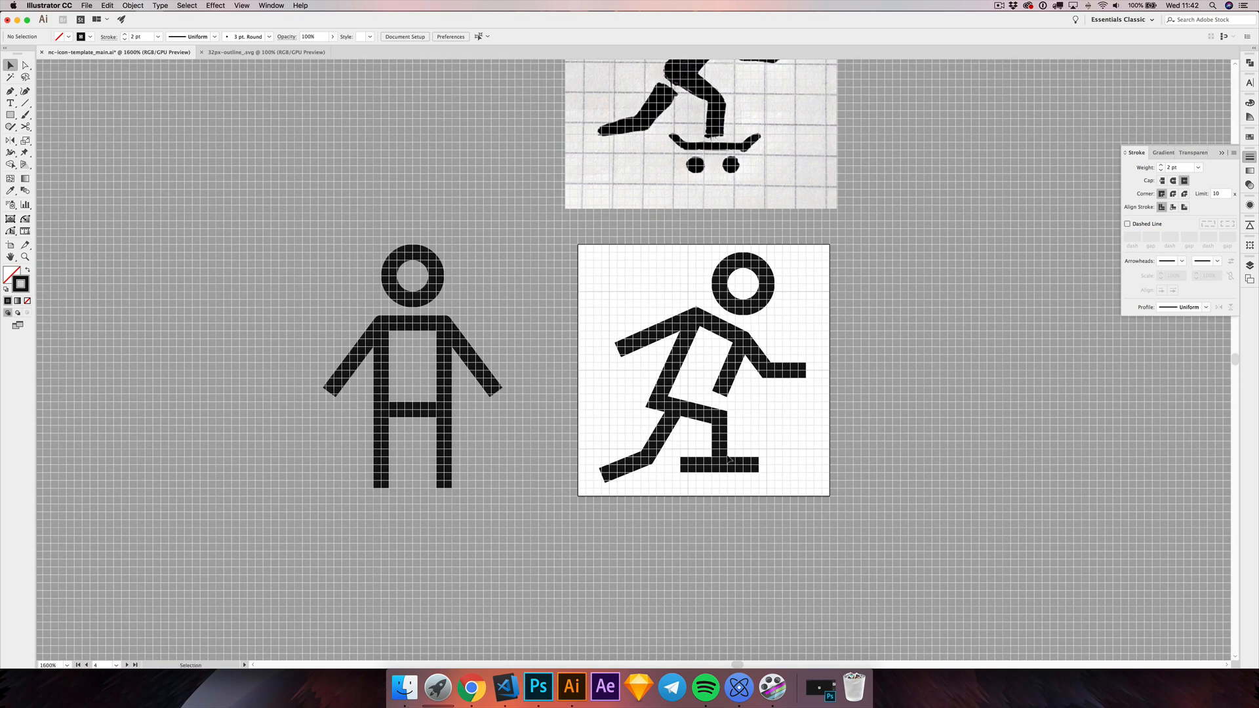
{"action": "scroll", "coordinate": [724, 453], "scroll_direction": "up", "scroll_amount": 2}
{"action": "scroll", "coordinate": [727, 457], "scroll_direction": "up", "scroll_amount": 1}
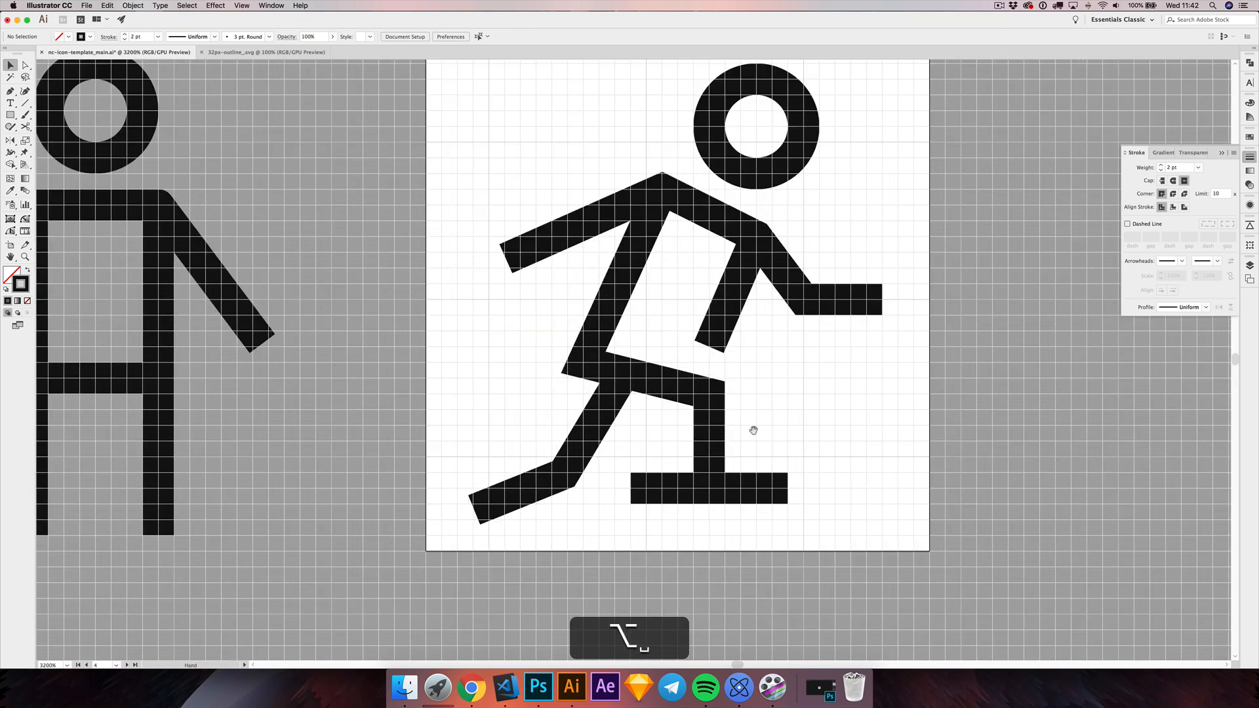
{"action": "scroll", "coordinate": [754, 426], "scroll_direction": "down", "scroll_amount": 1}
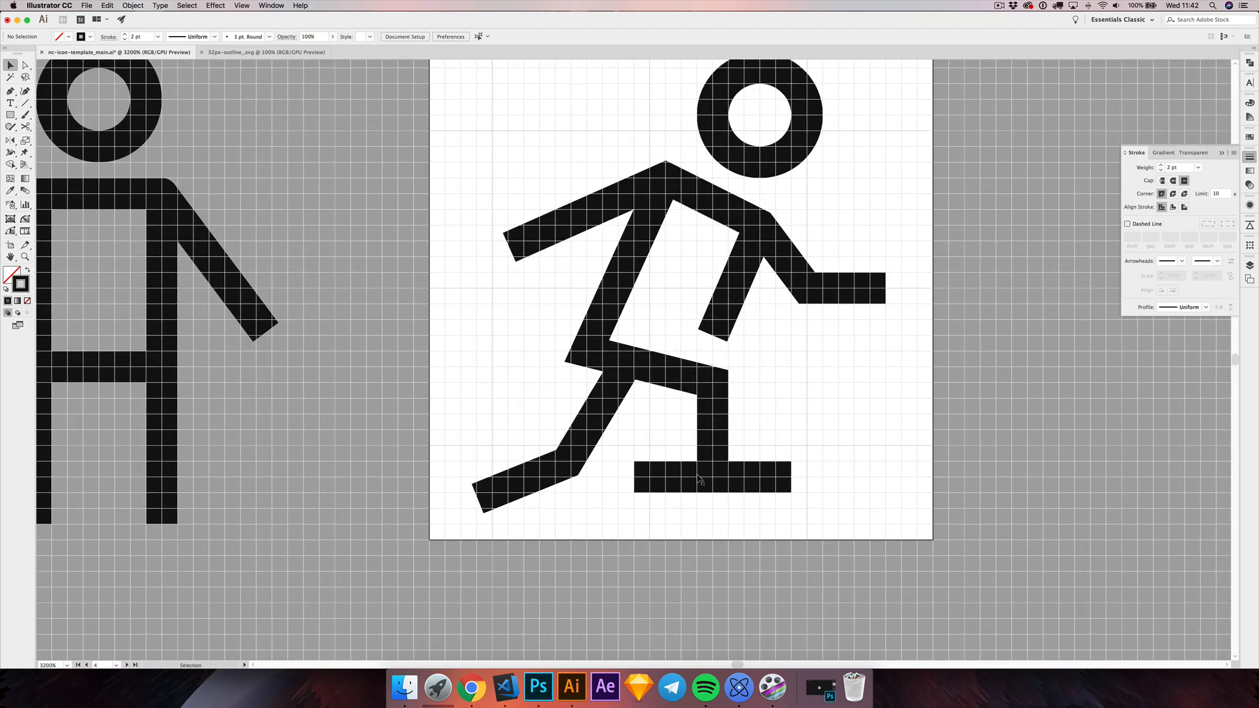
Step: Add an anchor point near each end of the deck line and raise both end points 1 px to bend them upward
{"action": "key", "text": "p"}
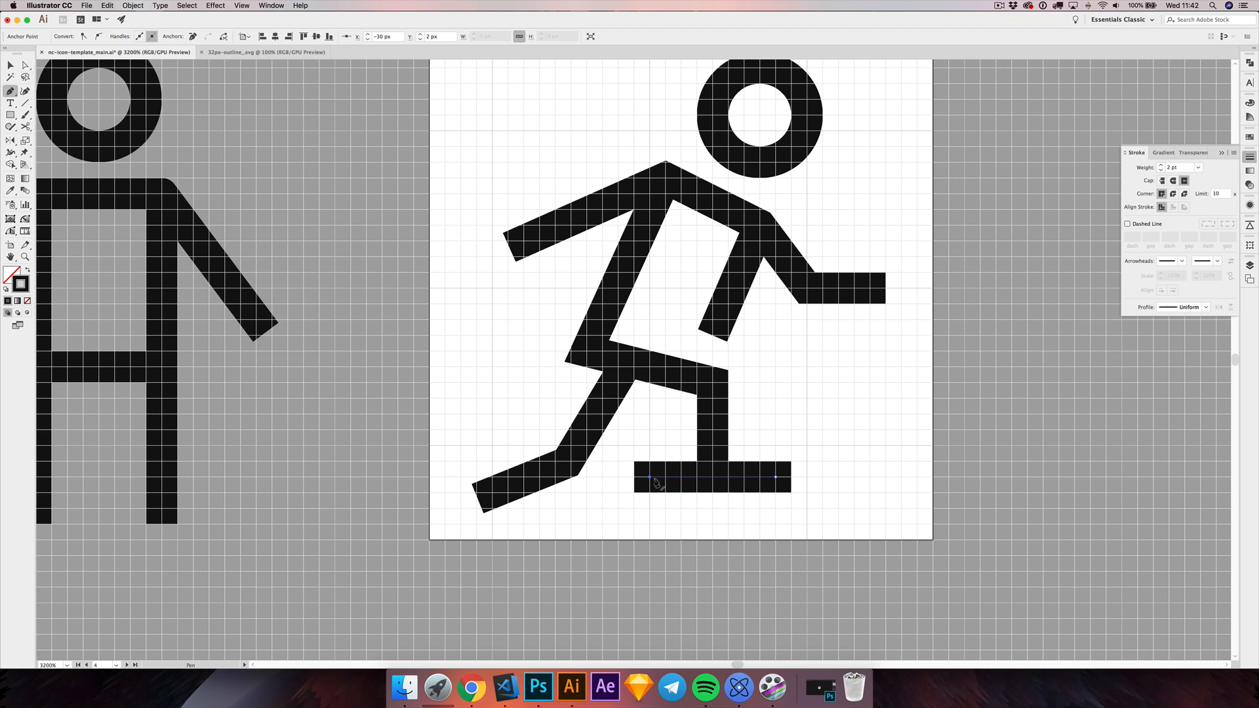
{"action": "left_click", "coordinate": [682, 477]}
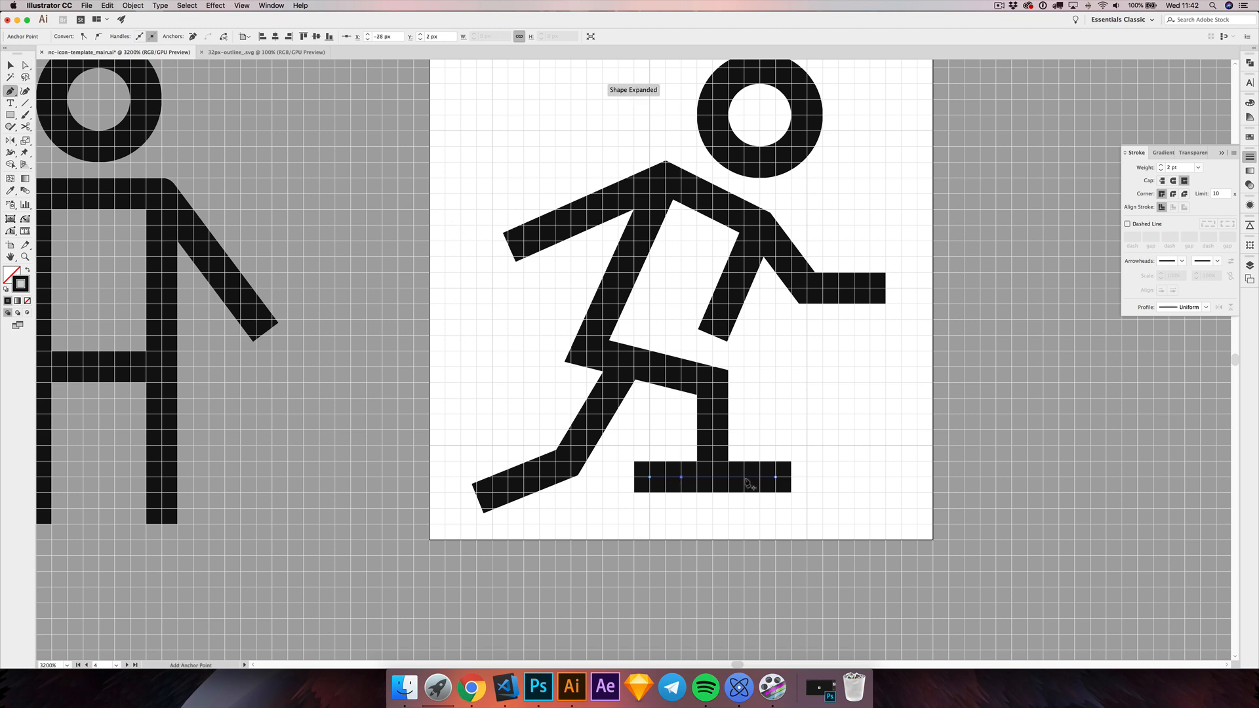
{"action": "key", "text": "a"}
{"action": "left_click_drag", "start_coordinate": [648, 477], "coordinate": [649, 462]}
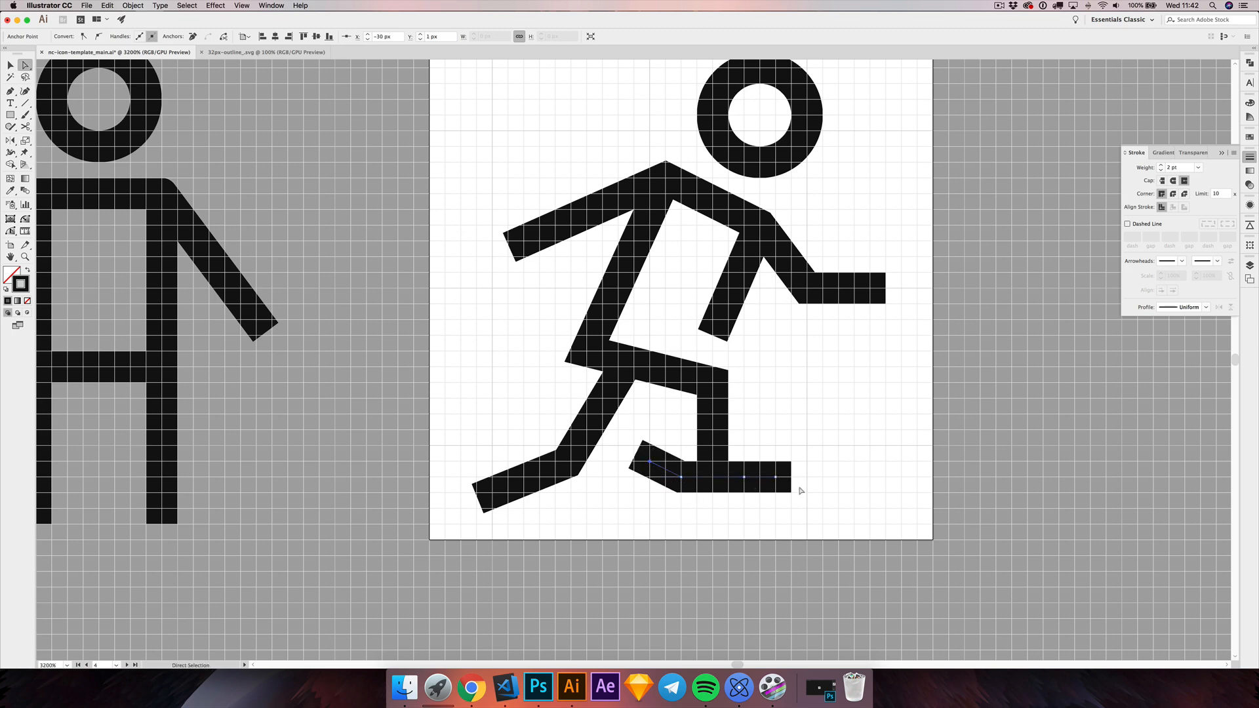
{"action": "left_click_drag", "start_coordinate": [777, 477], "coordinate": [776, 461]}
Step: Spread the deck's two bend points 1 px outward, widen the upturned ends by another 1 px, and deselect the path
{"action": "left_click_drag", "start_coordinate": [681, 477], "coordinate": [665, 477]}
{"action": "left_click_drag", "start_coordinate": [748, 481], "coordinate": [760, 478]}
{"action": "left_click", "coordinate": [649, 463], "text": "shift"}
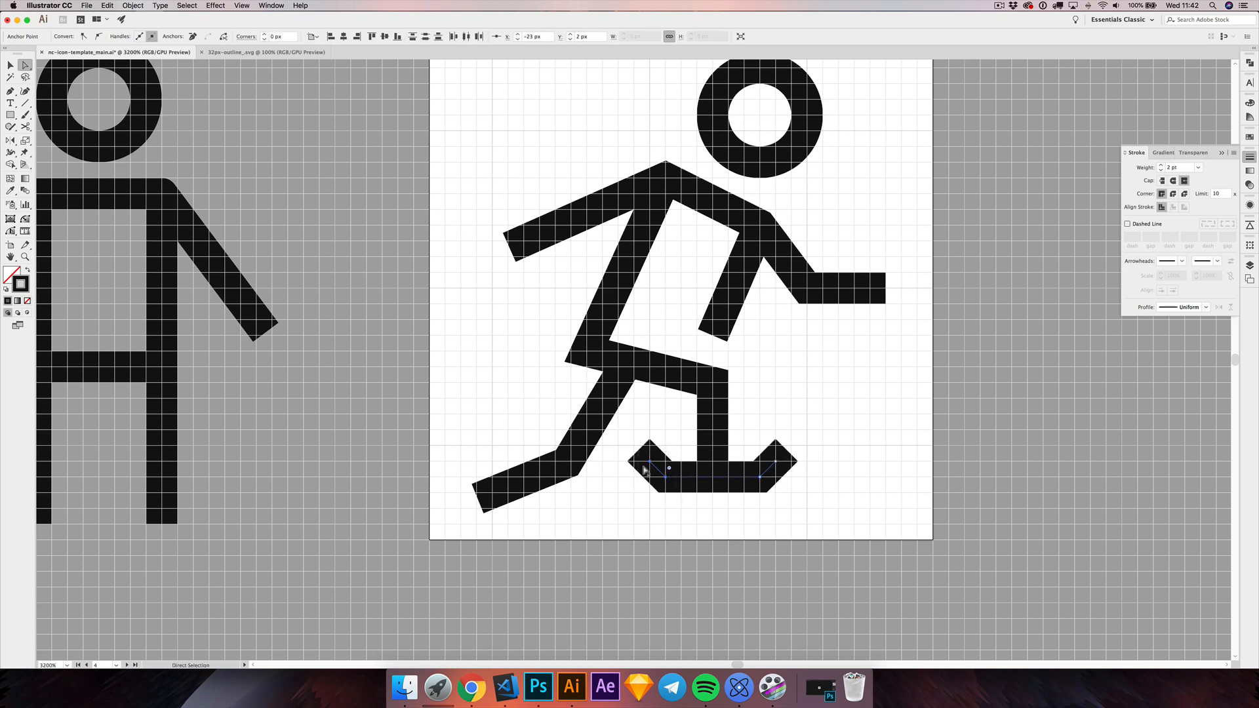
{"action": "key", "text": "Left"}
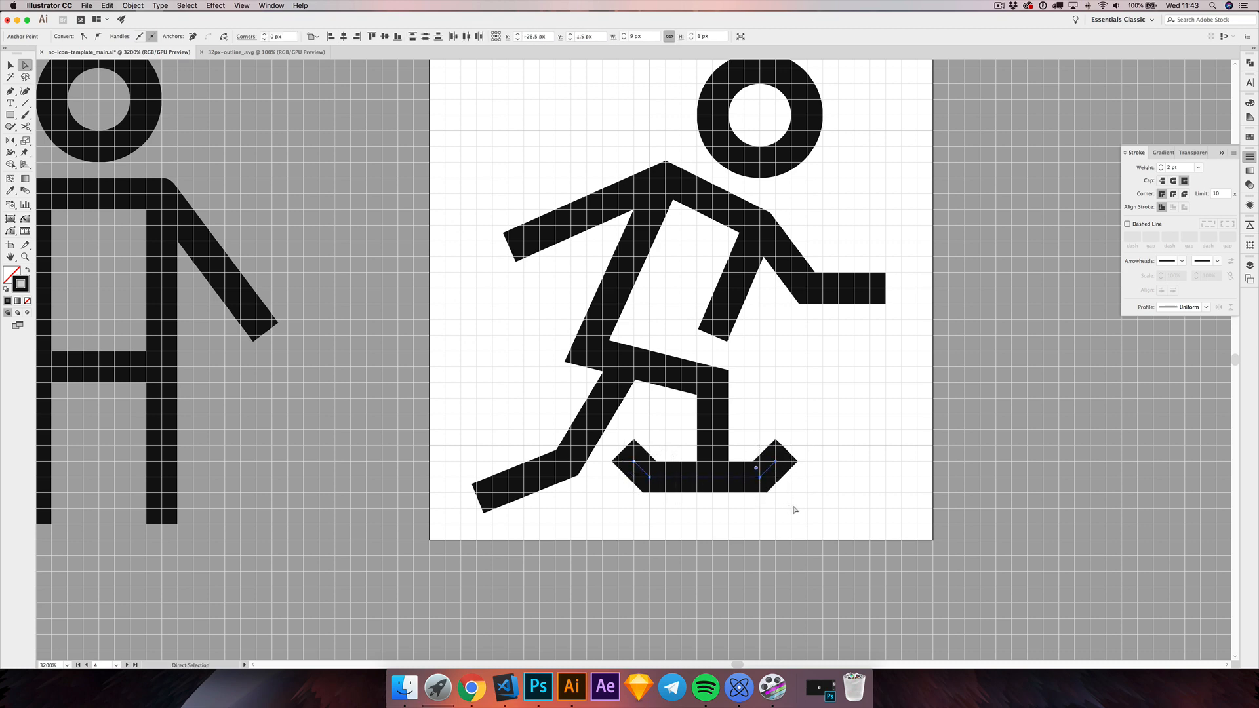
{"action": "key", "text": "super+shift+a"}
Step: Check the icon at 100% and enlarged with the grid and artboards hidden, and show them again
{"action": "key", "text": "super+1"}
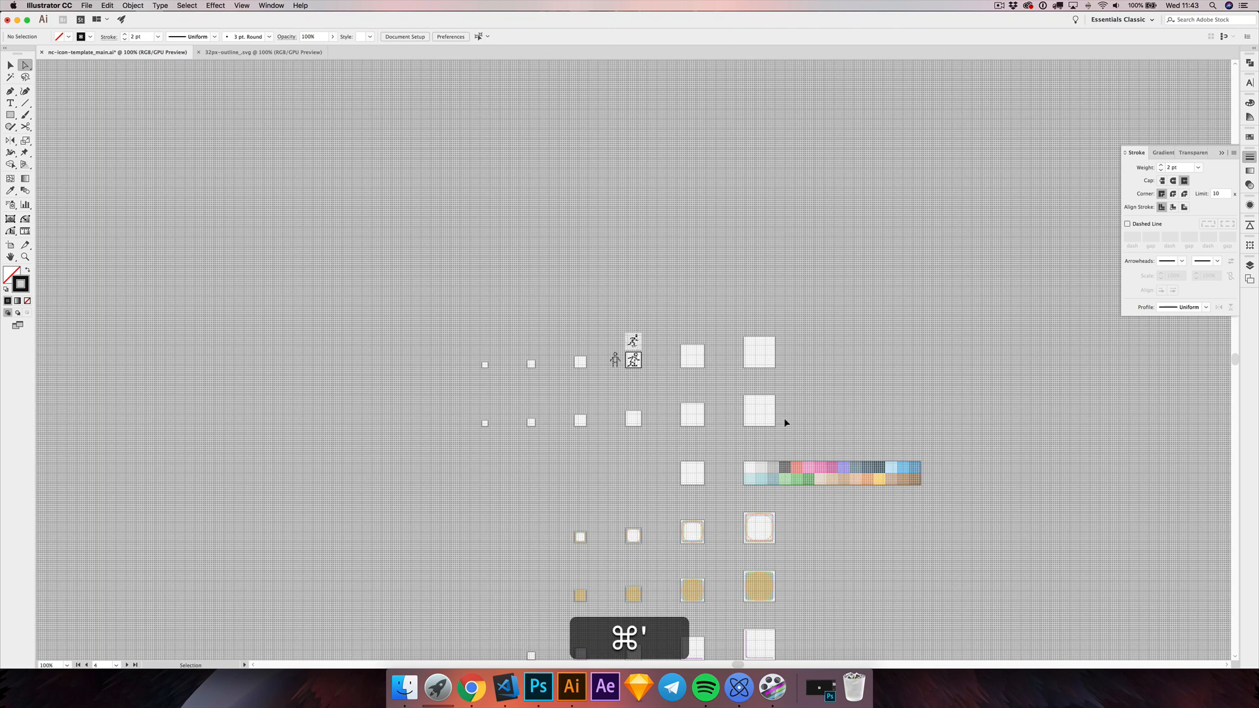
{"action": "key", "text": "super+shift+apostrophe"}
{"action": "key", "text": "super+shift+h"}
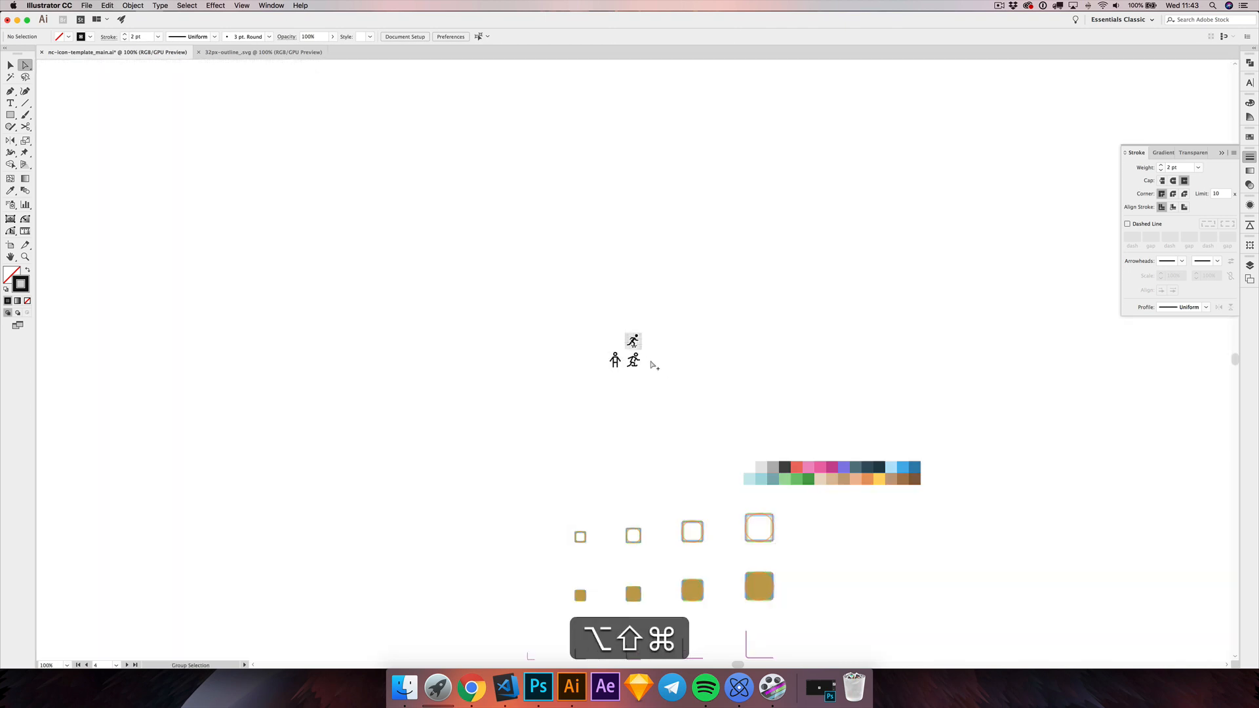
{"action": "scroll", "coordinate": [633, 362], "scroll_direction": "up", "scroll_amount": 10}
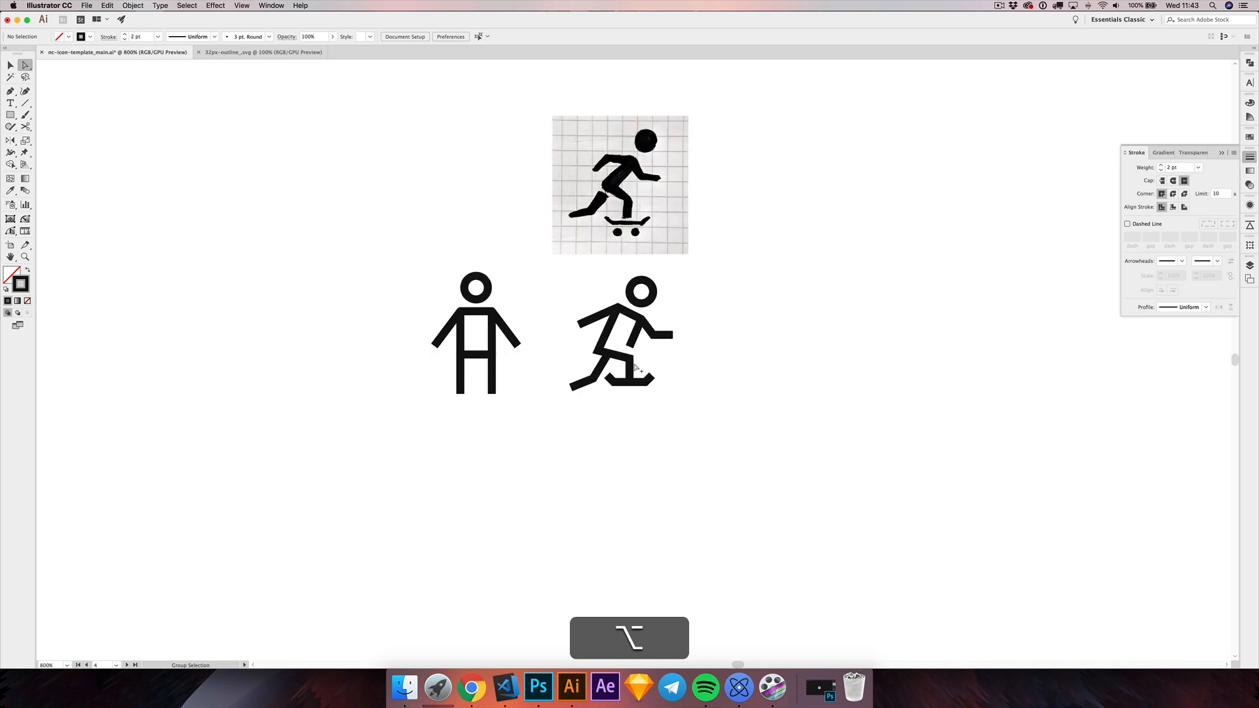
{"action": "scroll", "coordinate": [635, 367], "scroll_direction": "up", "scroll_amount": 6}
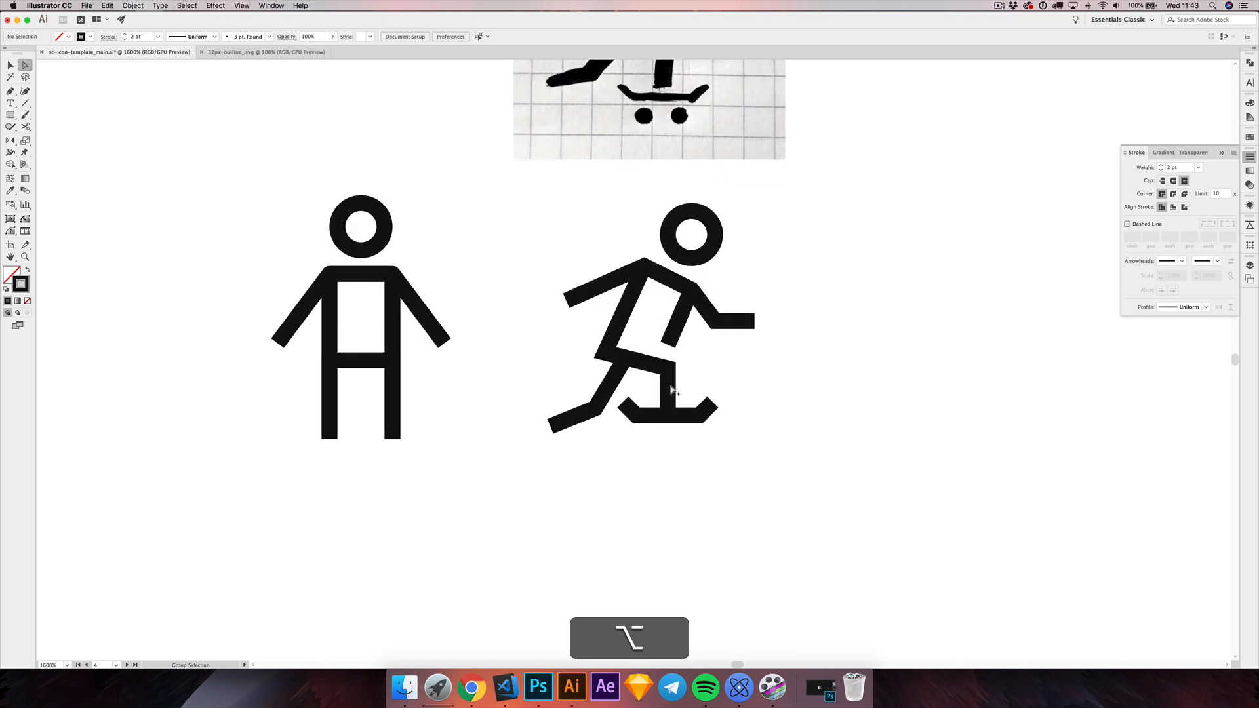
{"action": "key", "text": "super+shift+h"}
{"action": "key", "text": "super+apostrophe"}
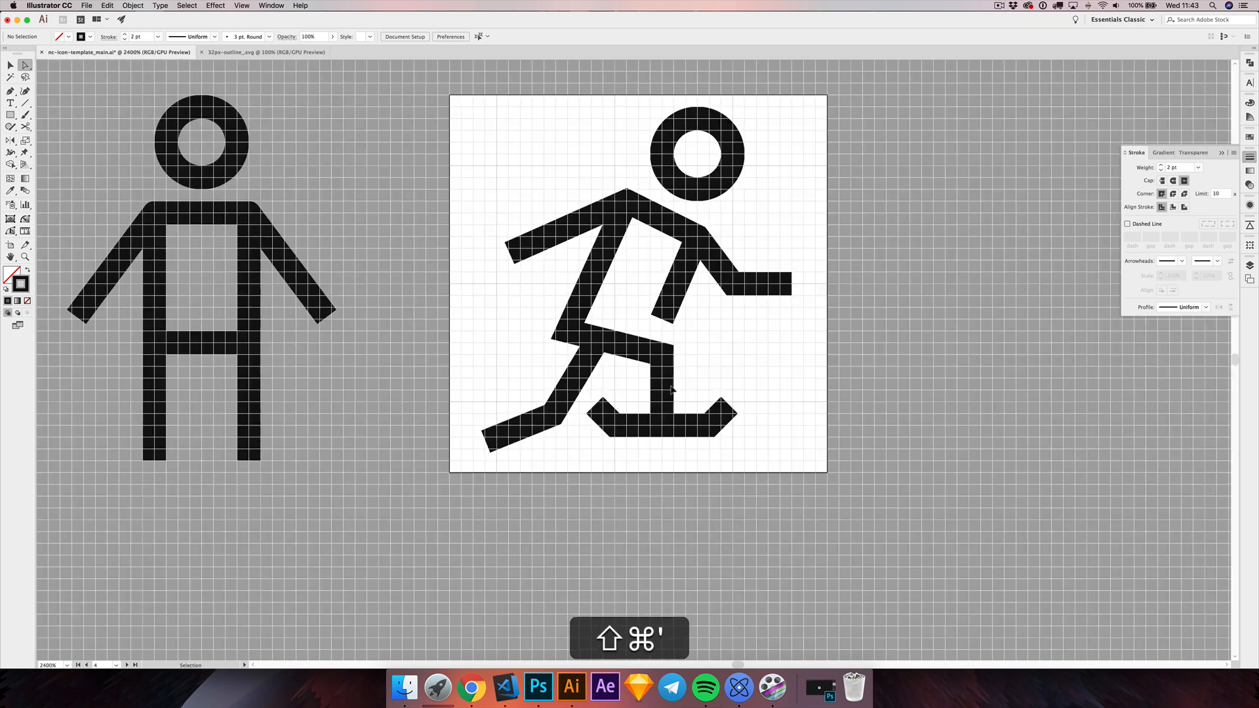
Step: Delete the deck's two upturned end points so that only the straight line remains, and deselect it
{"action": "left_click", "coordinate": [602, 417]}
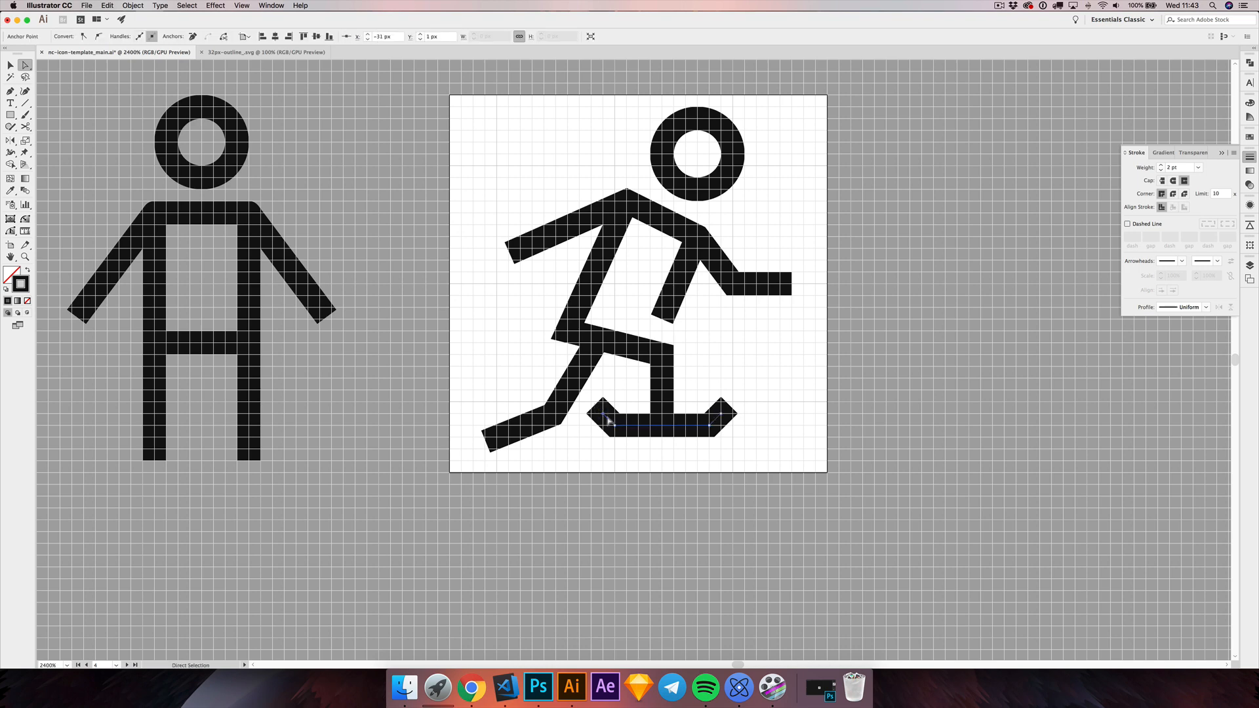
{"action": "key", "text": "Delete"}
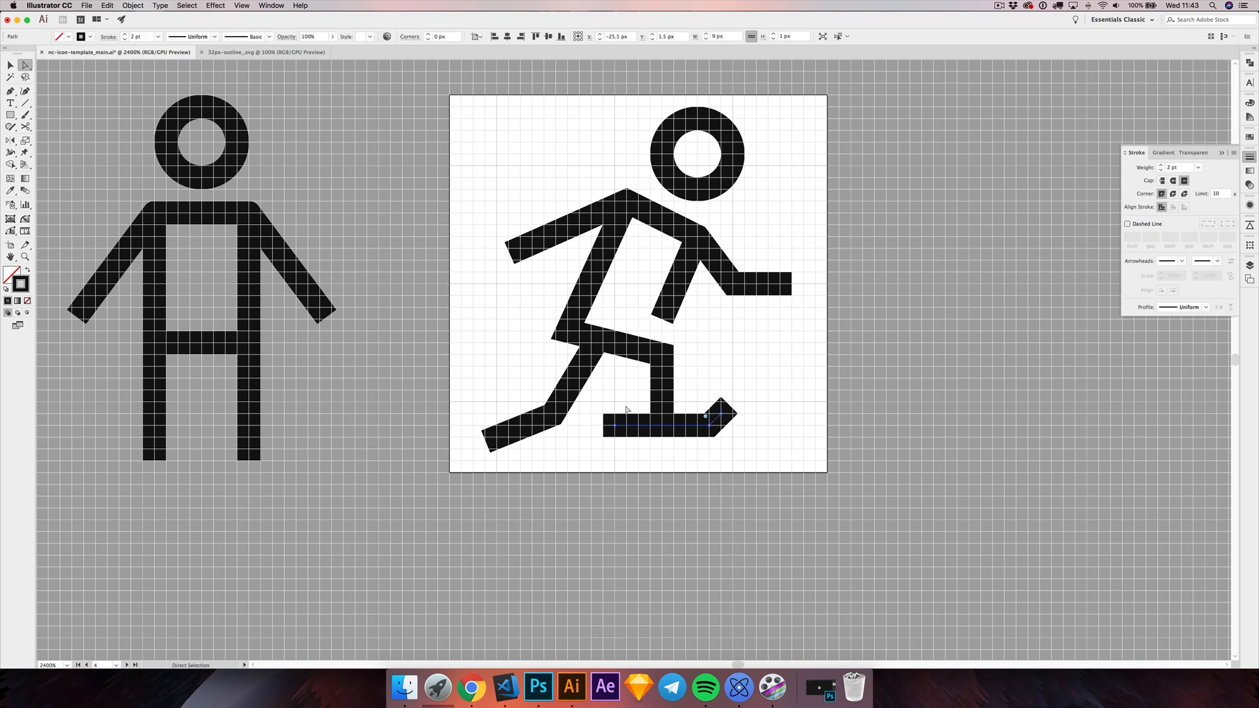
{"action": "left_click_drag", "start_coordinate": [733, 415], "coordinate": [735, 416]}
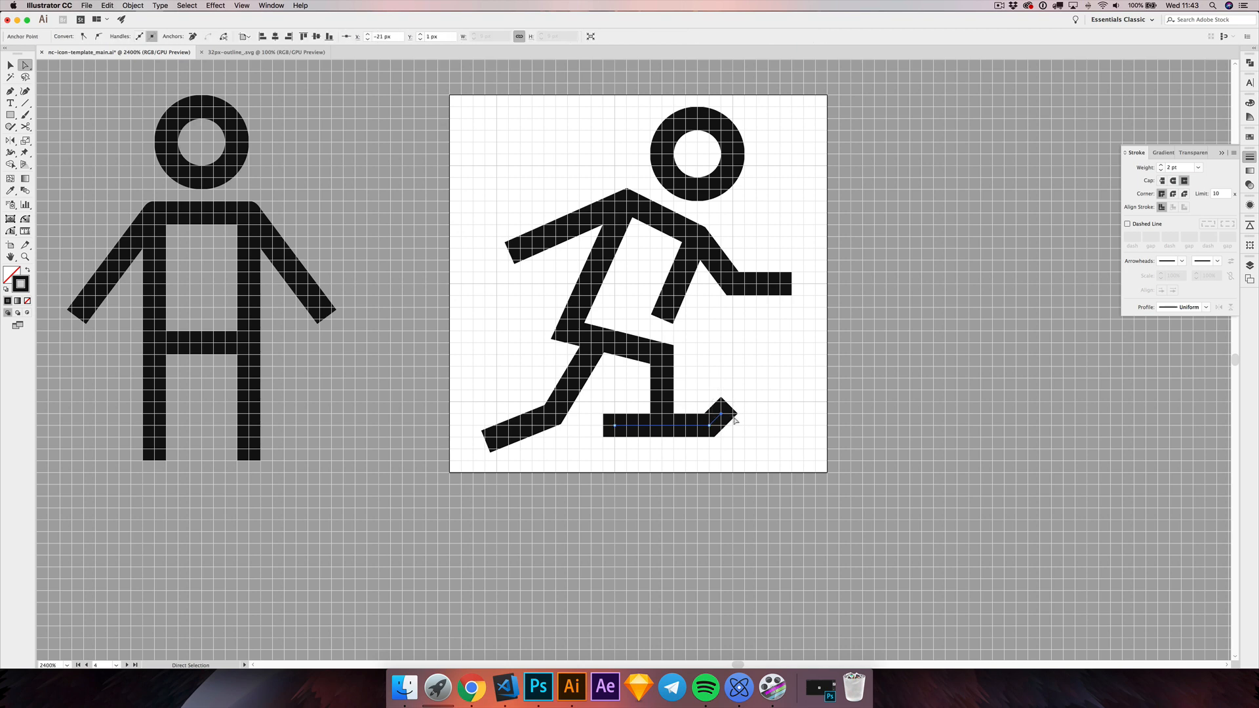
{"action": "key", "text": "Delete"}
{"action": "left_click", "coordinate": [683, 394]}
Step: Draw a 3 px circle with black fill and no stroke below the deck's left end and copy it 6 px right as the second wheel
{"action": "left_click_drag", "start_coordinate": [10, 115], "coordinate": [59, 139]}
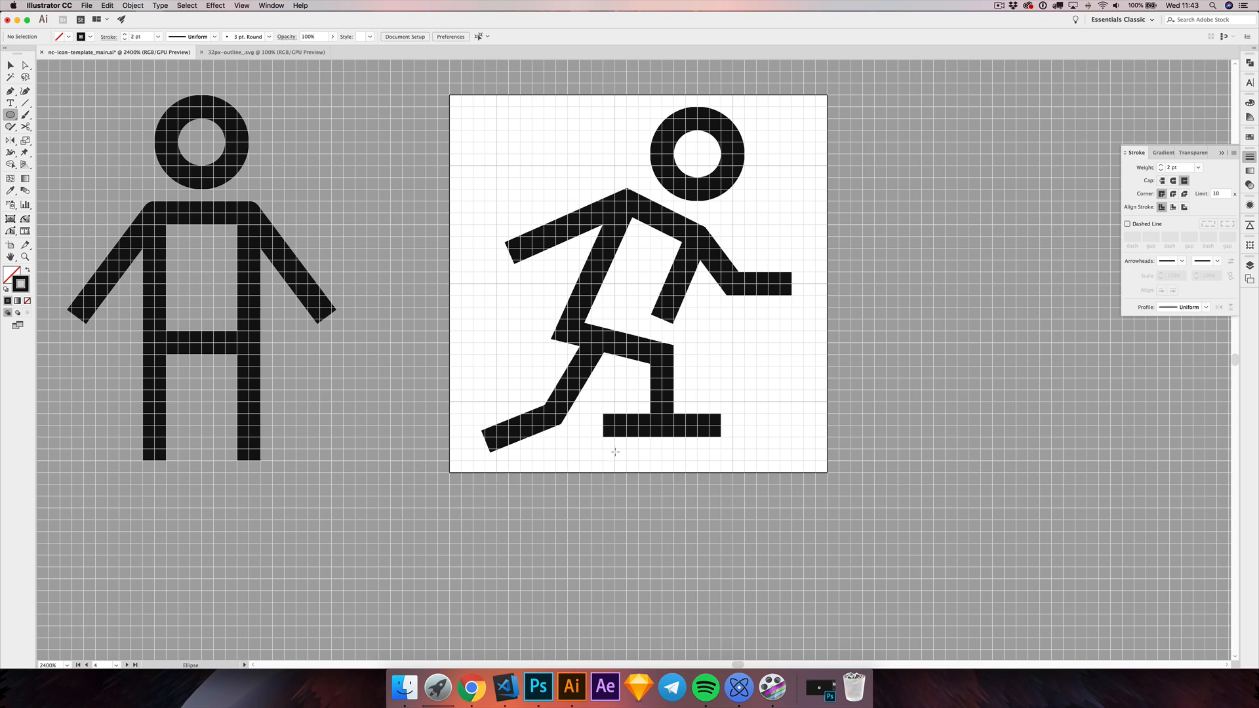
{"action": "left_click_drag", "start_coordinate": [603, 437], "coordinate": [661, 495]}
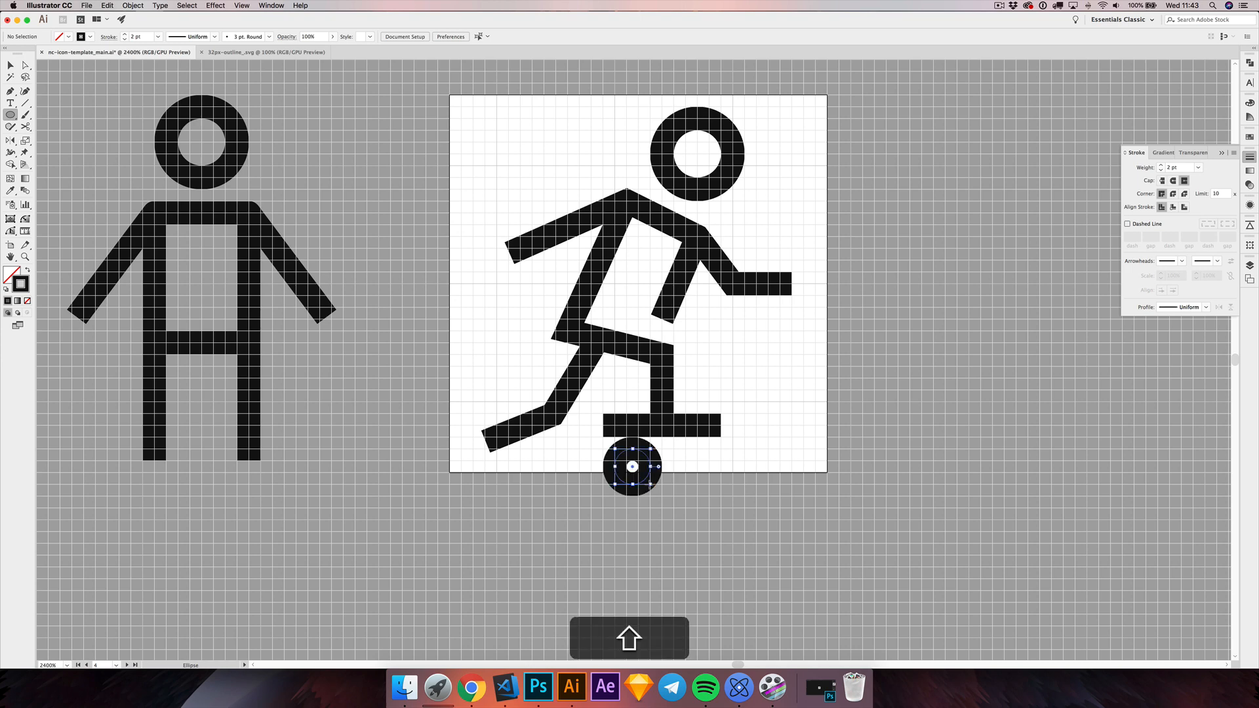
{"action": "left_click", "coordinate": [28, 272]}
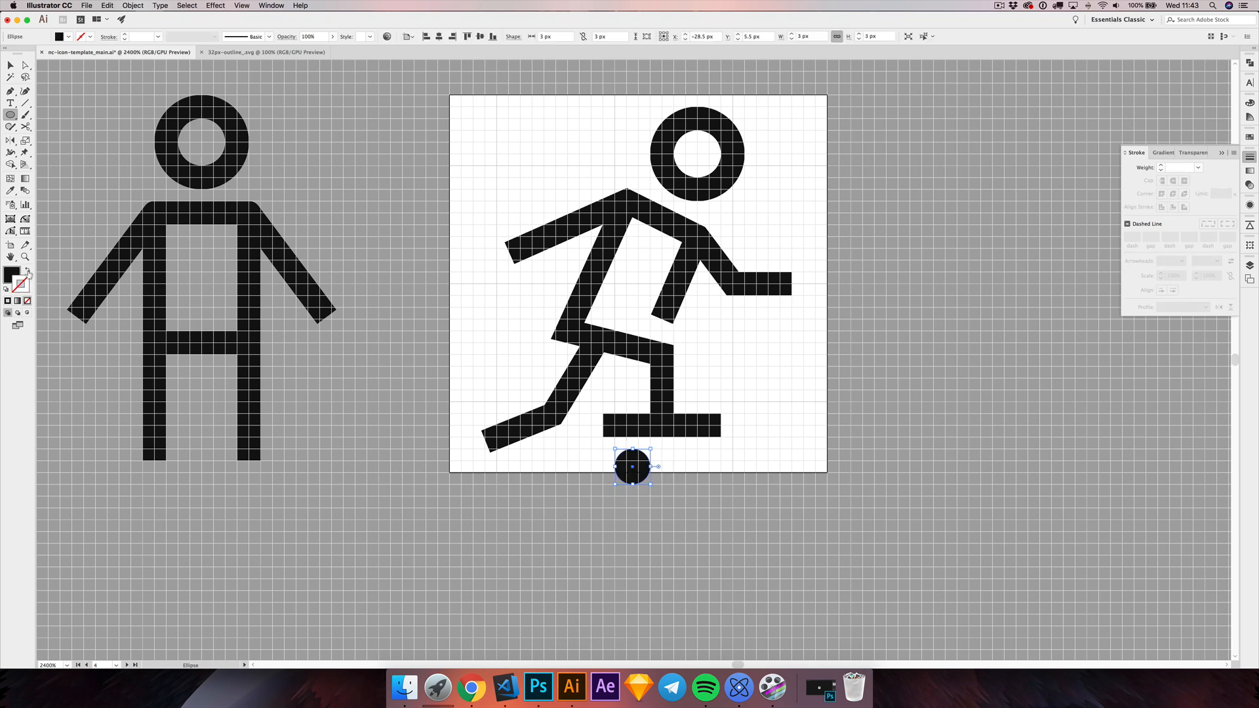
{"action": "left_click", "coordinate": [7, 67]}
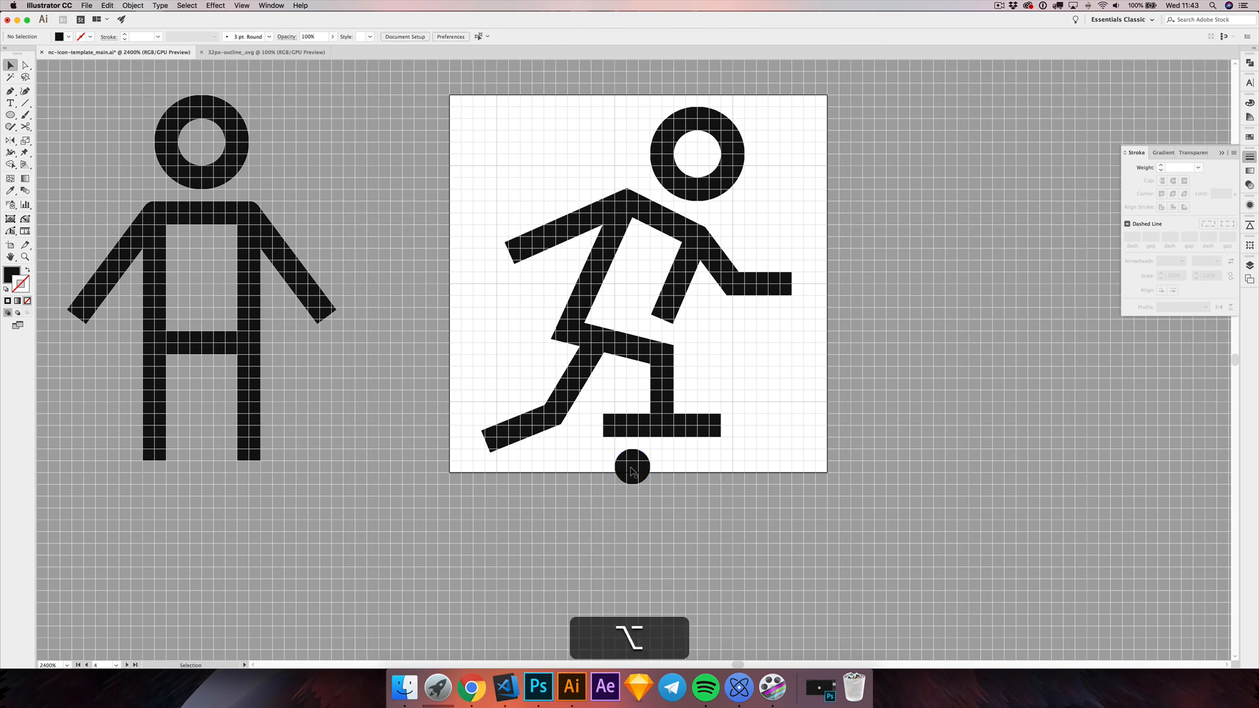
{"action": "left_click_drag", "start_coordinate": [632, 467], "coordinate": [702, 466]}
Step: Extend the deck's right end 2 px to make it 10 px long, and shift the right wheel 1 px to the right
{"action": "key", "text": "a"}
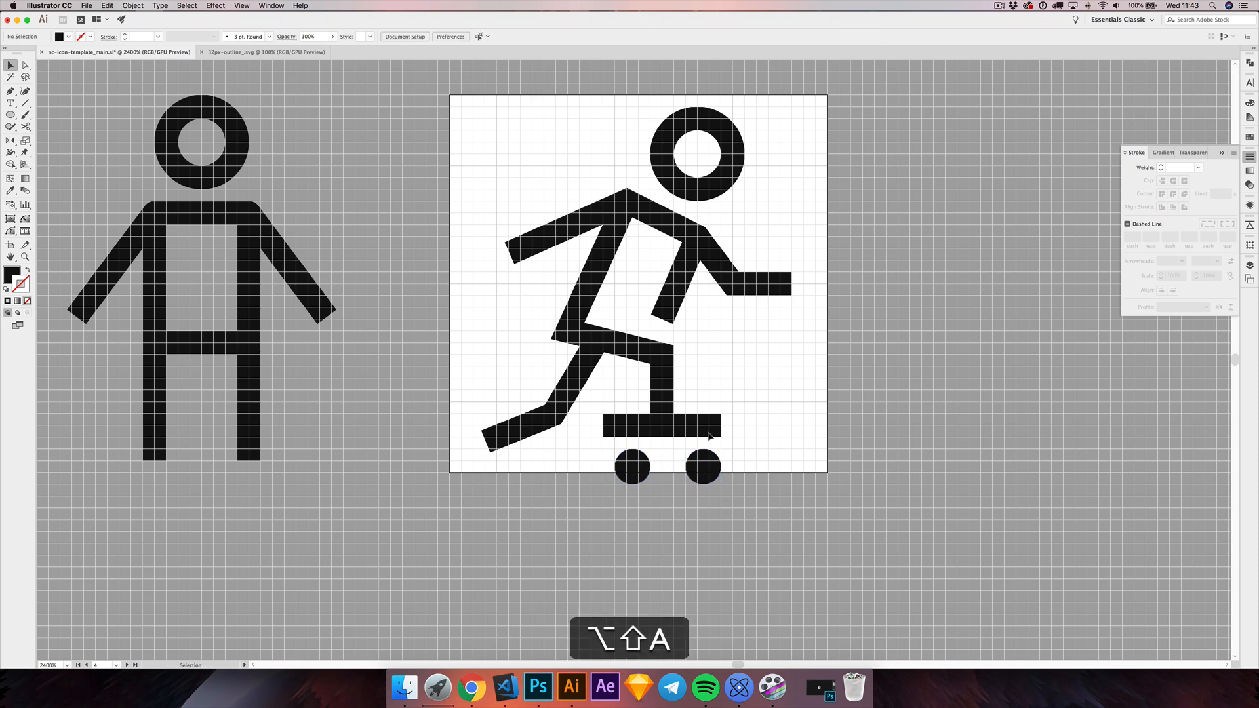
{"action": "left_click", "coordinate": [711, 427]}
{"action": "key", "text": "Right"}
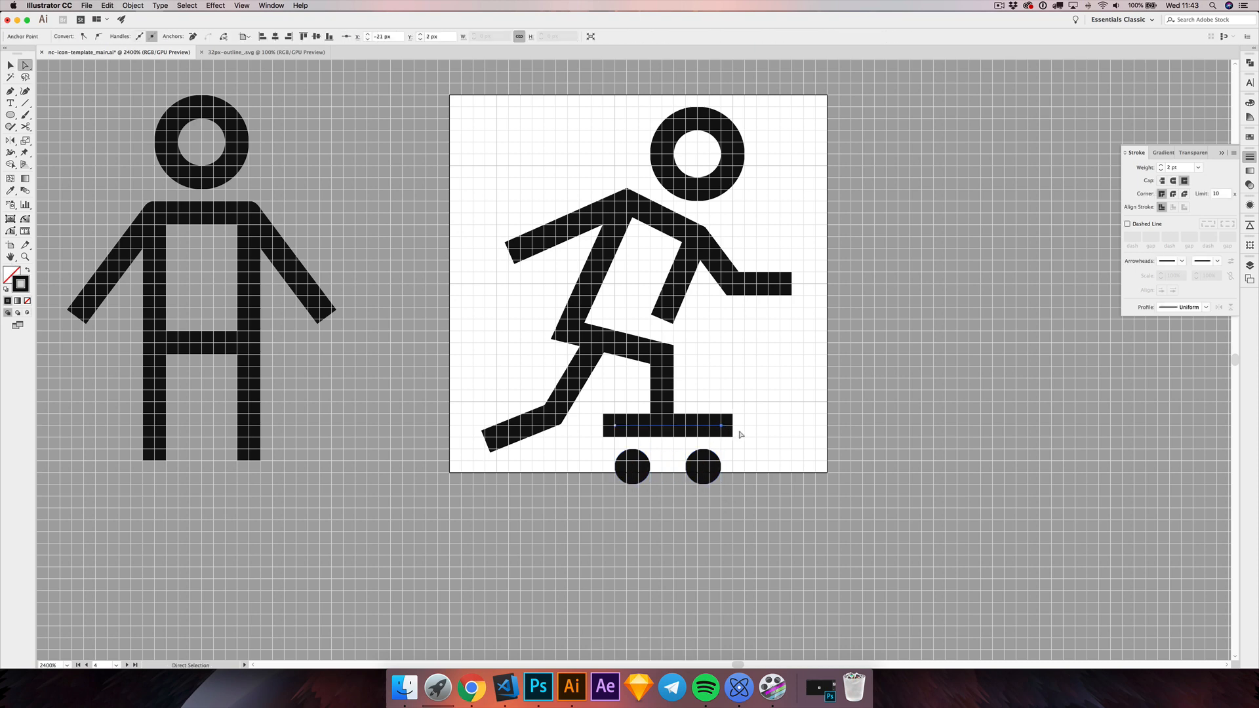
{"action": "key", "text": "Right"}
{"action": "left_click", "coordinate": [6, 66]}
{"action": "left_click", "coordinate": [705, 488]}
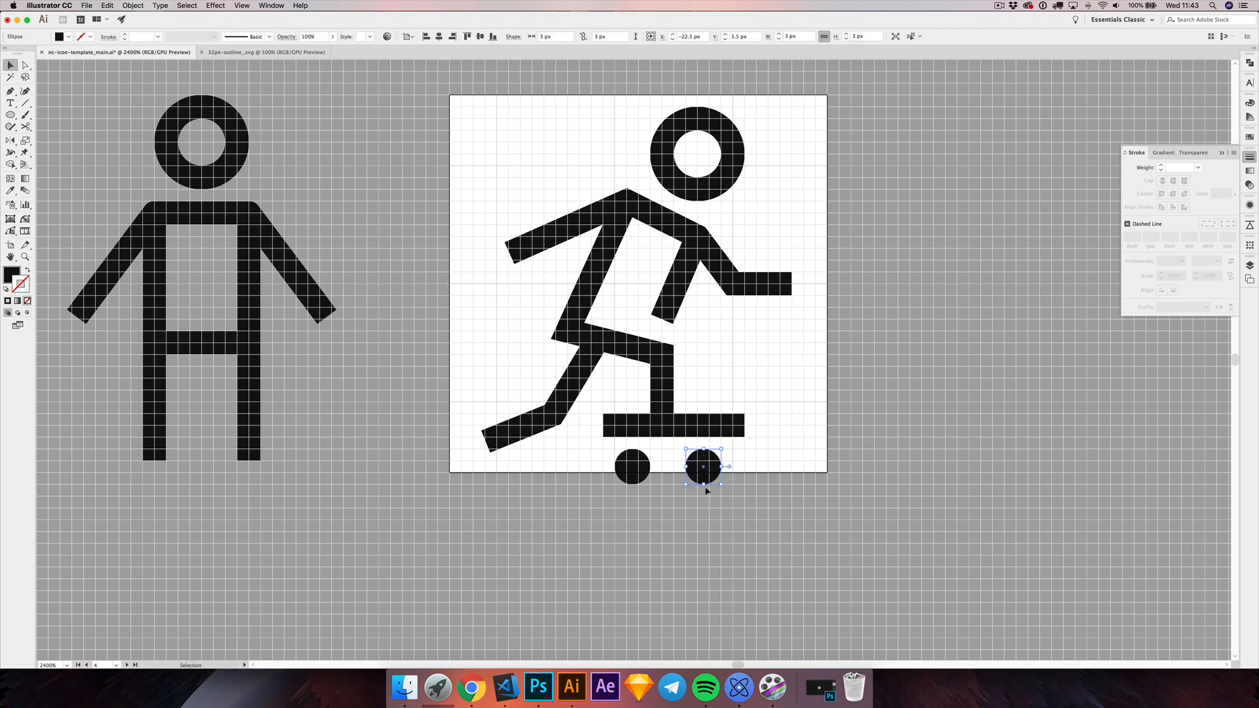
{"action": "key", "text": "Right"}
Step: Select the deck together with both wheels and raise them 1 px so the wheels sit inside the artboard
{"action": "left_click_drag", "start_coordinate": [600, 406], "coordinate": [644, 505]}
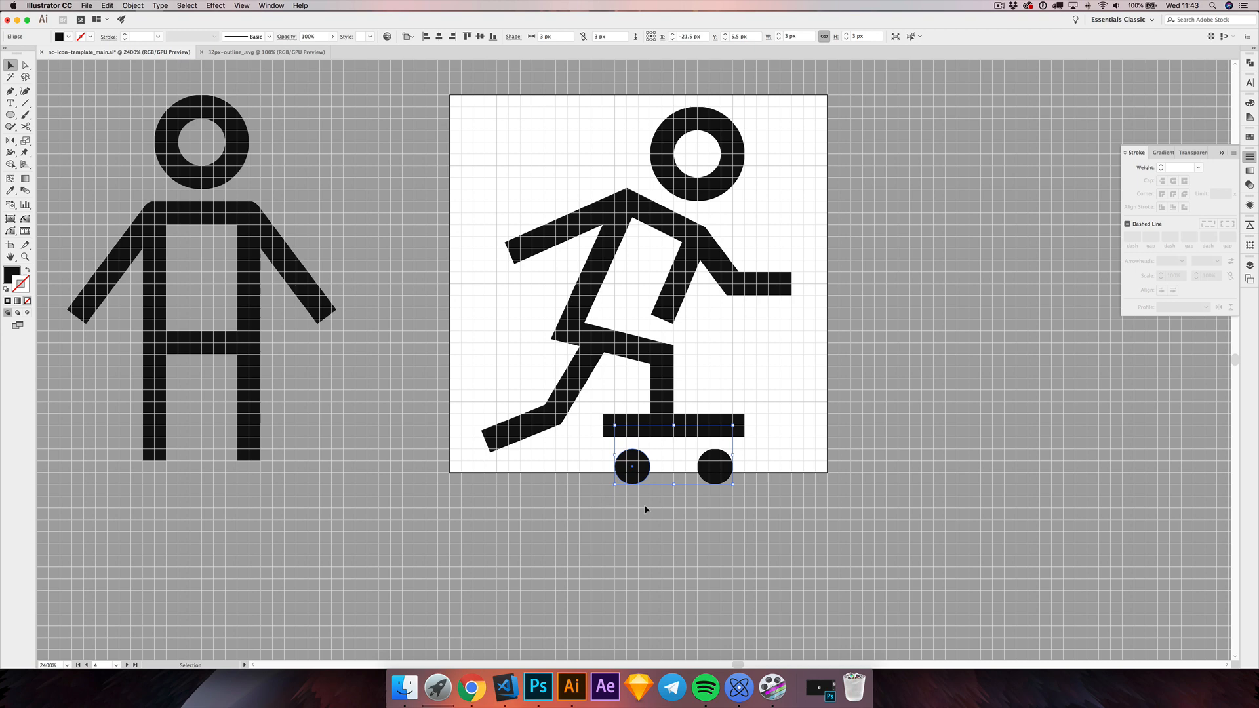
{"action": "left_click", "coordinate": [716, 402]}
{"action": "left_click_drag", "start_coordinate": [602, 411], "coordinate": [625, 467]}
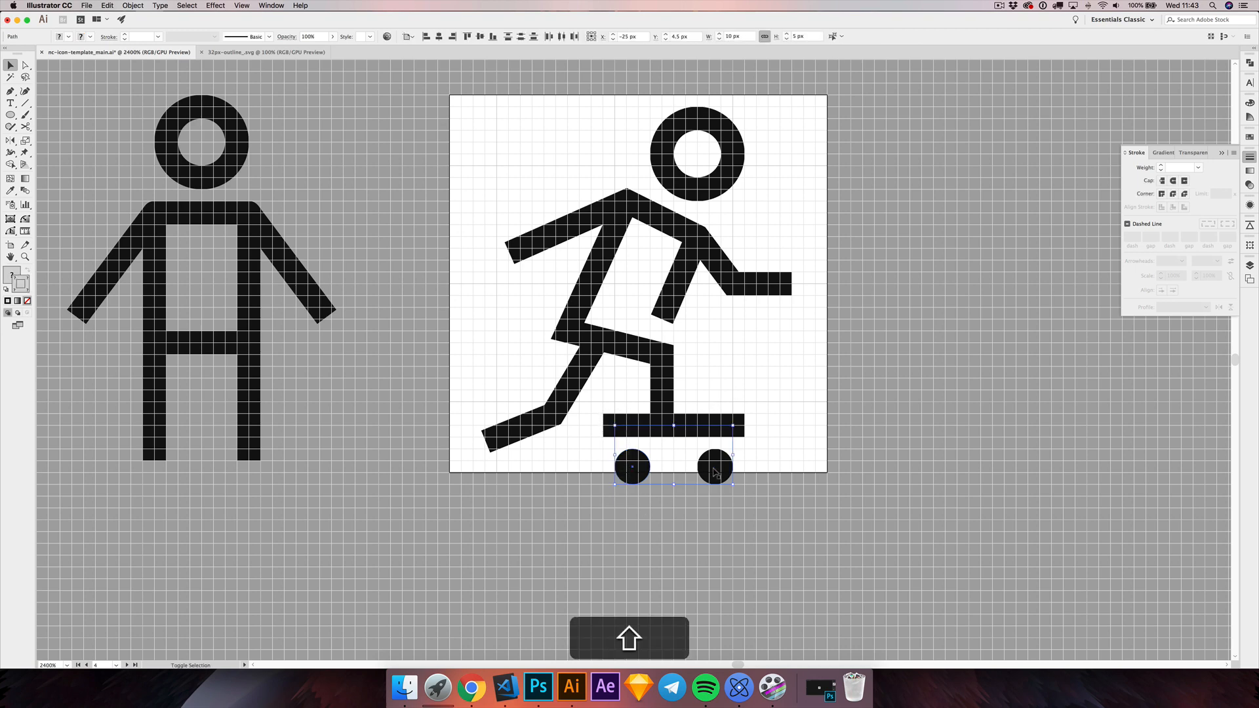
{"action": "key", "text": "shift+Up"}
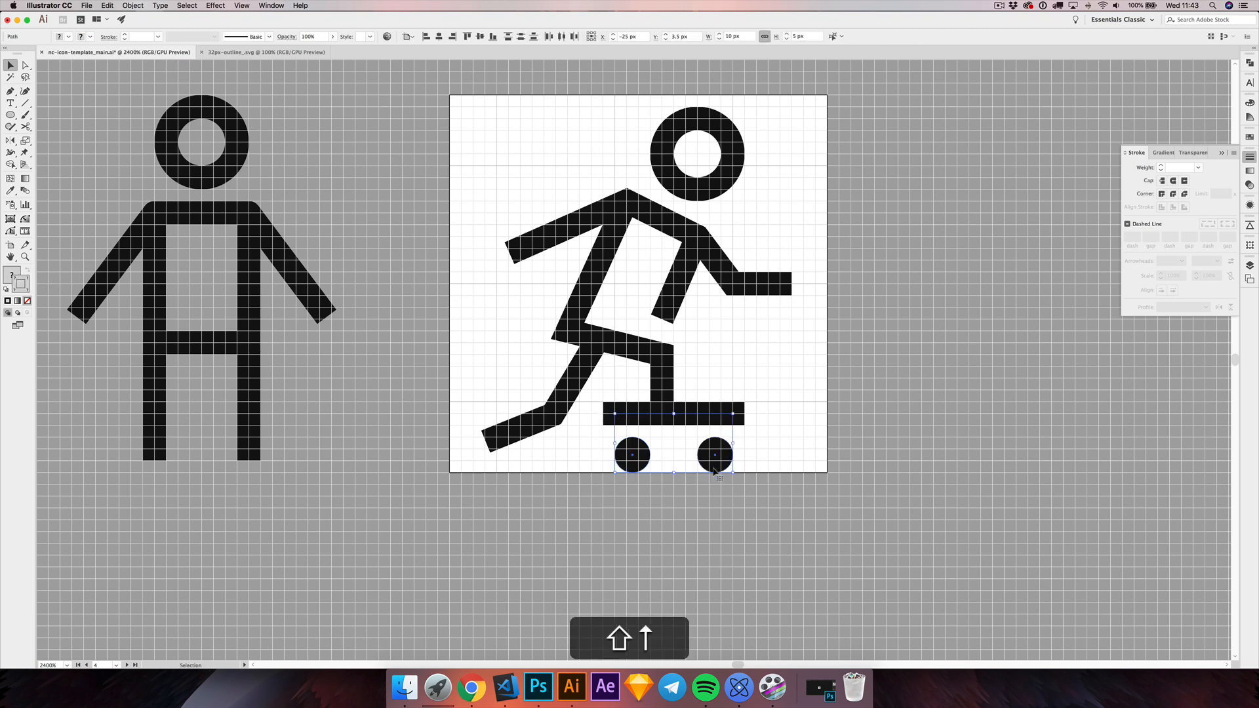
Step: Move the figure's shoulder point 1 px right
{"action": "left_click", "coordinate": [721, 404]}
{"action": "scroll", "coordinate": [728, 352], "scroll_direction": "up", "scroll_amount": 1}
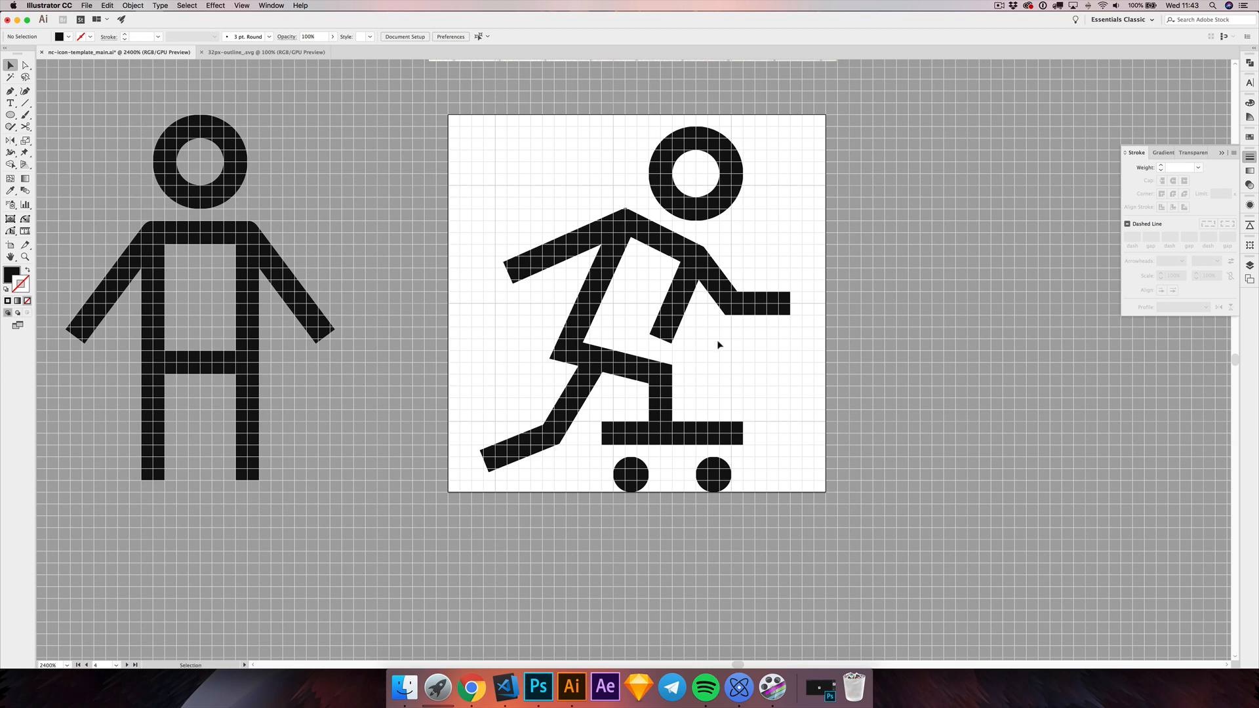
{"action": "key", "text": "a"}
{"action": "left_click", "coordinate": [626, 221]}
{"action": "left_click_drag", "start_coordinate": [634, 223], "coordinate": [637, 230]}
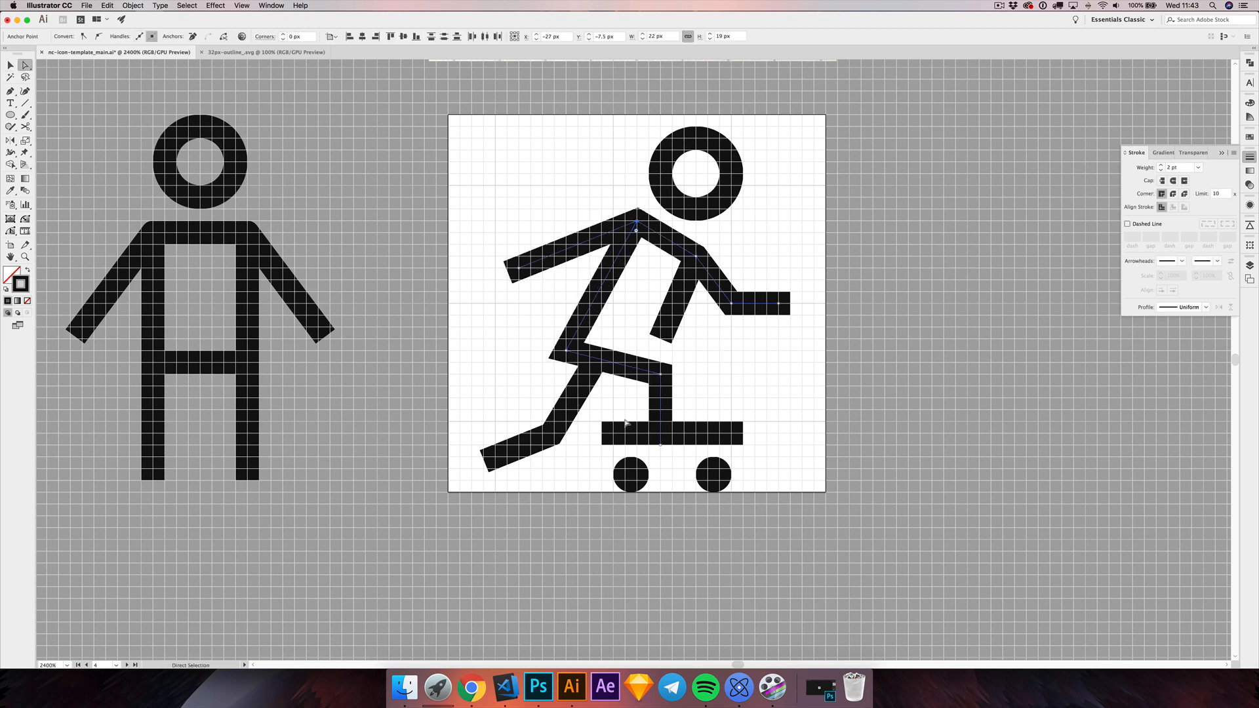
Step: Raise the front leg's hip, knee and foot points 1 px, moving the hip 2 px and the knee 1 px right
{"action": "left_click", "coordinate": [663, 438]}
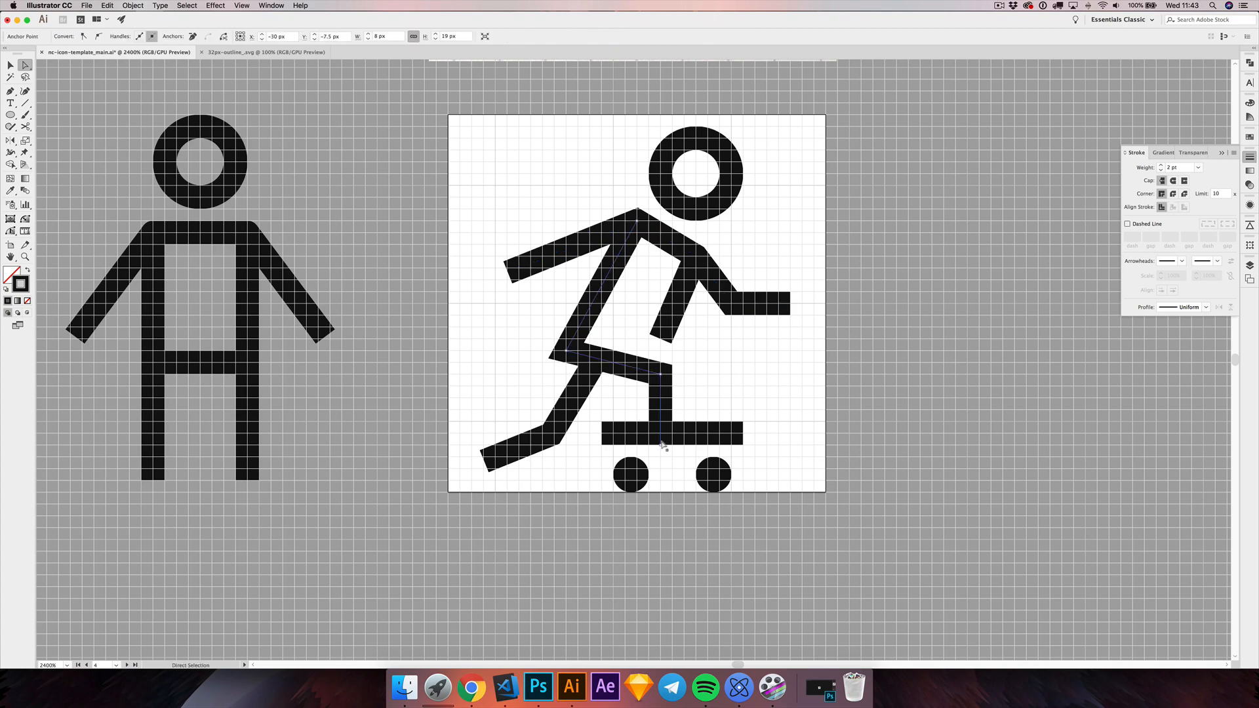
{"action": "left_click", "coordinate": [661, 445]}
{"action": "left_click", "coordinate": [703, 368]}
{"action": "left_click_drag", "start_coordinate": [709, 365], "coordinate": [714, 384]}
{"action": "left_click_drag", "start_coordinate": [571, 372], "coordinate": [582, 358]}
{"action": "left_click_drag", "start_coordinate": [664, 394], "coordinate": [665, 381]}
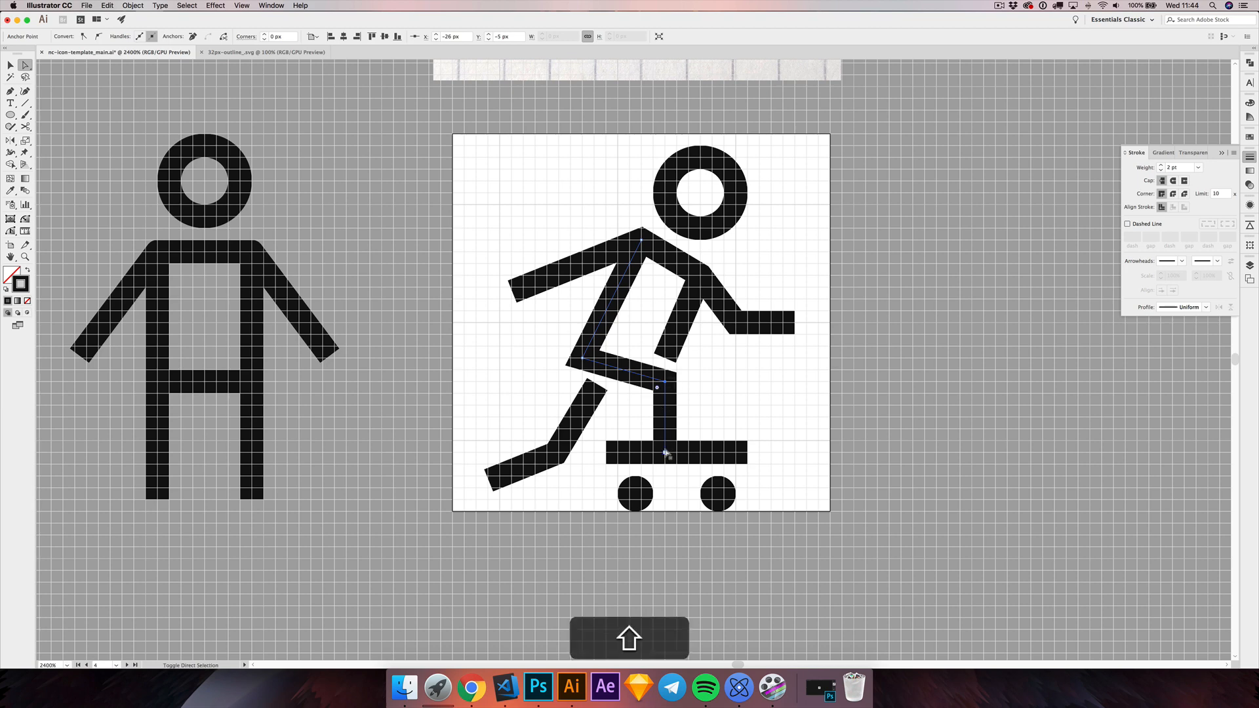
{"action": "key", "text": "shift+Right"}
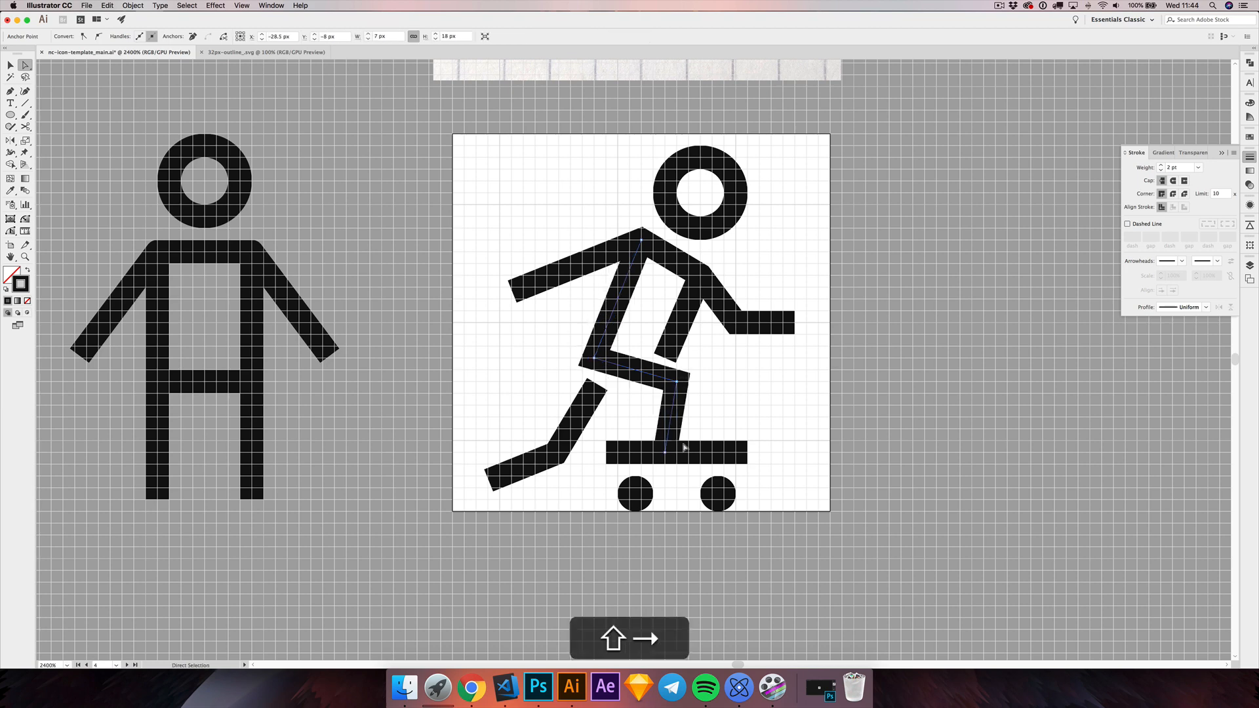
{"action": "left_click", "coordinate": [715, 403]}
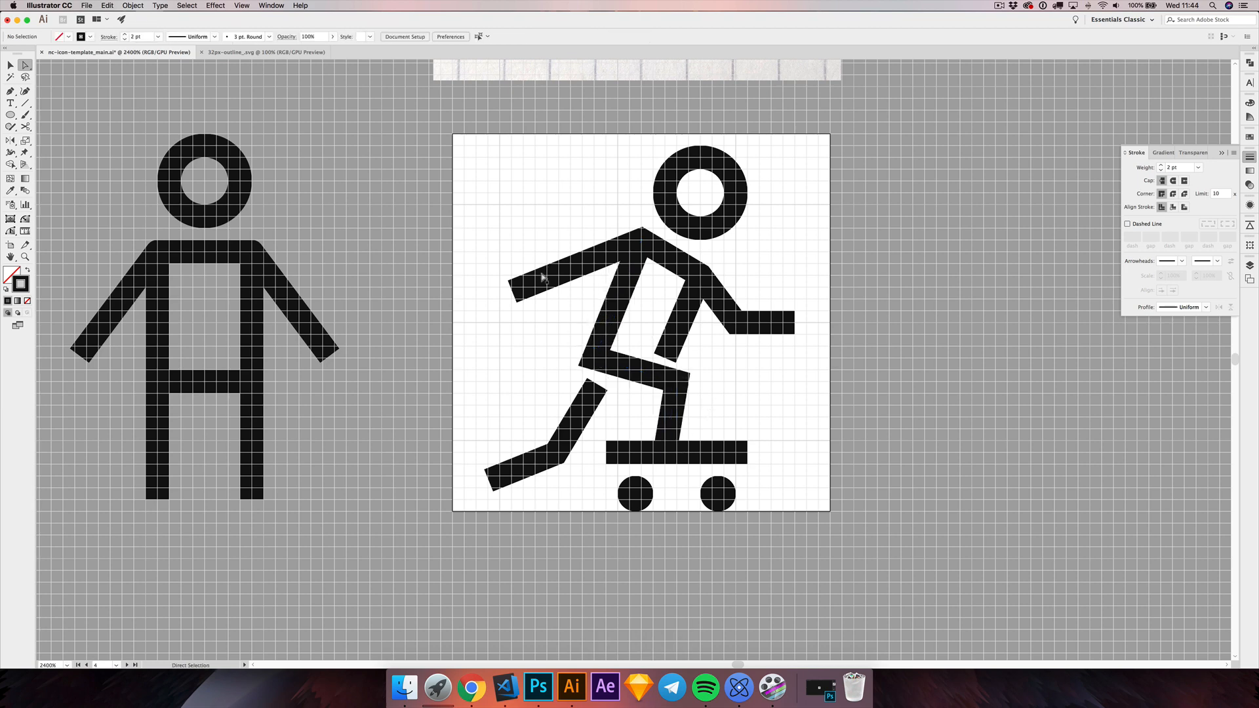
Step: Add an anchor point to the rear arm and raise it level with the shoulder to form a bent elbow
{"action": "scroll", "coordinate": [567, 244], "scroll_direction": "down", "scroll_amount": 2}
{"action": "scroll", "coordinate": [580, 308], "scroll_direction": "up", "scroll_amount": 5}
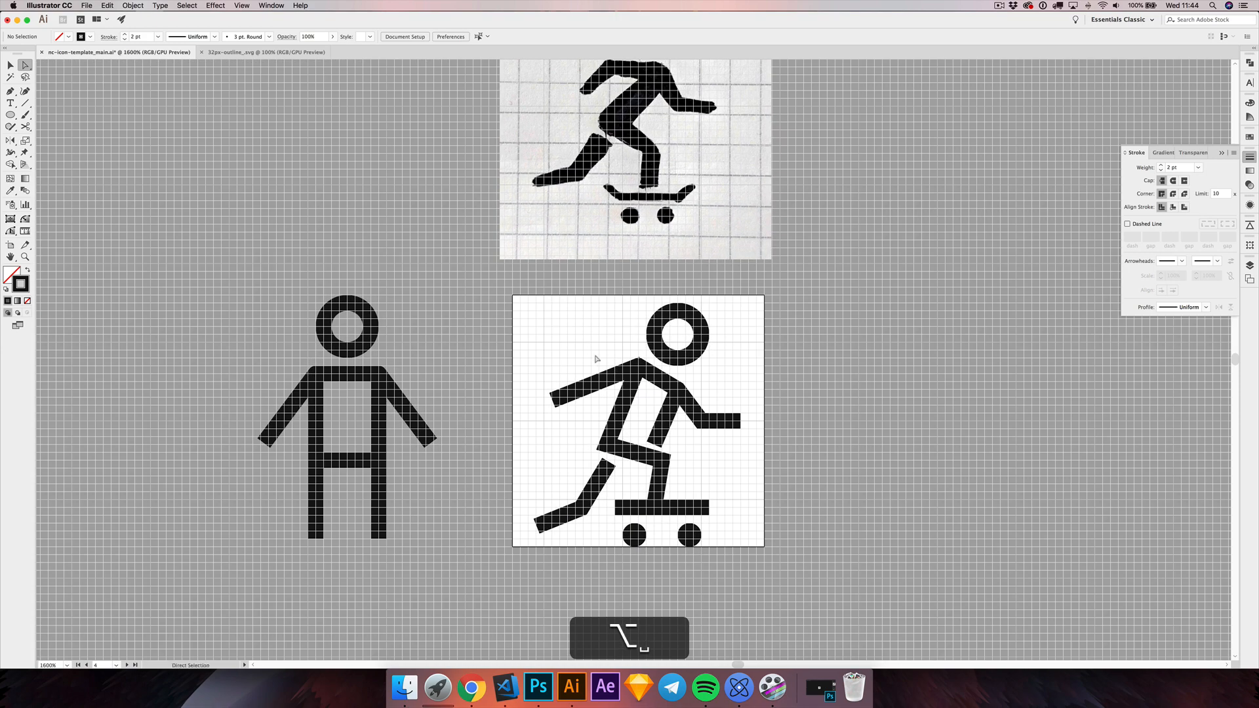
{"action": "left_click", "coordinate": [603, 385]}
{"action": "key", "text": "p"}
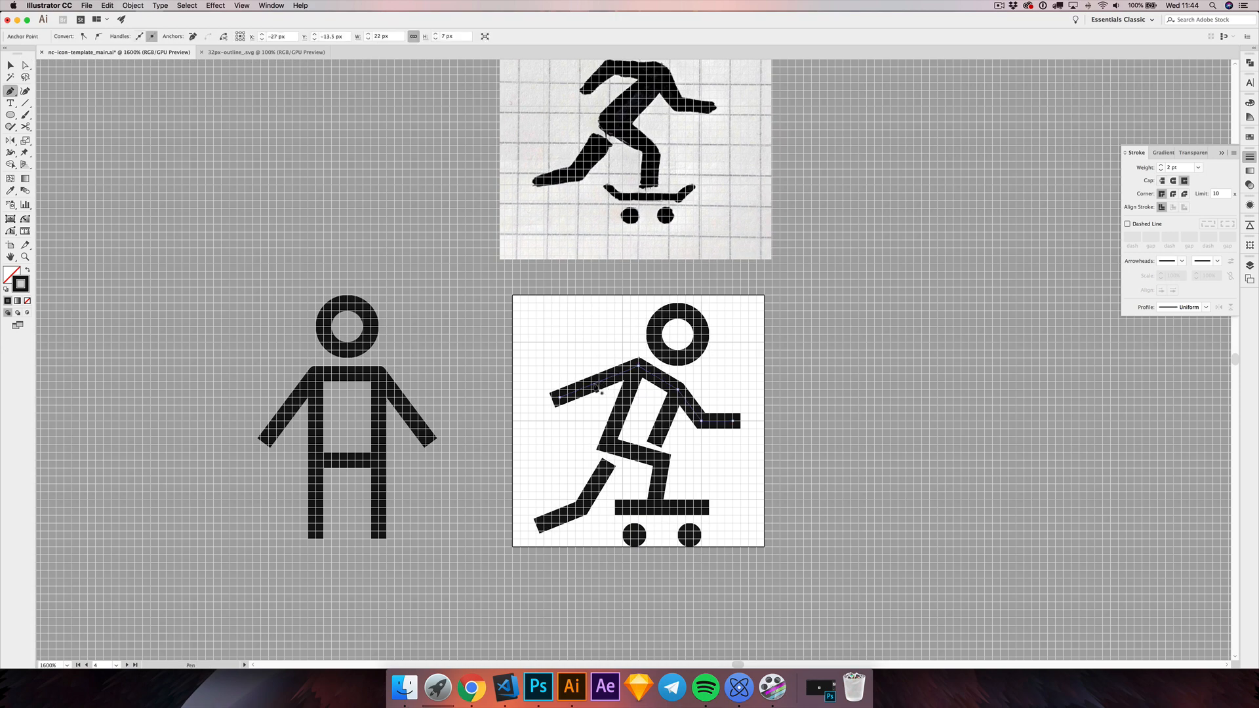
{"action": "left_click", "coordinate": [586, 387]}
{"action": "key", "text": "a"}
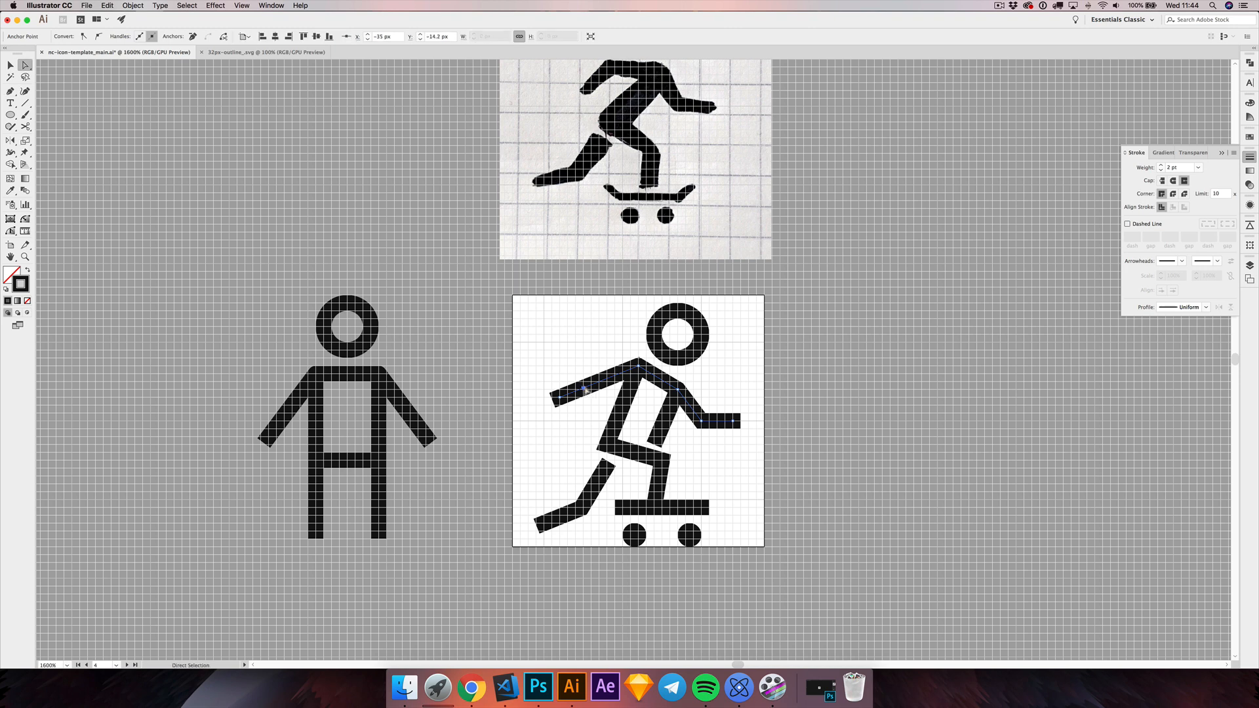
{"action": "mouse_move", "coordinate": [587, 387]}
{"action": "left_mouse_down"}
{"action": "mouse_move", "coordinate": [591, 366]}
{"action": "mouse_move", "coordinate": [565, 355]}
{"action": "mouse_move", "coordinate": [595, 379]}
{"action": "left_mouse_up"}
{"action": "left_click", "coordinate": [553, 355]}
{"action": "key", "text": "alt+space"}
{"action": "scroll", "coordinate": [620, 391], "scroll_direction": "up", "scroll_amount": 2}
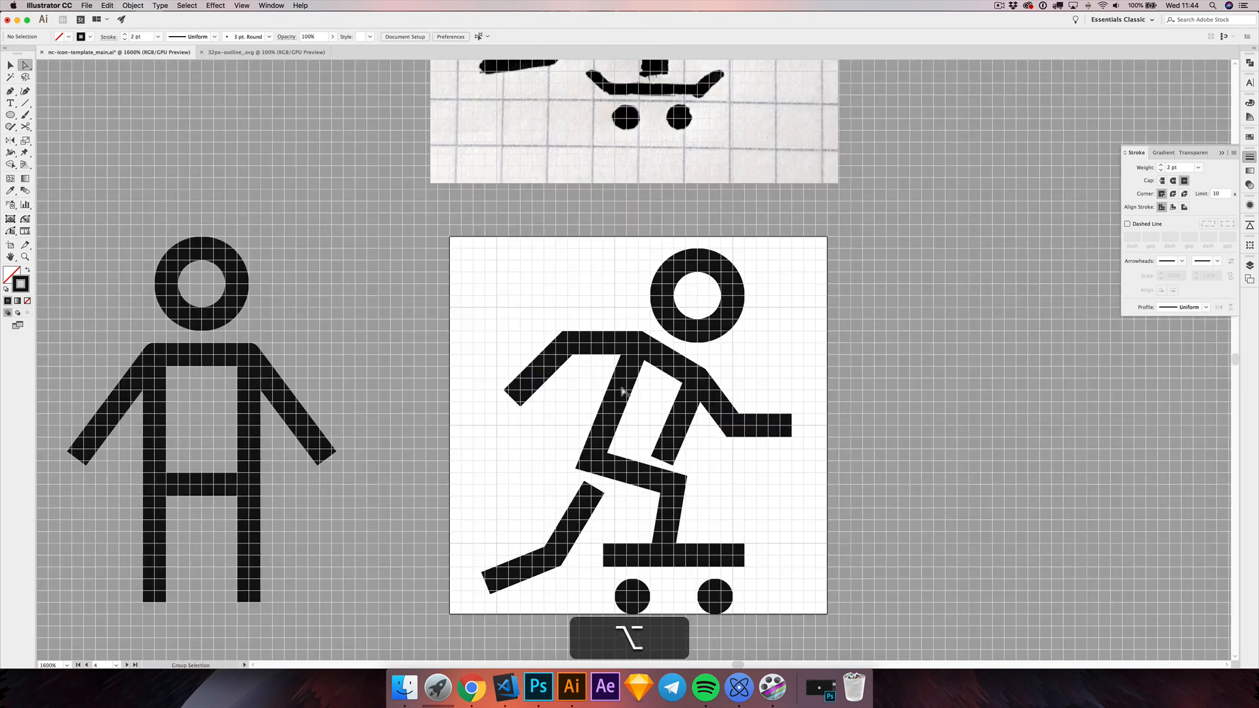
Step: Move the rear arm's hand point 1 px right and 1 px up, and its elbow 1 px right
{"action": "left_click_drag", "start_coordinate": [528, 392], "coordinate": [539, 380]}
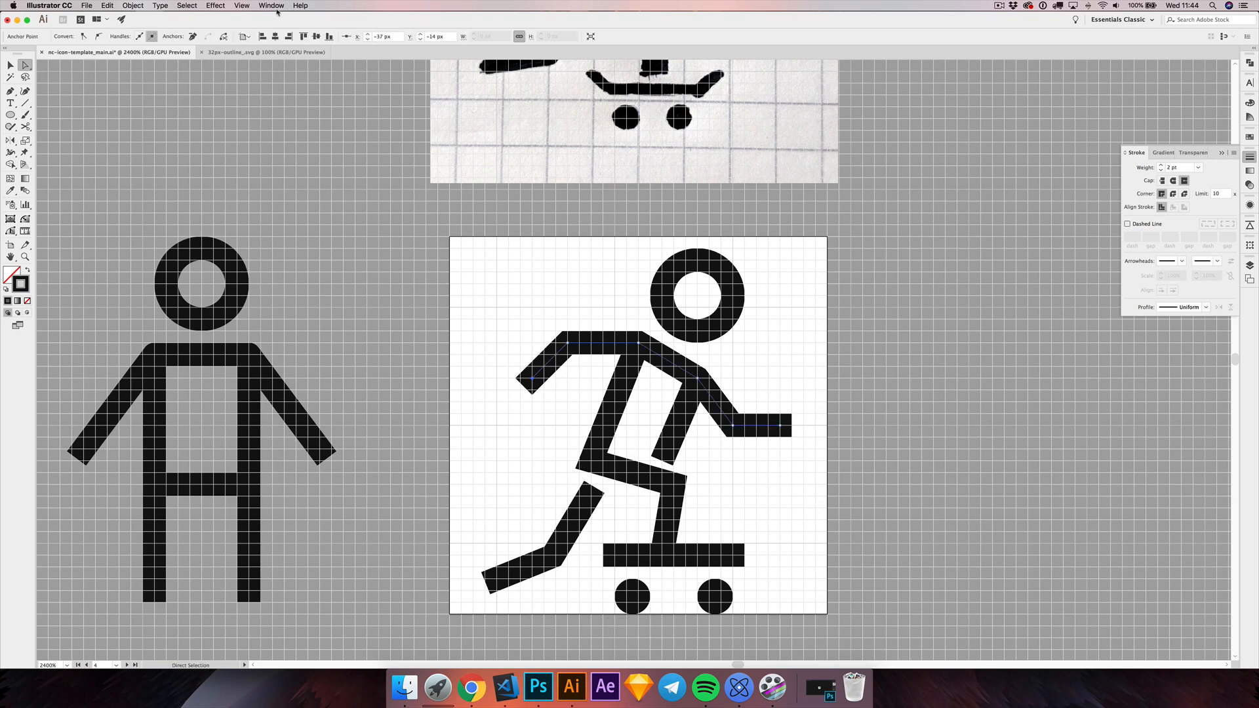
{"action": "left_click", "coordinate": [242, 5]}
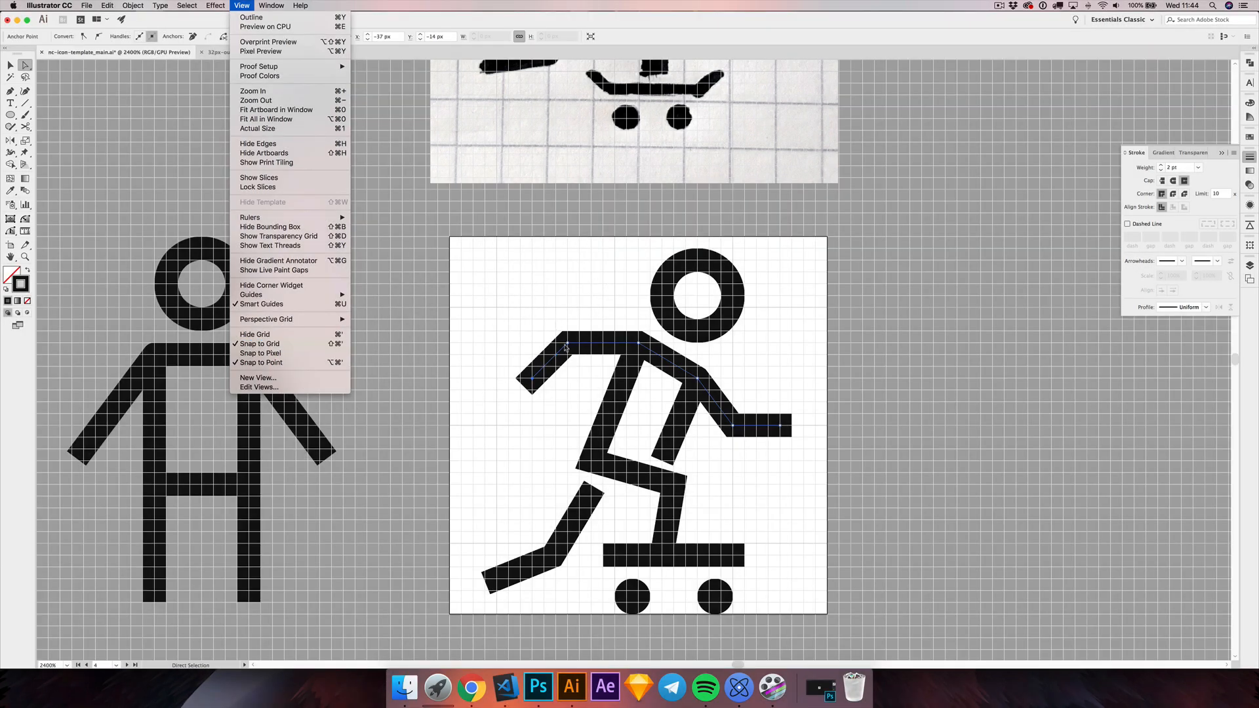
{"action": "left_click", "coordinate": [568, 346]}
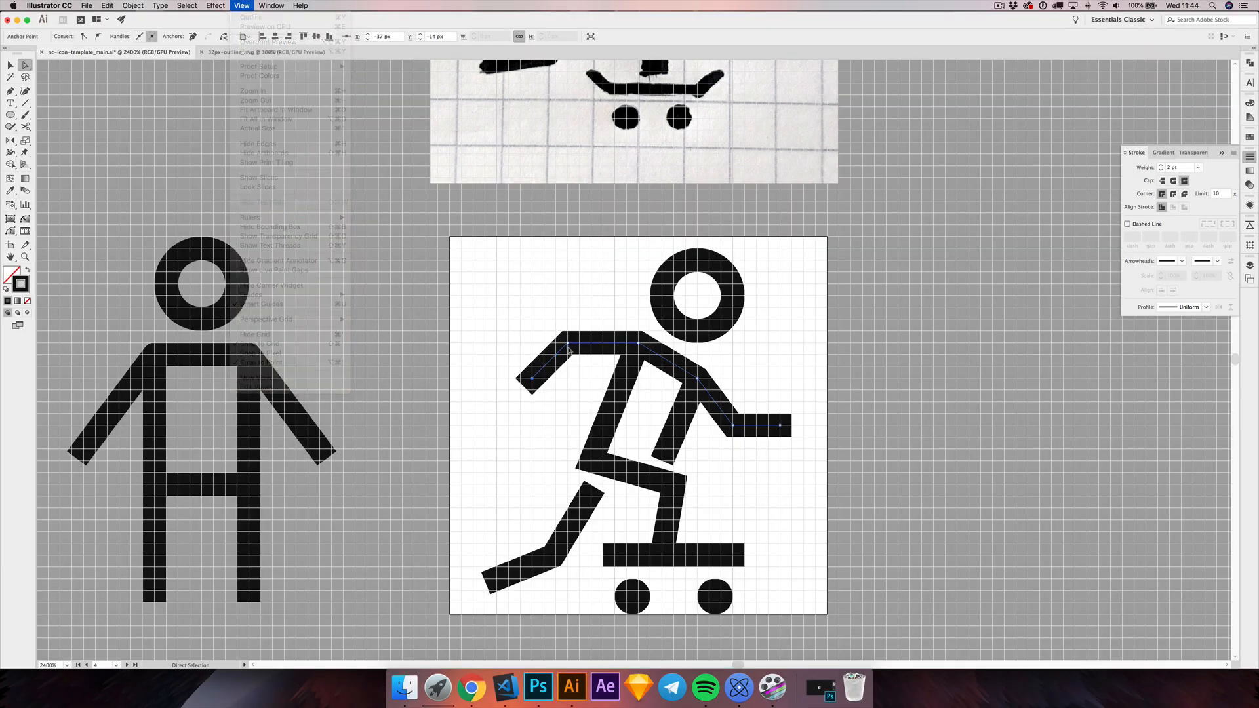
{"action": "left_click_drag", "start_coordinate": [567, 344], "coordinate": [579, 345]}
{"action": "left_click", "coordinate": [595, 292]}
Step: Move the lower end of the front torso line 1 px right and 1 px up
{"action": "scroll", "coordinate": [595, 290], "scroll_direction": "down", "scroll_amount": 3}
{"action": "scroll", "coordinate": [595, 289], "scroll_direction": "right", "scroll_amount": 3}
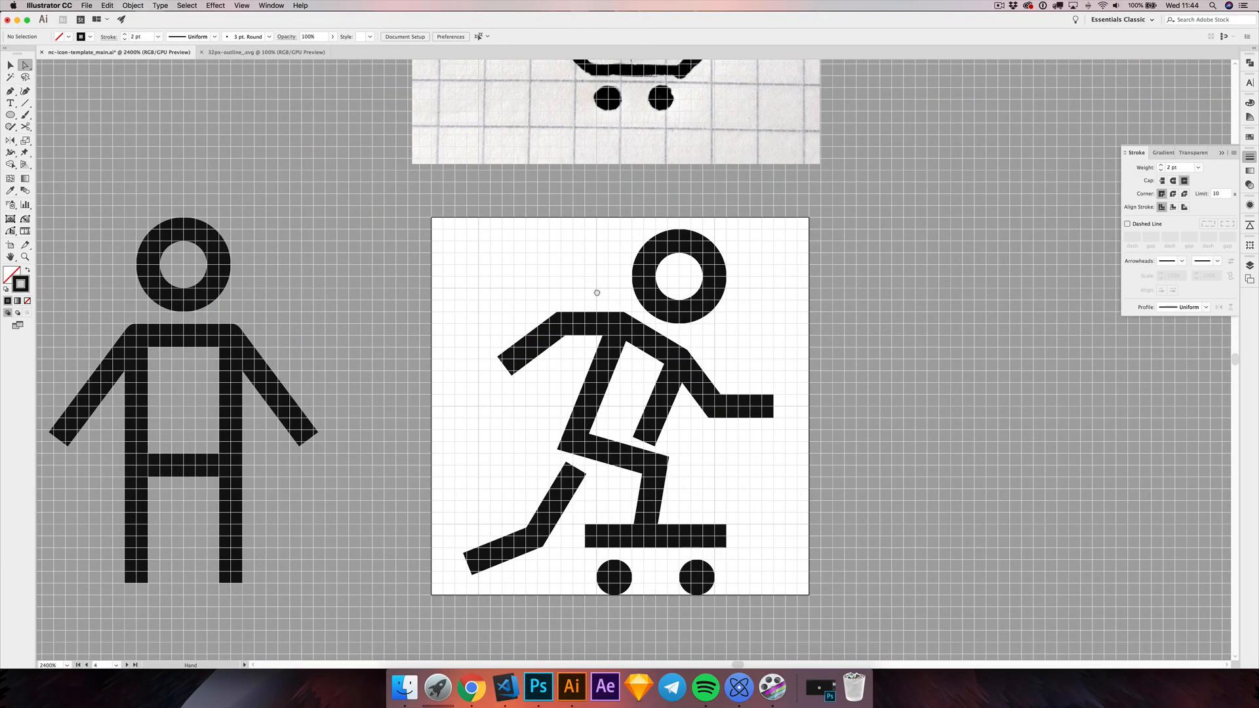
{"action": "left_click", "coordinate": [642, 424]}
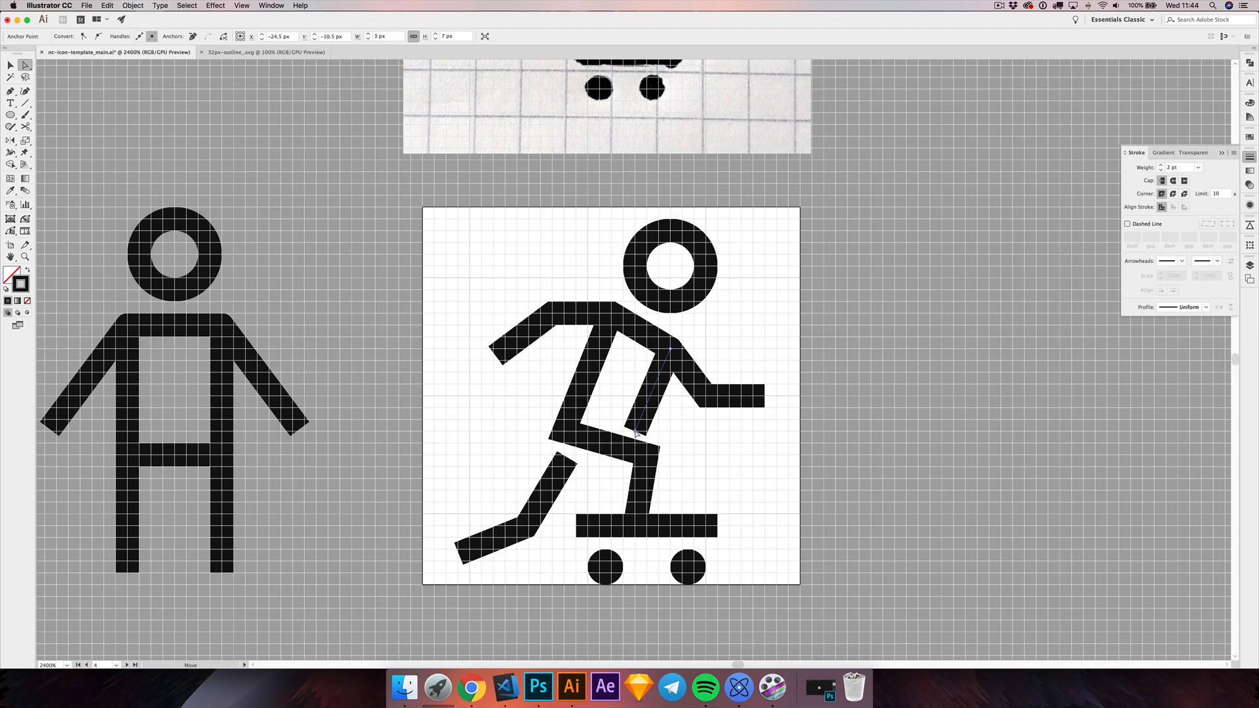
{"action": "left_click_drag", "start_coordinate": [642, 423], "coordinate": [676, 415]}
{"action": "left_click", "coordinate": [670, 427]}
{"action": "key", "text": "space"}
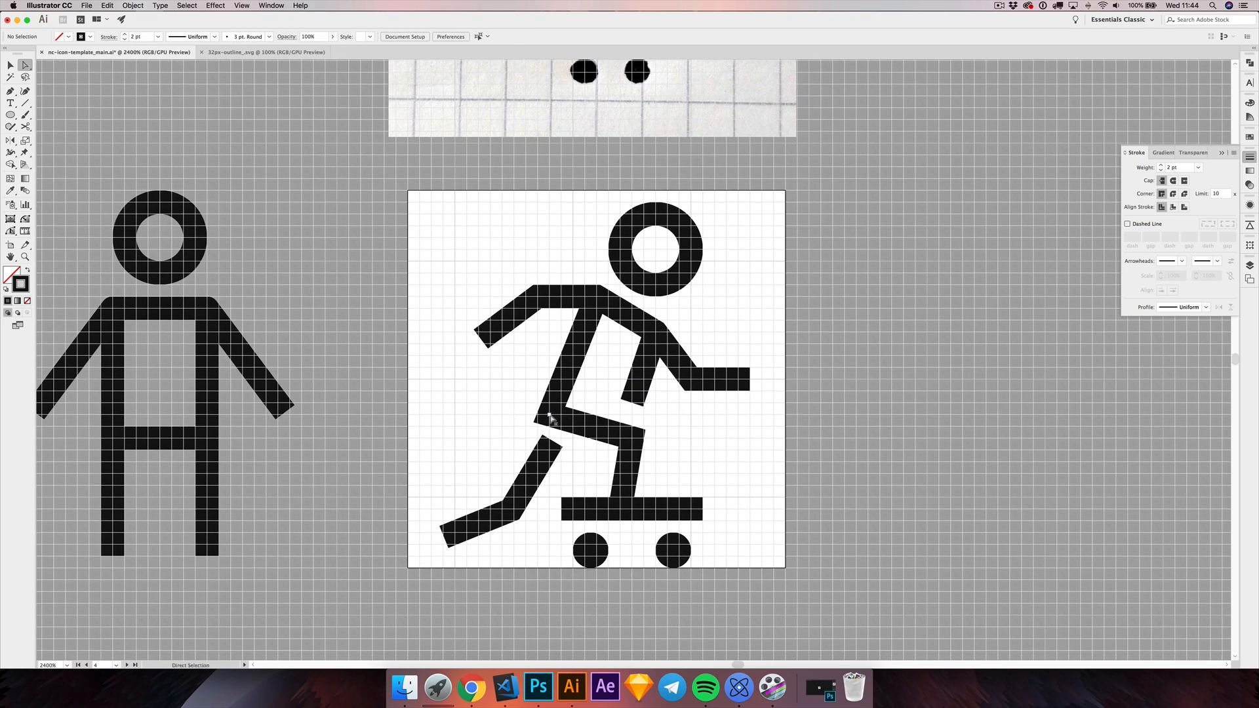
Step: Move the hip point 1 px left and raise the lower end of the front torso line 1 px
{"action": "left_click_drag", "start_coordinate": [549, 417], "coordinate": [534, 416]}
{"action": "scroll", "coordinate": [525, 423], "scroll_direction": "down", "scroll_amount": 1}
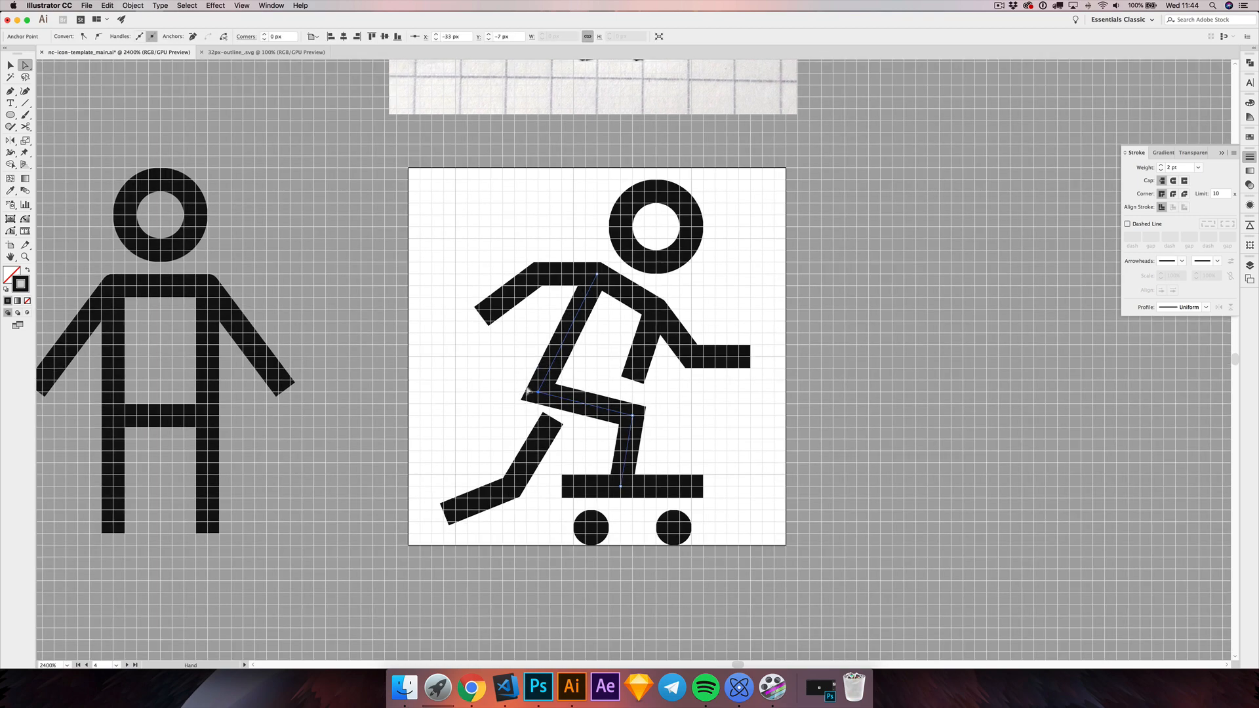
{"action": "left_click", "coordinate": [610, 381]}
{"action": "left_click_drag", "start_coordinate": [633, 380], "coordinate": [632, 368]}
{"action": "left_click", "coordinate": [635, 390]}
Step: Move the front foot point 1 px right to make the lower leg vertical
{"action": "scroll", "coordinate": [634, 392], "scroll_direction": "right", "scroll_amount": 1}
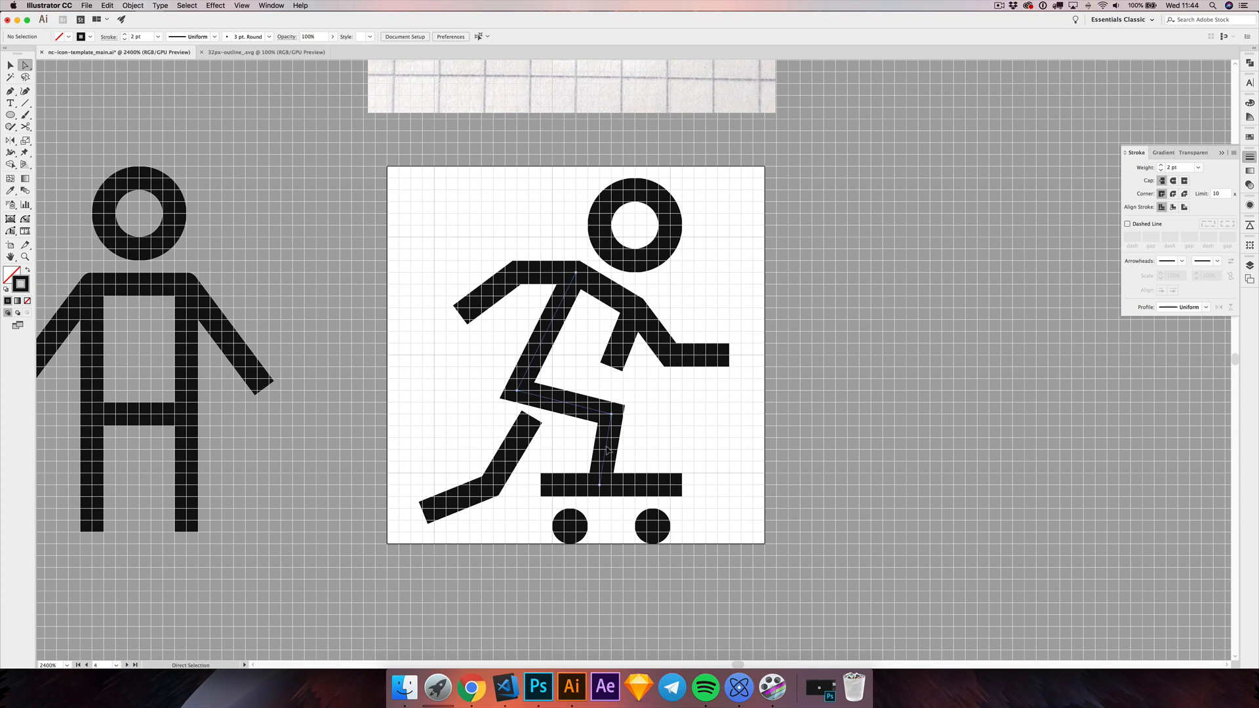
{"action": "left_click_drag", "start_coordinate": [599, 485], "coordinate": [611, 485]}
{"action": "left_click", "coordinate": [639, 442]}
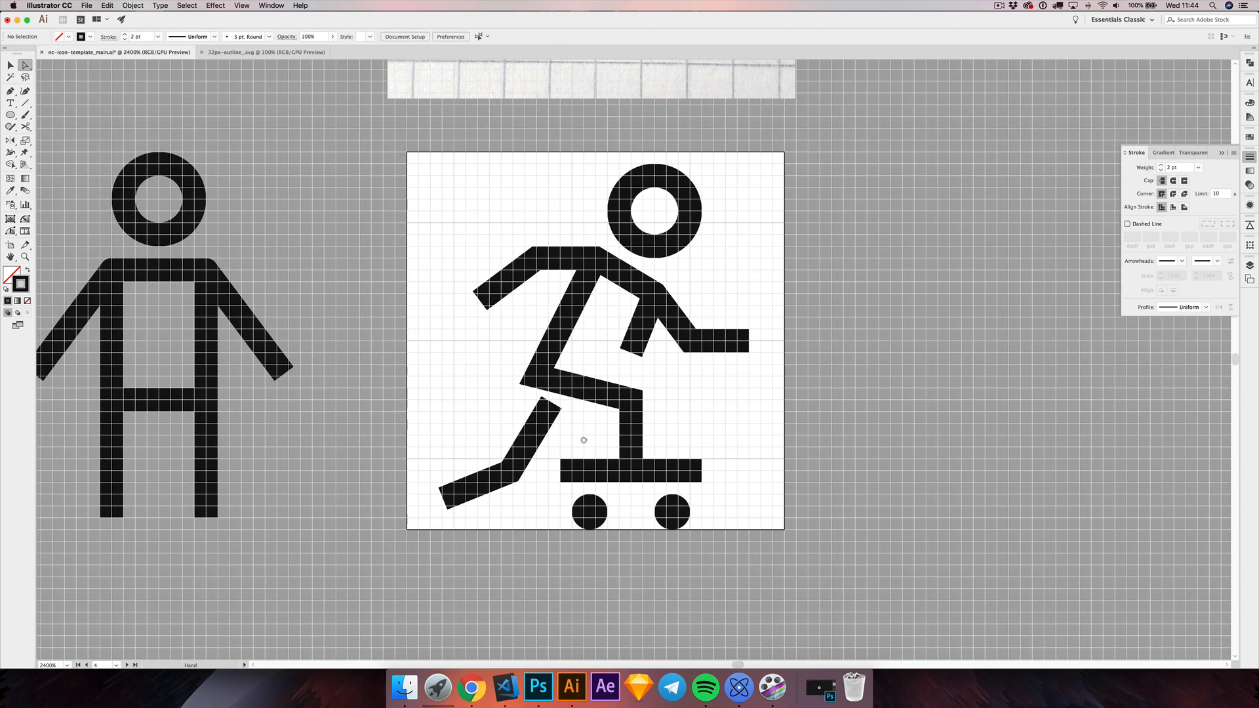
Step: Move the rear knee about 1 px right and 1 px up onto the grid, and the rear foot 2 px right and 1 px up
{"action": "scroll", "coordinate": [584, 436], "scroll_direction": "left", "scroll_amount": 1}
{"action": "scroll", "coordinate": [583, 436], "scroll_direction": "down", "scroll_amount": 1}
{"action": "scroll", "coordinate": [582, 369], "scroll_direction": "up", "scroll_amount": 1}
{"action": "scroll", "coordinate": [582, 369], "scroll_direction": "left", "scroll_amount": 1}
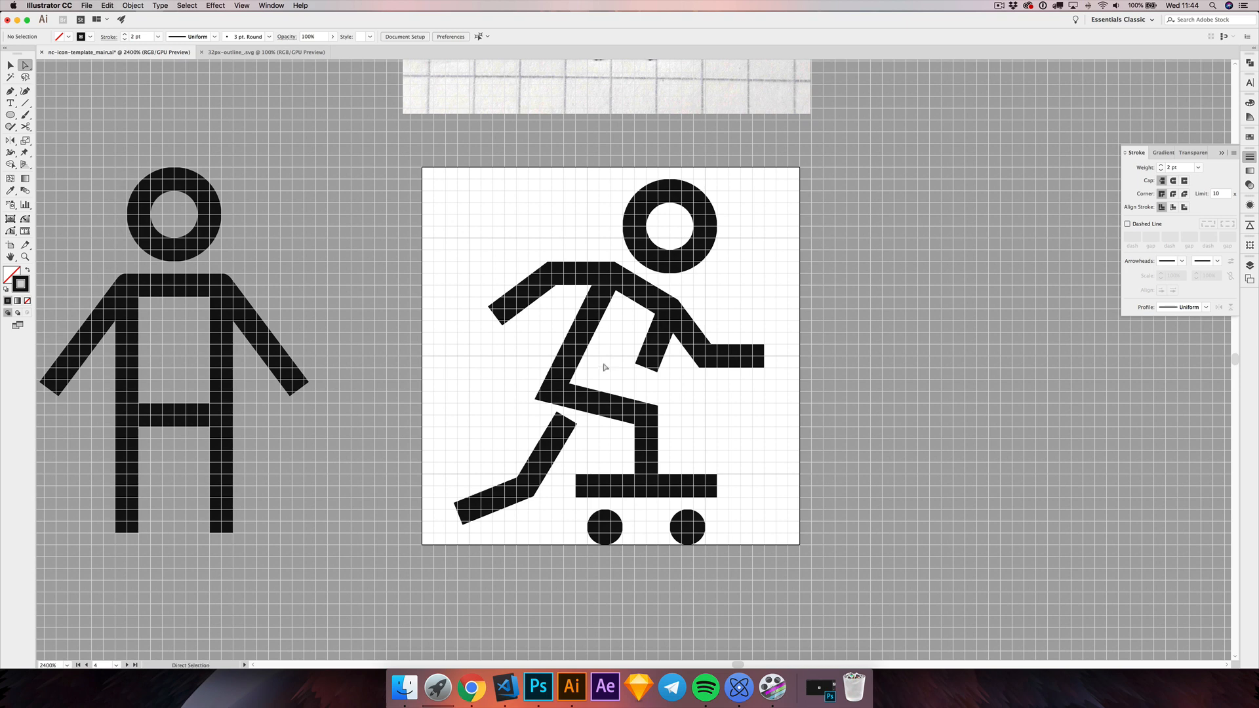
{"action": "left_click", "coordinate": [527, 489]}
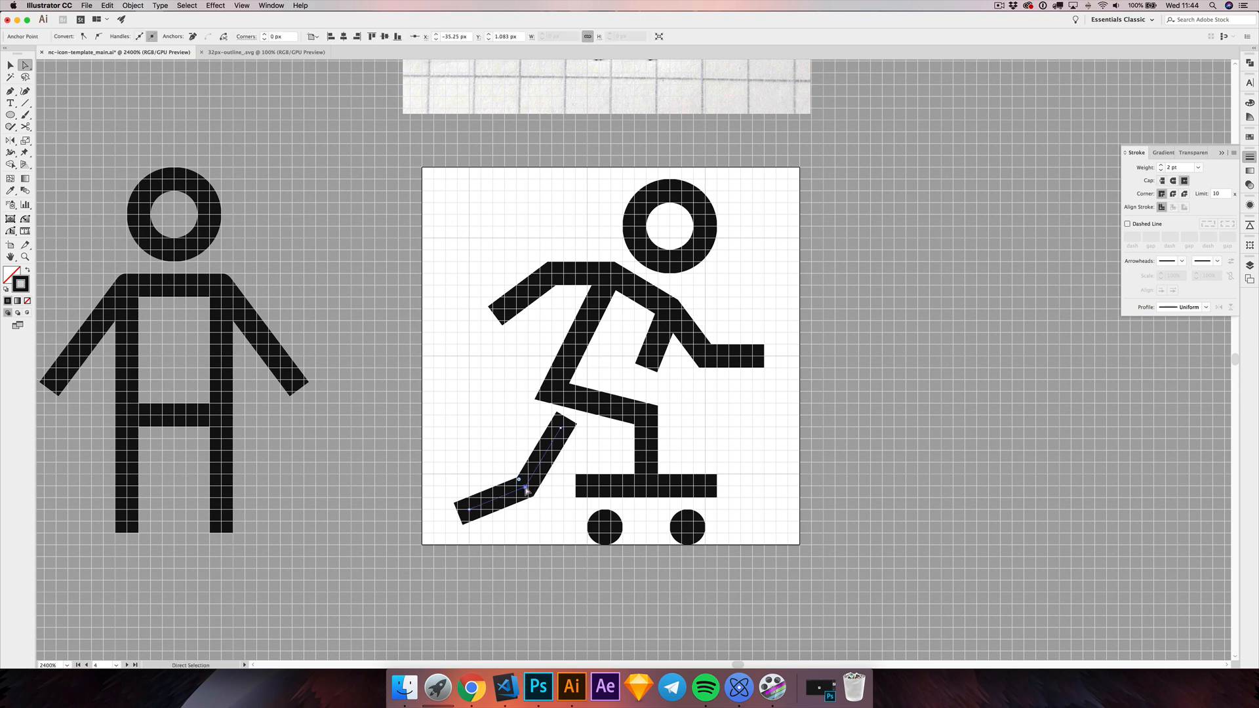
{"action": "left_click_drag", "start_coordinate": [527, 489], "coordinate": [542, 477]}
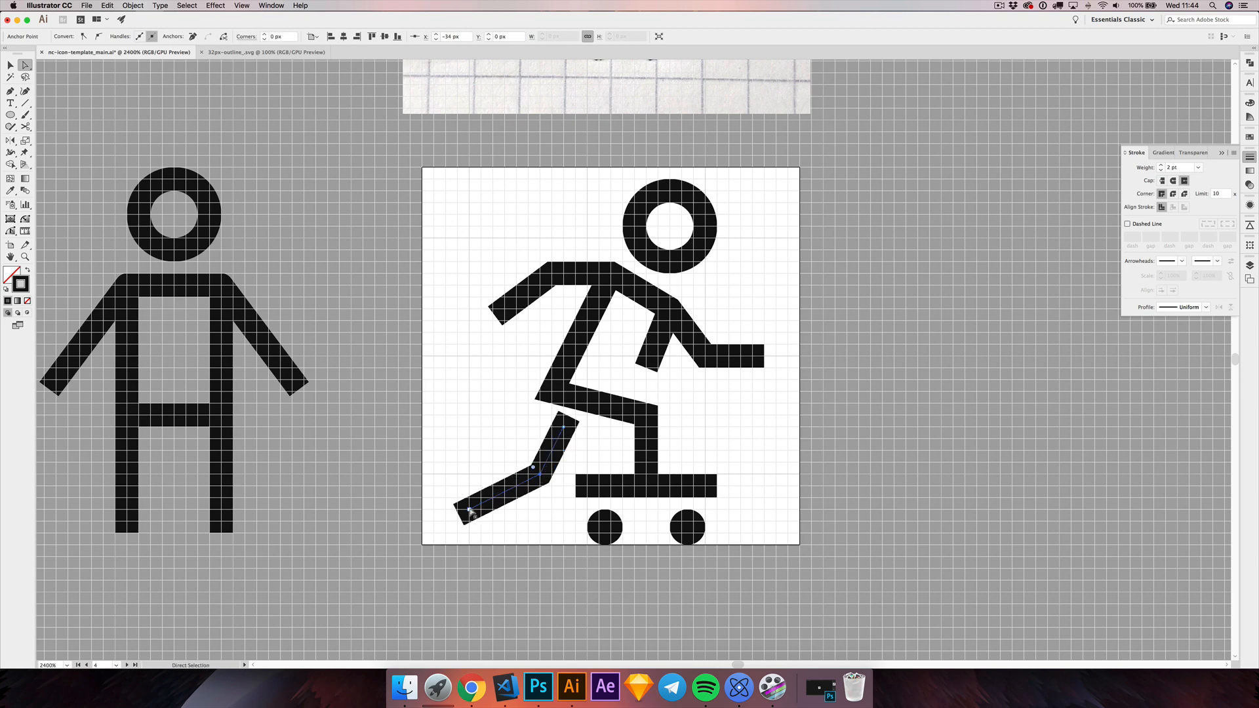
{"action": "left_click_drag", "start_coordinate": [470, 510], "coordinate": [475, 444]}
{"action": "left_click", "coordinate": [493, 483]}
{"action": "key", "text": "space"}
{"action": "left_click", "coordinate": [488, 458]}
{"action": "key", "text": "space"}
{"action": "left_click_drag", "start_coordinate": [496, 372], "coordinate": [484, 380]}
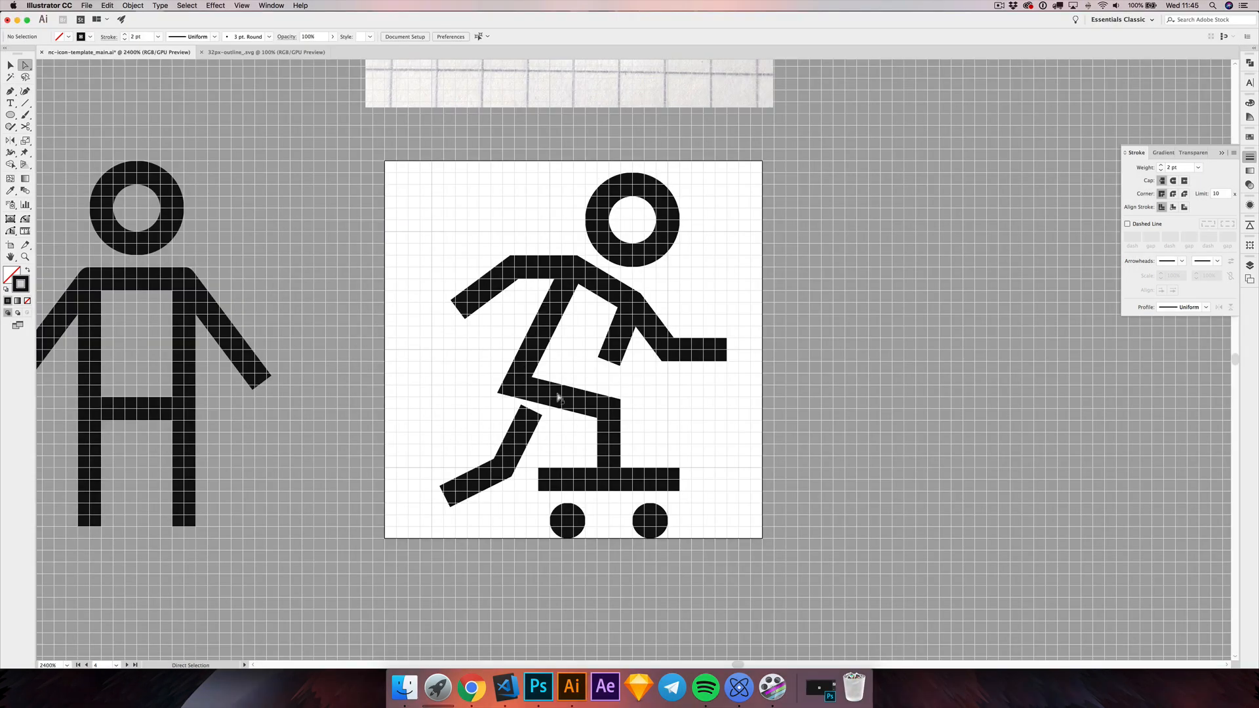
Step: Round the hip corner with a 2 px radius
{"action": "left_click", "coordinate": [523, 396]}
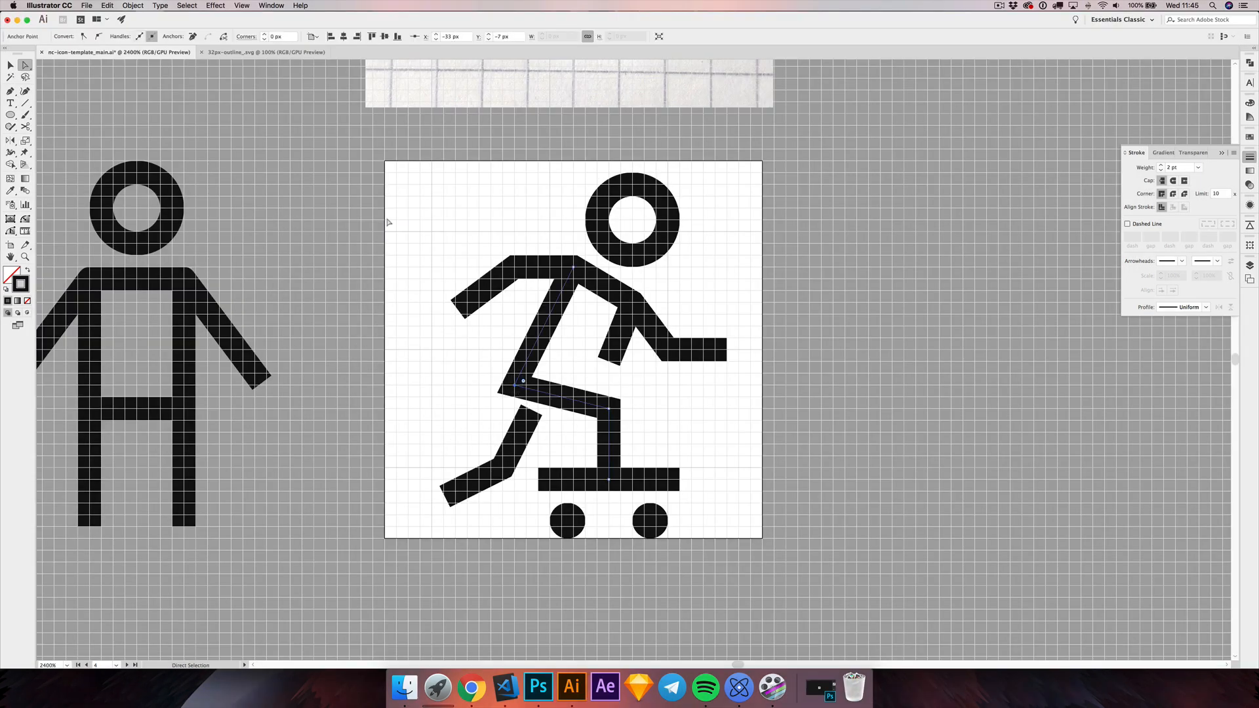
{"action": "left_click", "coordinate": [265, 35]}
{"action": "left_click", "coordinate": [266, 37]}
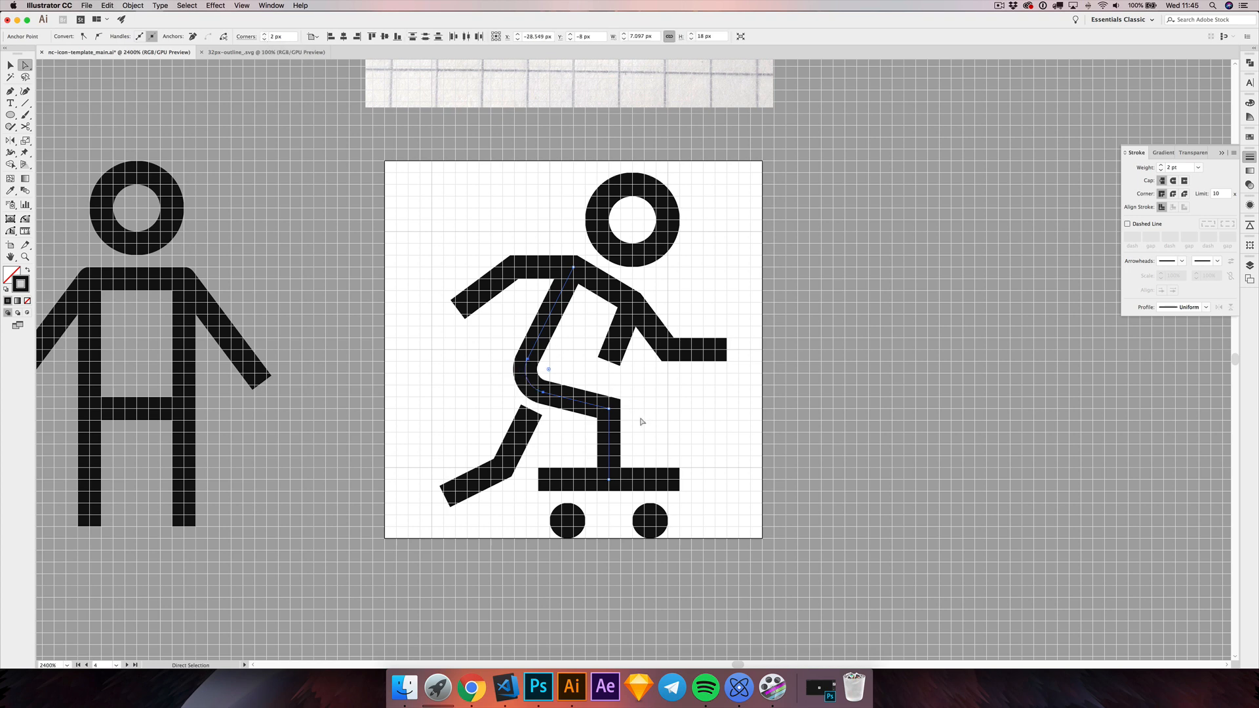
Step: Round both knees and both elbows with a 1 px corner radius, and deselect the figure
{"action": "left_click", "coordinate": [608, 408]}
{"action": "left_click", "coordinate": [501, 467], "text": "shift"}
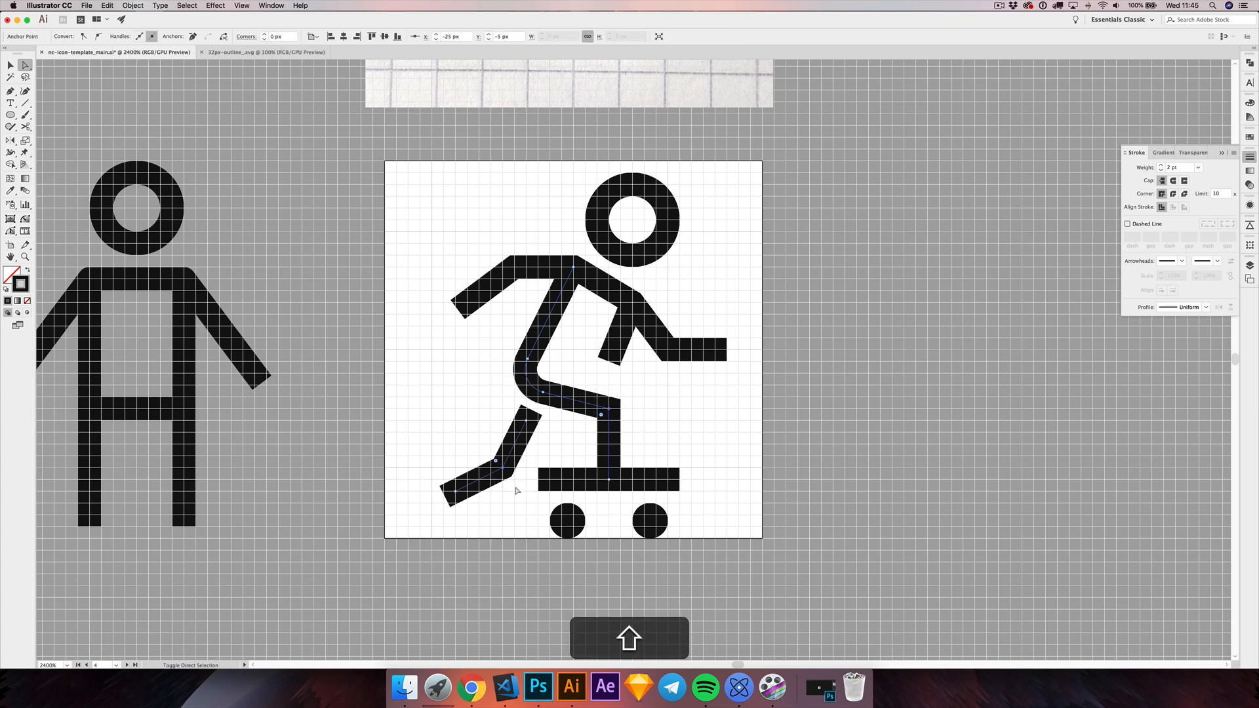
{"action": "left_click", "coordinate": [518, 276], "text": "shift"}
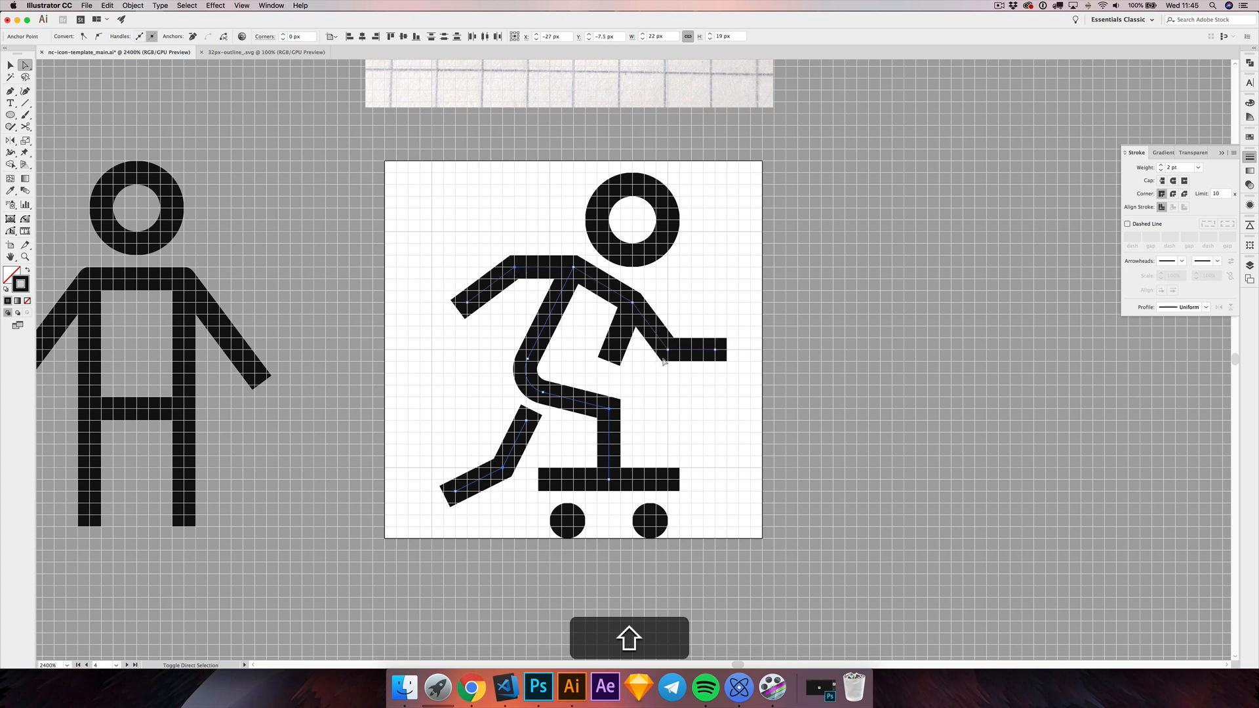
{"action": "left_click", "coordinate": [283, 35]}
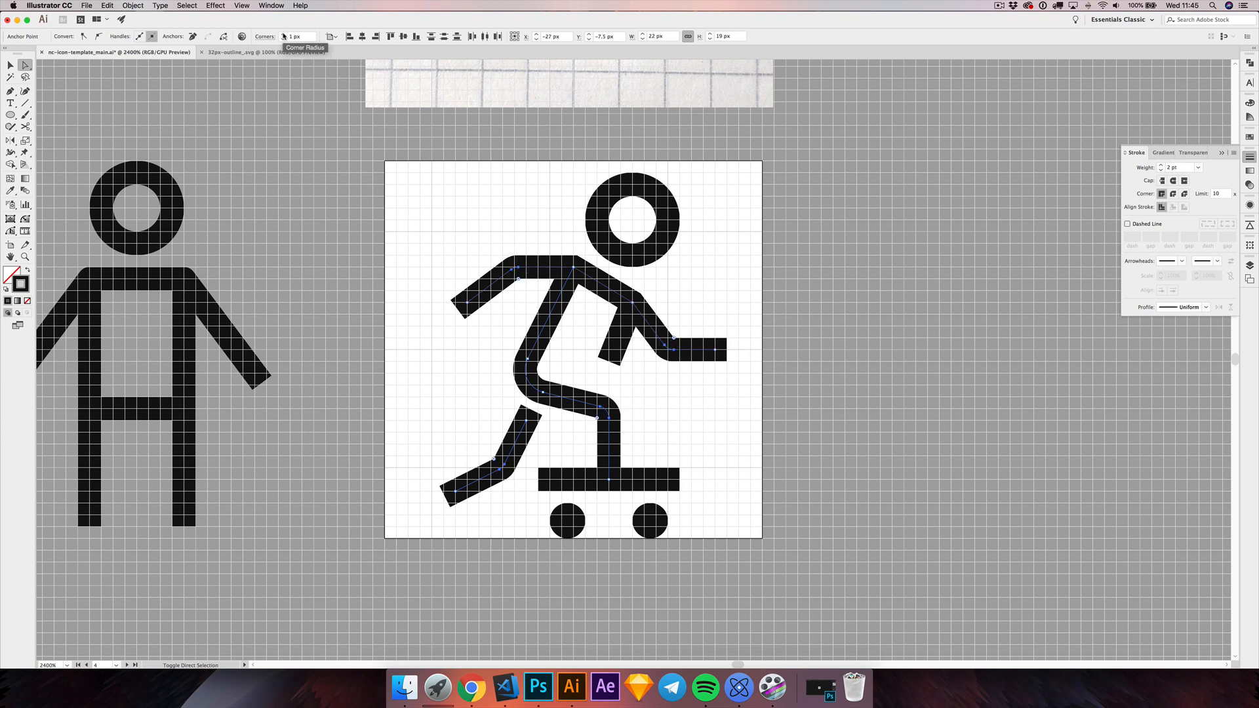
{"action": "left_click", "coordinate": [10, 66]}
{"action": "left_click", "coordinate": [244, 223]}
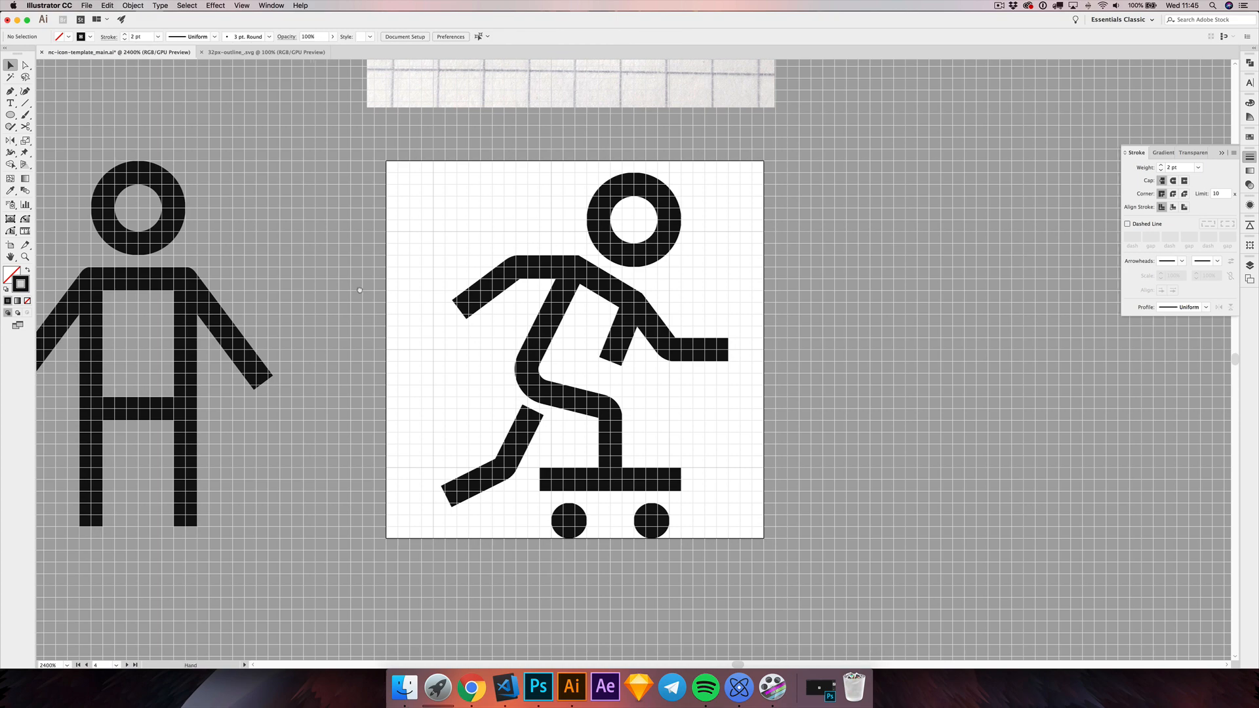
Step: Hide the grid and examine the icon beside its sketch at actual size and at 600% zoom
{"action": "left_click_drag", "start_coordinate": [356, 290], "coordinate": [420, 309]}
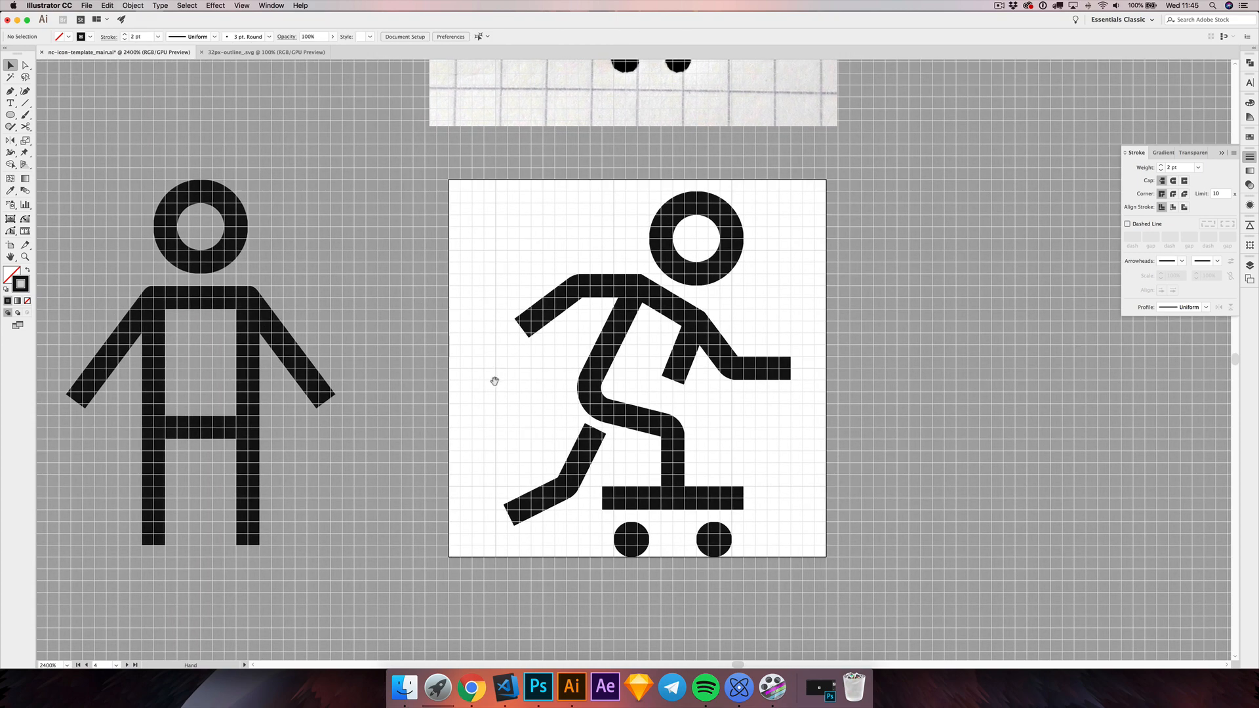
{"action": "left_click_drag", "start_coordinate": [491, 383], "coordinate": [498, 391]}
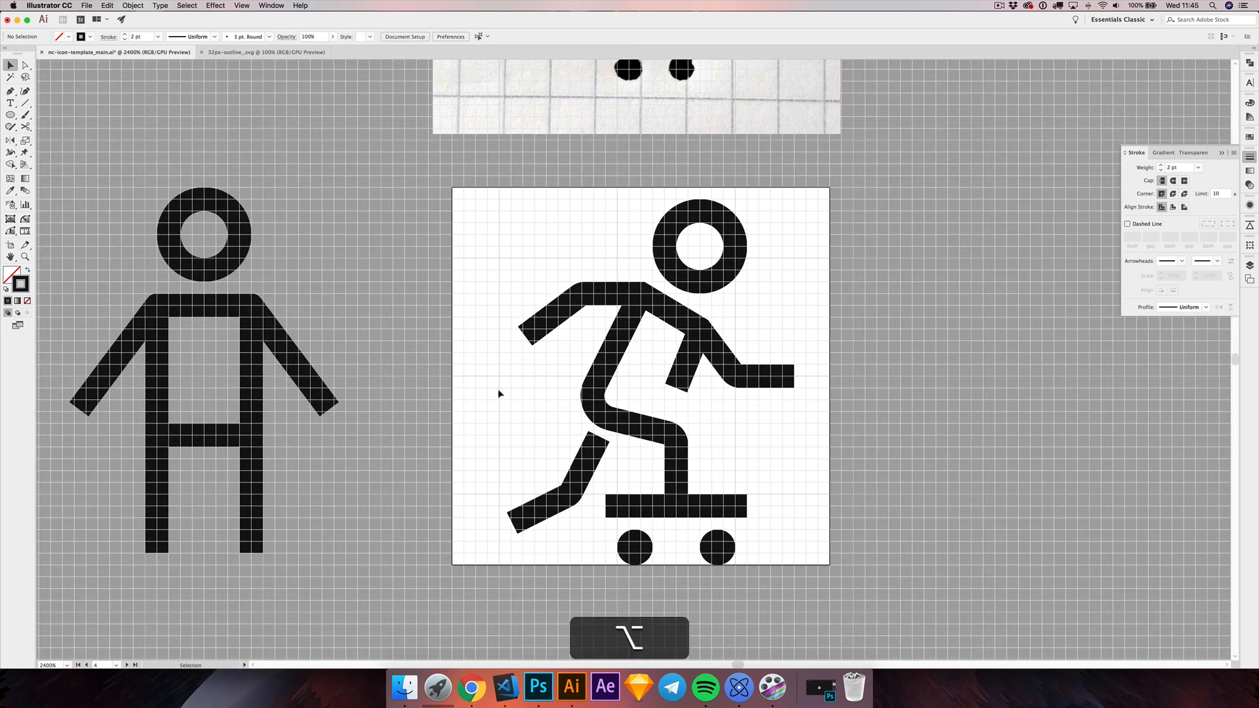
{"action": "scroll", "coordinate": [499, 392], "scroll_direction": "down", "scroll_amount": 2}
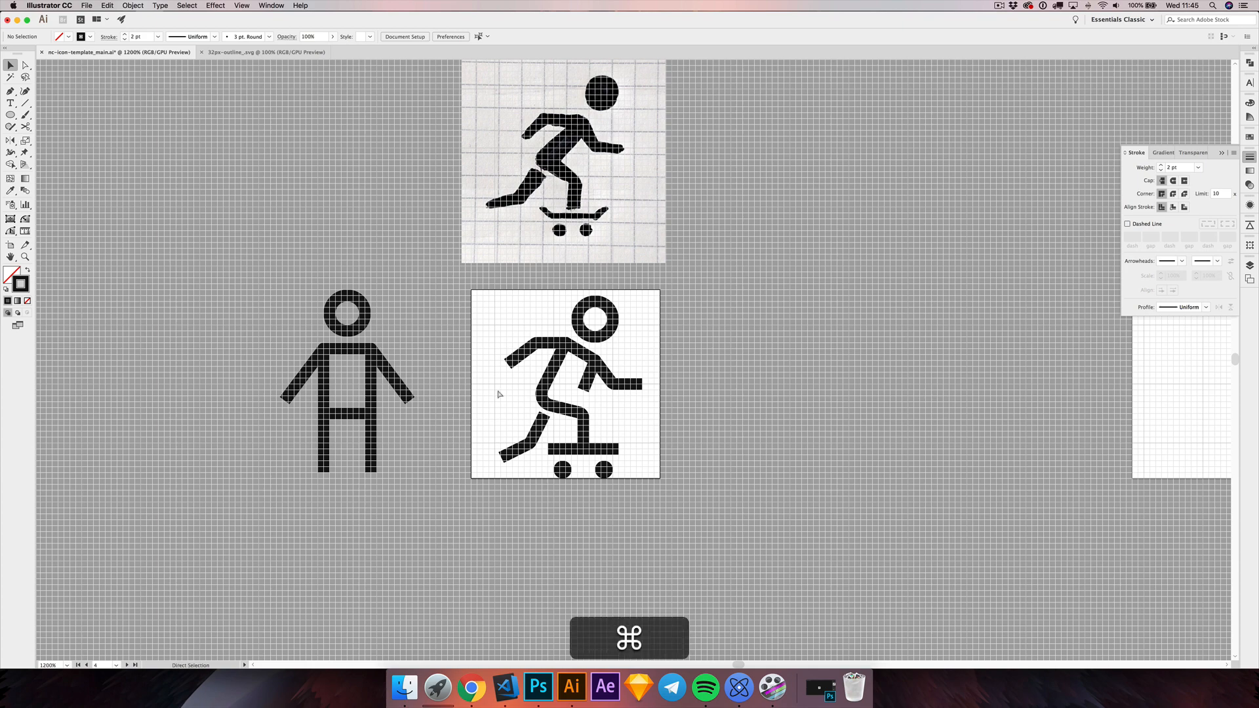
{"action": "left_click_drag", "start_coordinate": [490, 383], "coordinate": [518, 374]}
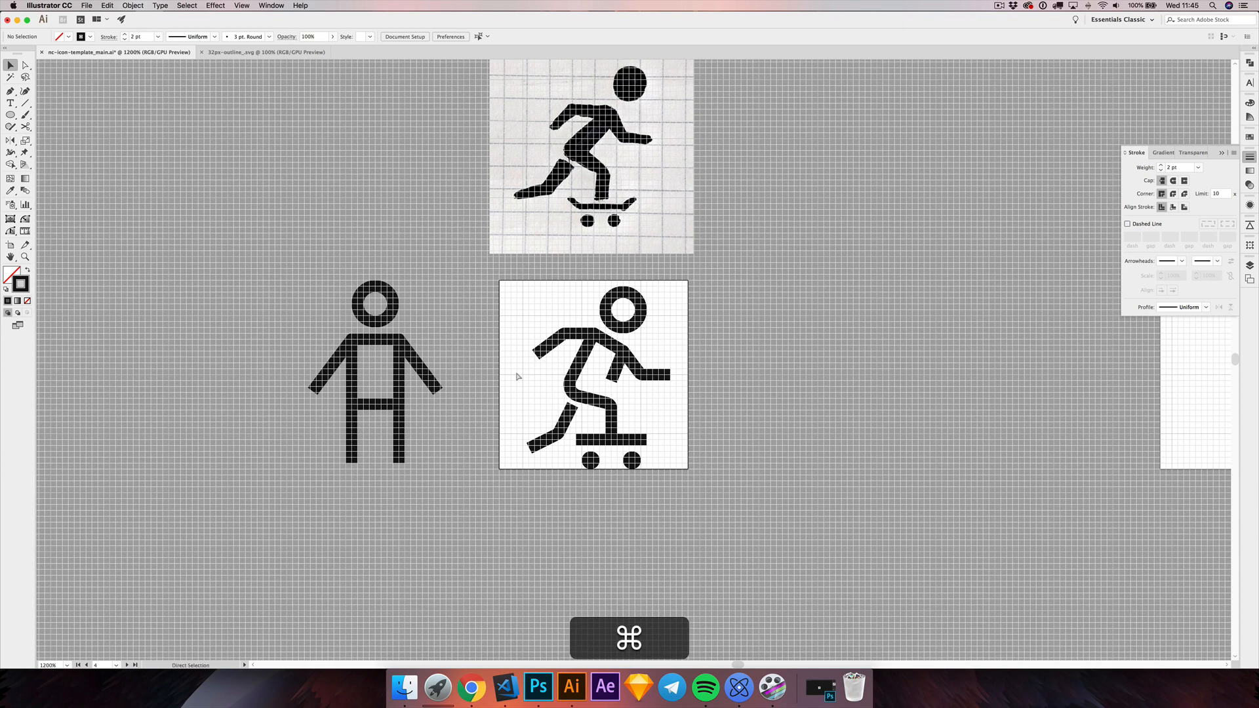
{"action": "key", "text": "super+apostrophe"}
{"action": "key", "text": "super+1"}
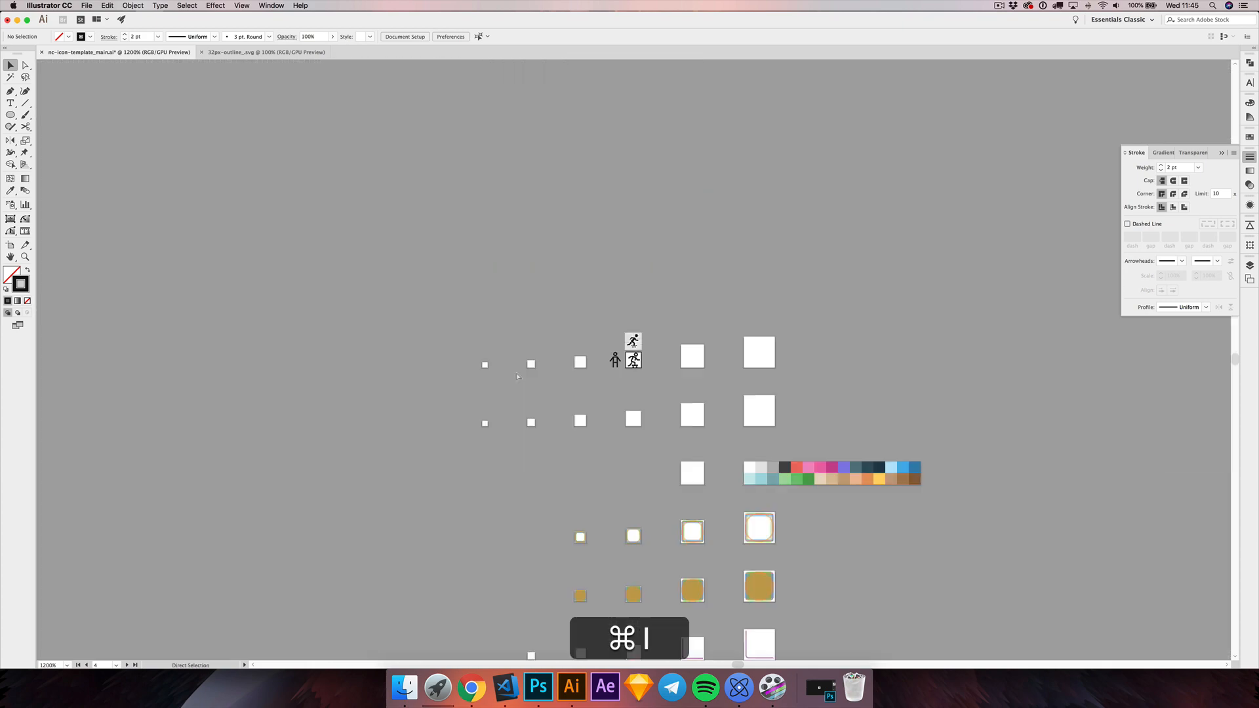
{"action": "left_click", "coordinate": [632, 366], "text": "super"}
{"action": "scroll", "coordinate": [633, 368], "scroll_direction": "up", "scroll_amount": 5, "text": "alt"}
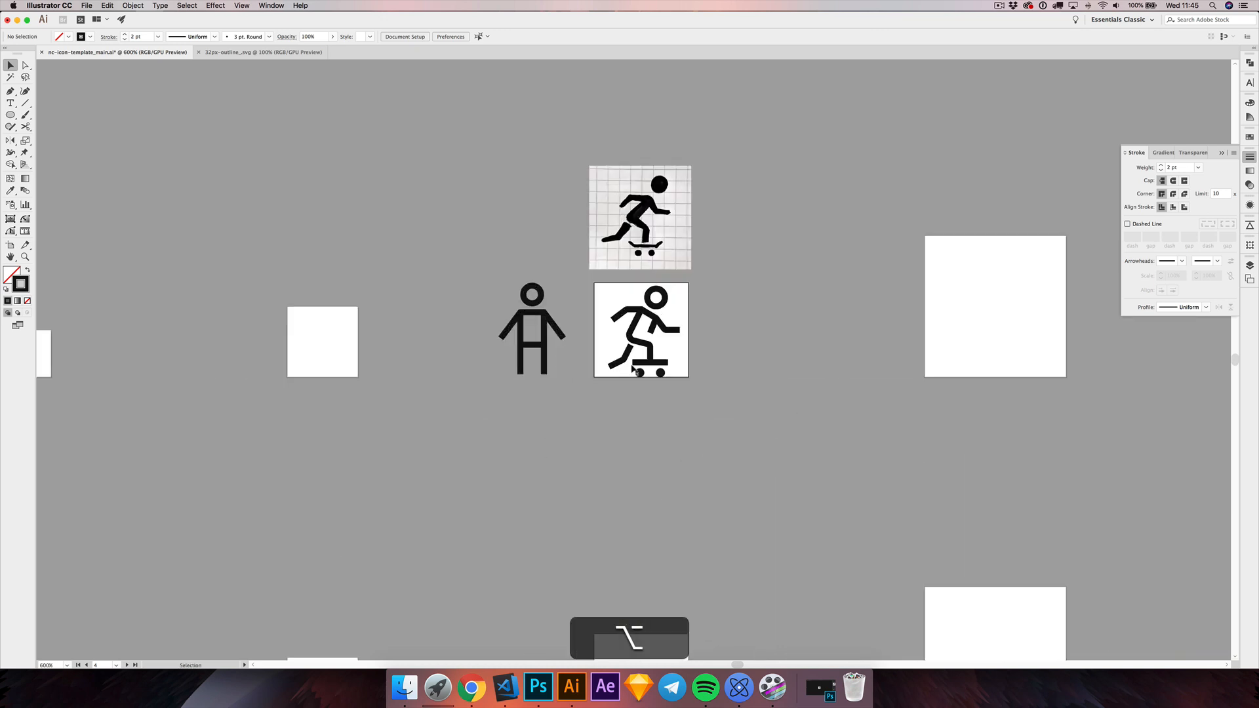
Step: Hide the artboards and examine the icon at actual size and at 1600% zoom
{"action": "key", "text": "alt+super+1"}
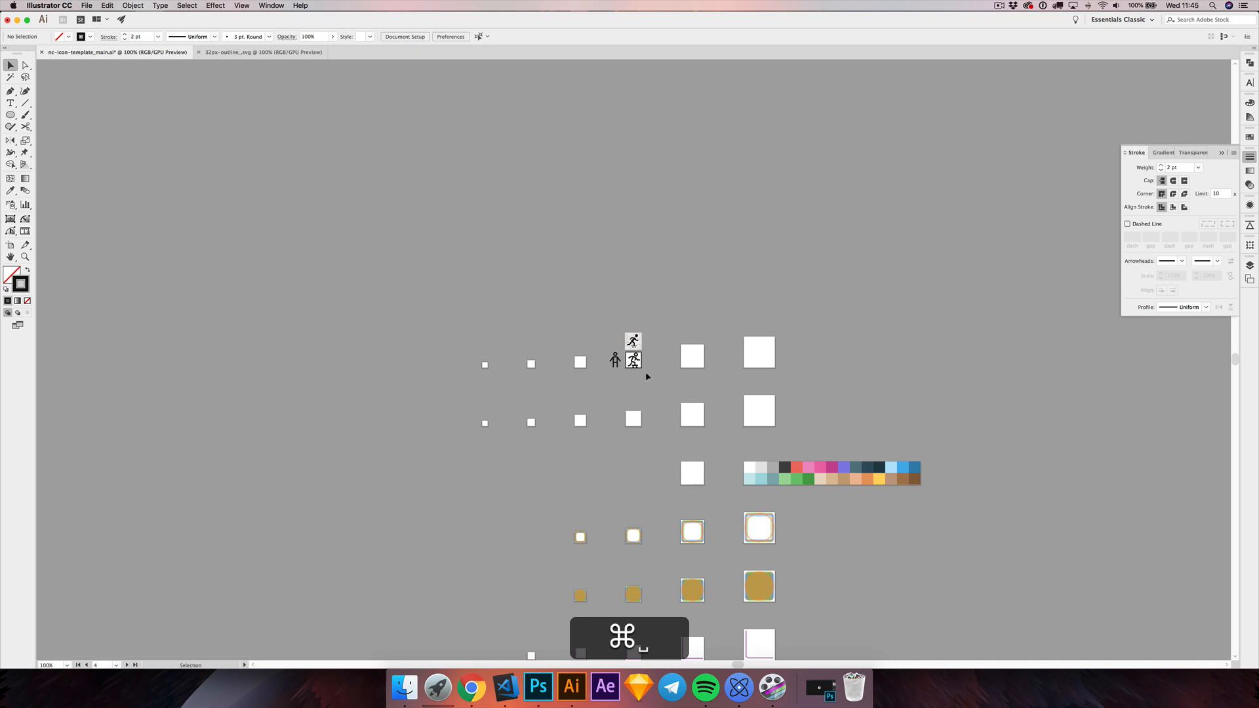
{"action": "key", "text": "shift+super+h"}
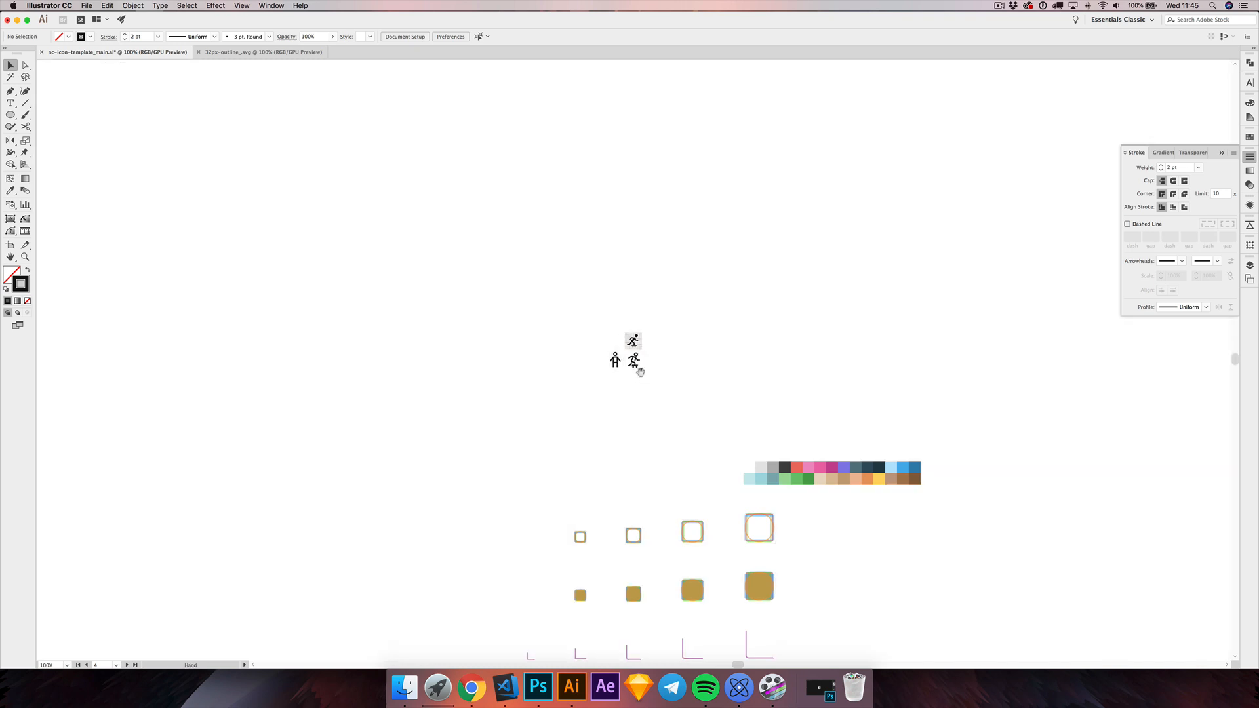
{"action": "scroll", "coordinate": [641, 370], "scroll_direction": "down", "scroll_amount": 1}
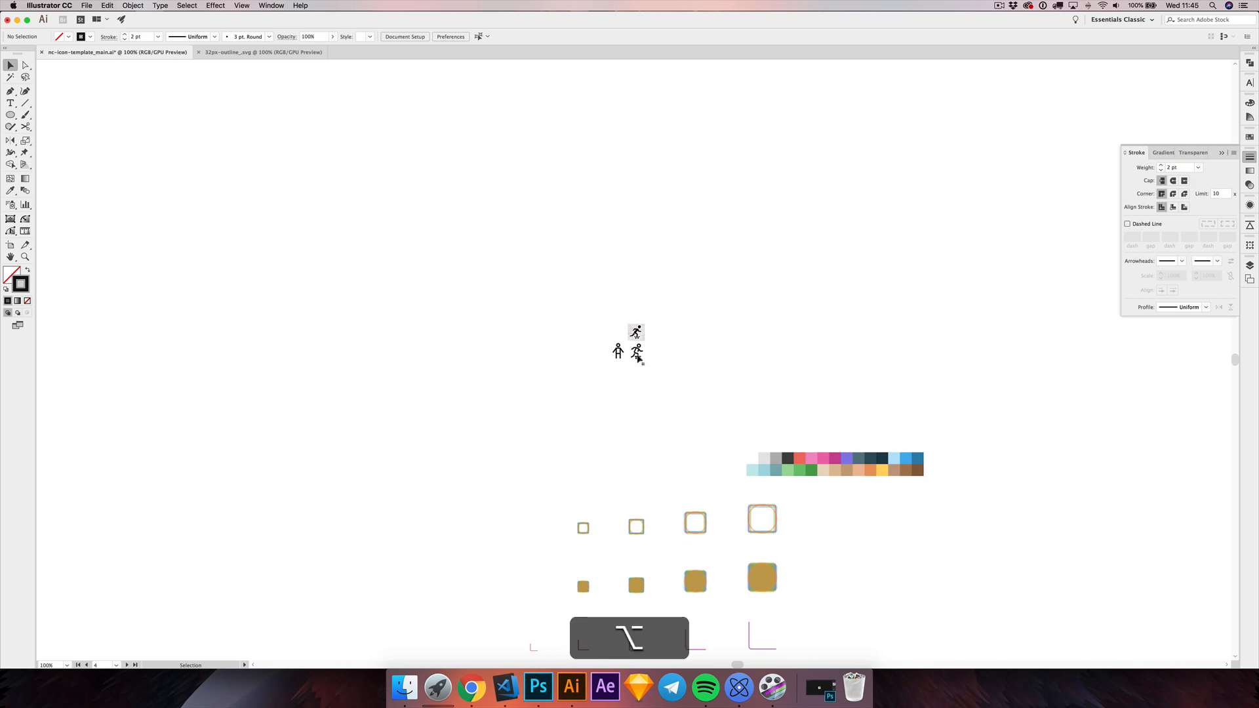
{"action": "scroll", "coordinate": [639, 354], "scroll_direction": "up", "scroll_amount": 8, "text": "alt"}
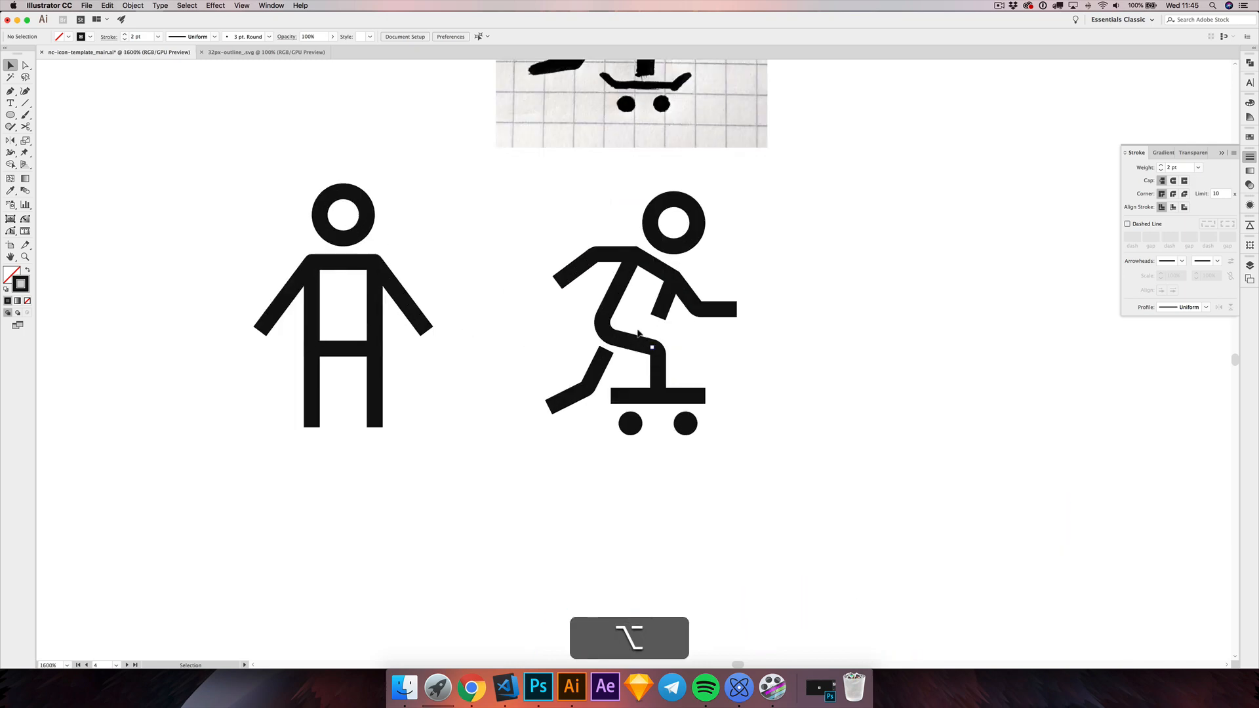
Step: Show the artboards and grid again, and move the upper end of the rear leg 1 px down
{"action": "key", "text": "alt+shift+super+h"}
{"action": "key", "text": "shift+super+apostrophe"}
{"action": "key", "text": "alt+super+apostrophe"}
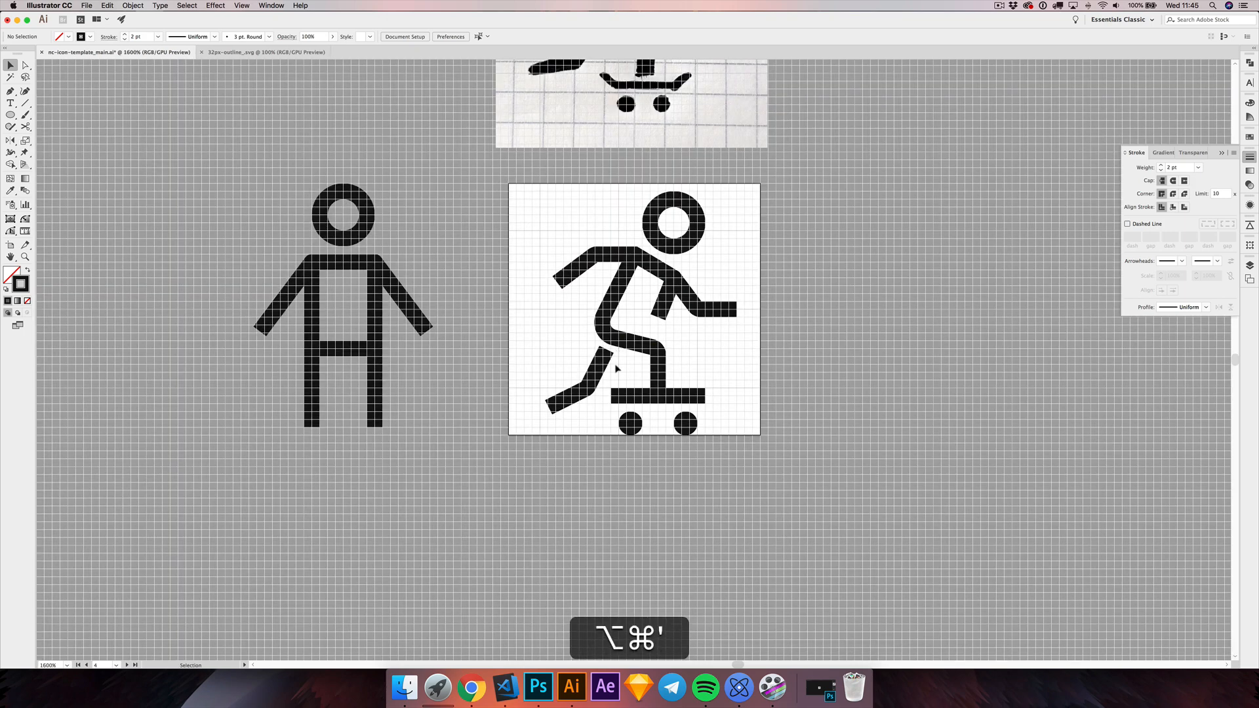
{"action": "scroll", "coordinate": [617, 369], "scroll_direction": "up", "scroll_amount": 1, "text": "alt"}
{"action": "key", "text": "alt+a"}
{"action": "left_click", "coordinate": [566, 384]}
{"action": "scroll", "coordinate": [566, 380], "scroll_direction": "up", "scroll_amount": 1, "text": "alt"}
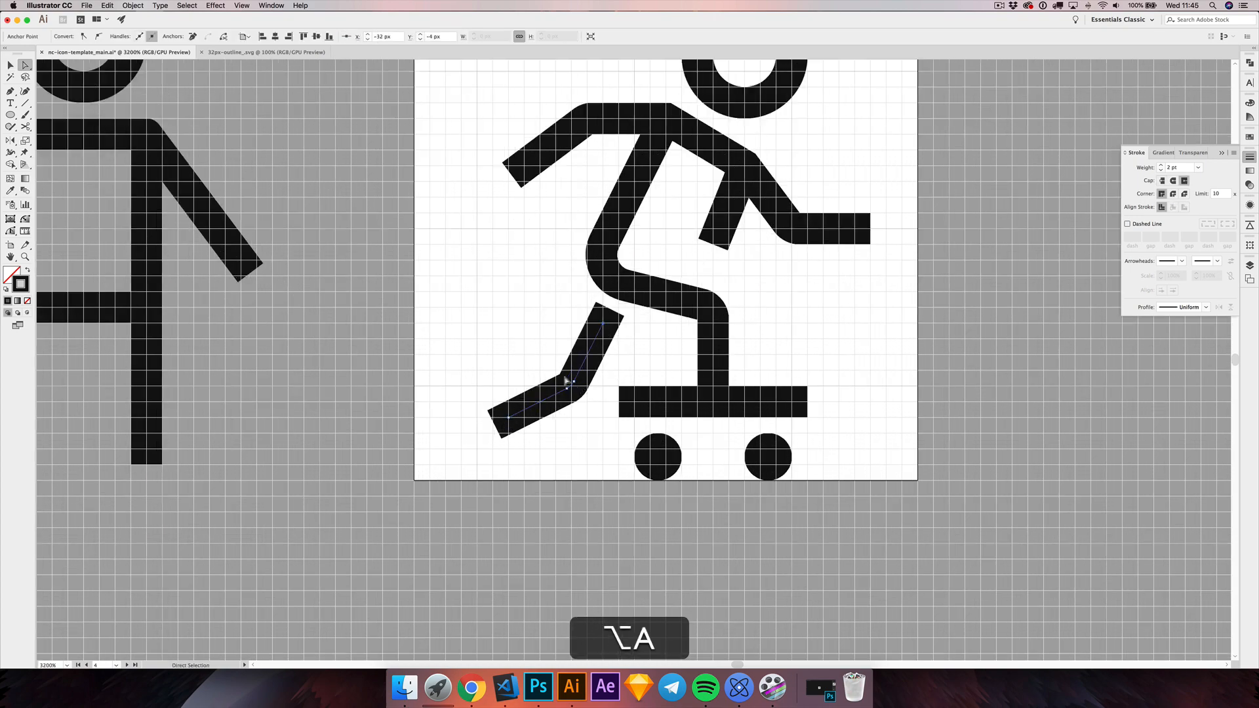
{"action": "mouse_move", "coordinate": [594, 407]}
{"action": "left_mouse_down"}
{"action": "mouse_move", "coordinate": [565, 377]}
{"action": "mouse_move", "coordinate": [582, 404]}
{"action": "left_mouse_up"}
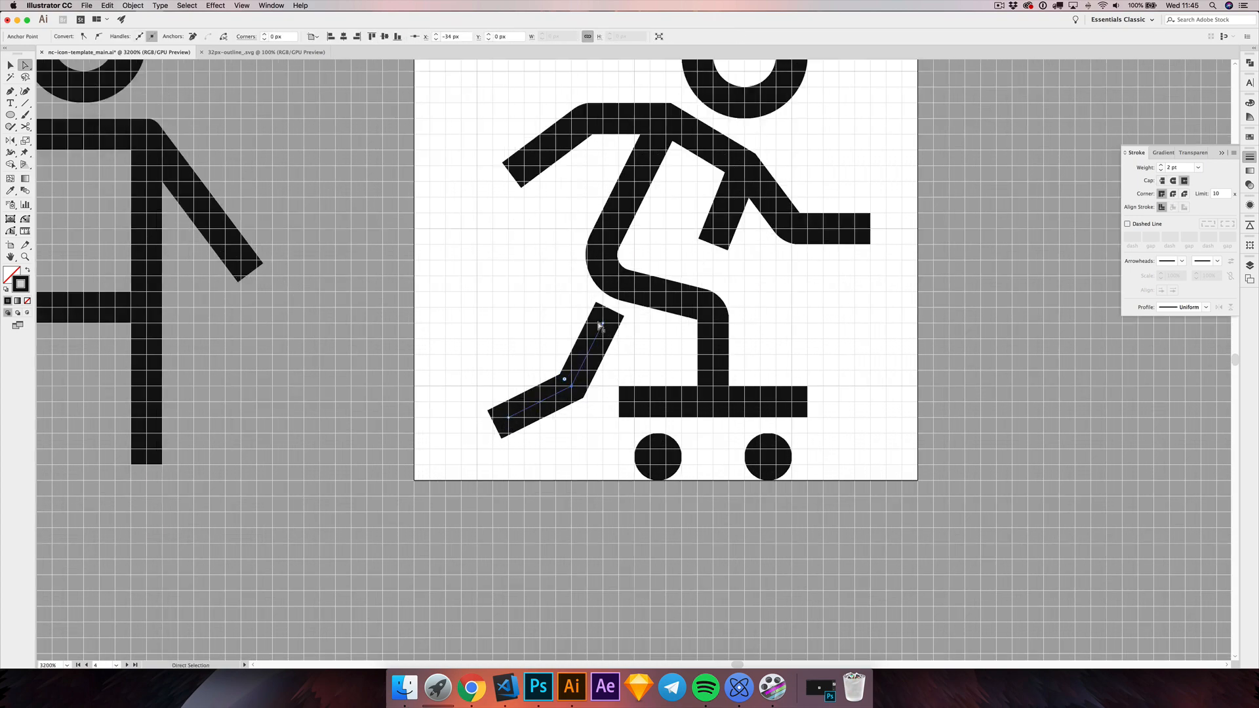
{"action": "left_click_drag", "start_coordinate": [599, 325], "coordinate": [603, 339]}
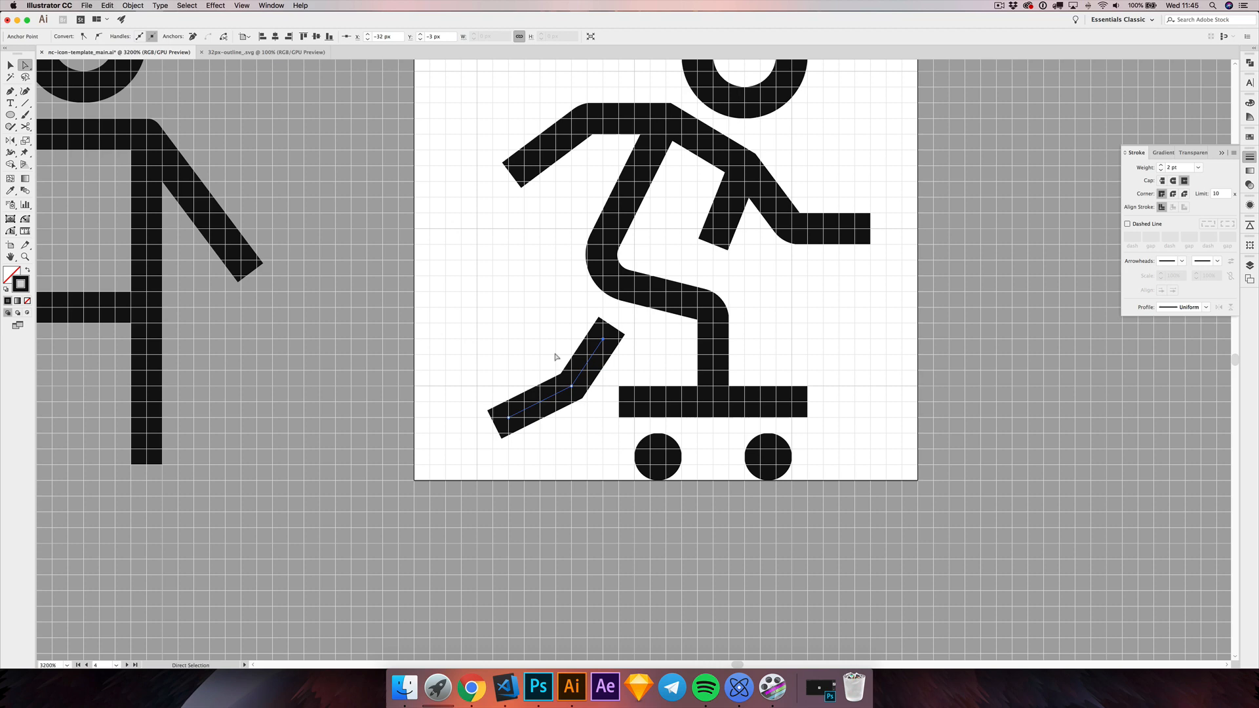
Step: Round the rear knee with a 1 px corner radius and deselect the leg
{"action": "left_click", "coordinate": [572, 387]}
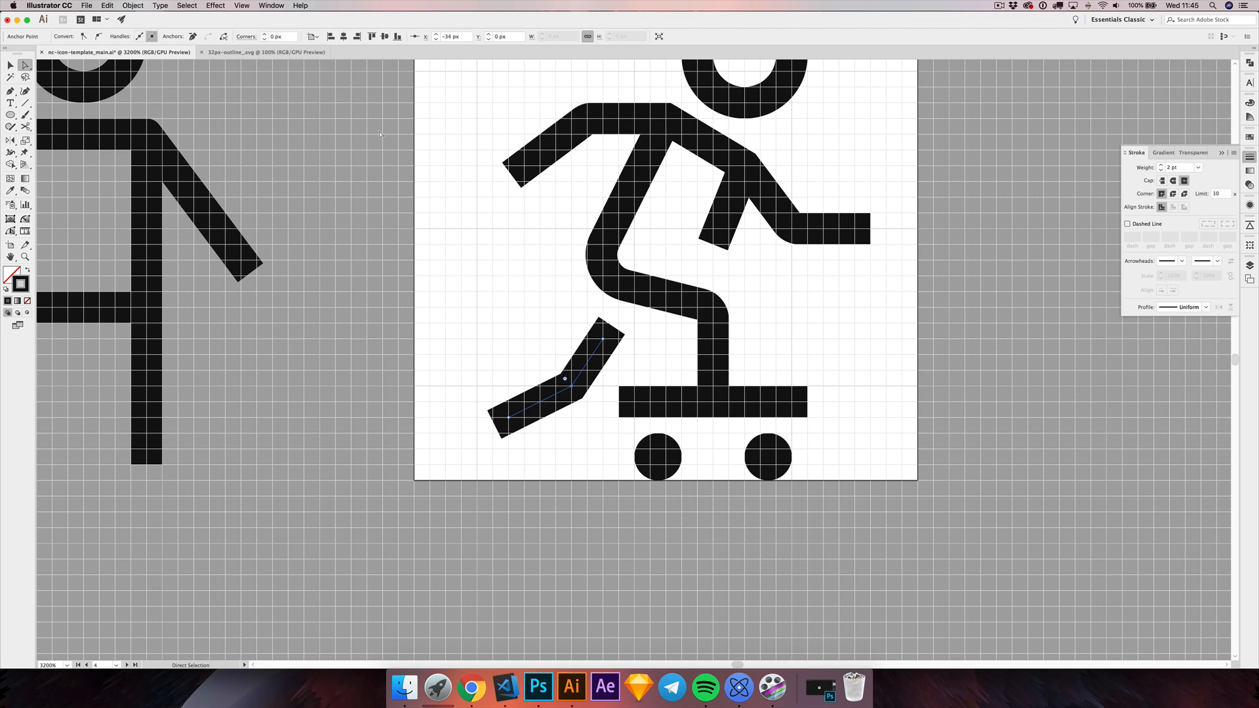
{"action": "left_click", "coordinate": [264, 35]}
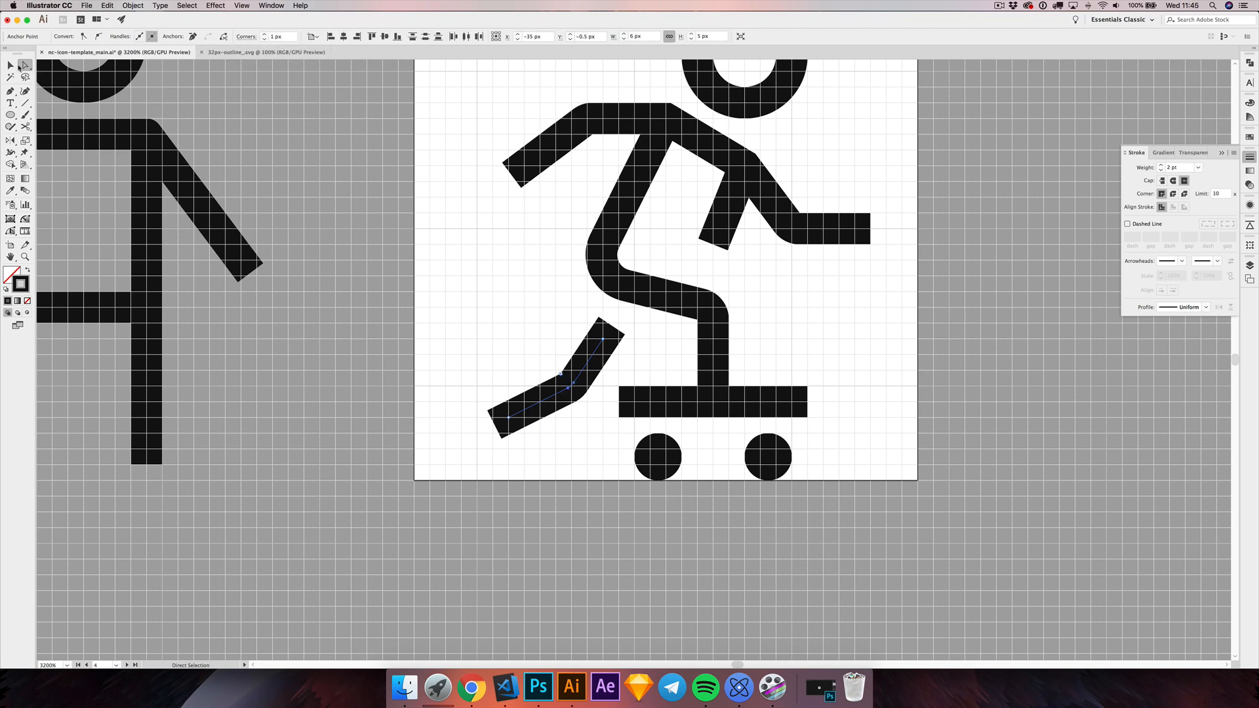
{"action": "left_click", "coordinate": [11, 65]}
{"action": "left_click", "coordinate": [503, 247]}
Step: Move the entire skateboarder, including board and wheels, up by 1 px and deselect it
{"action": "left_click_drag", "start_coordinate": [503, 247], "coordinate": [513, 328]}
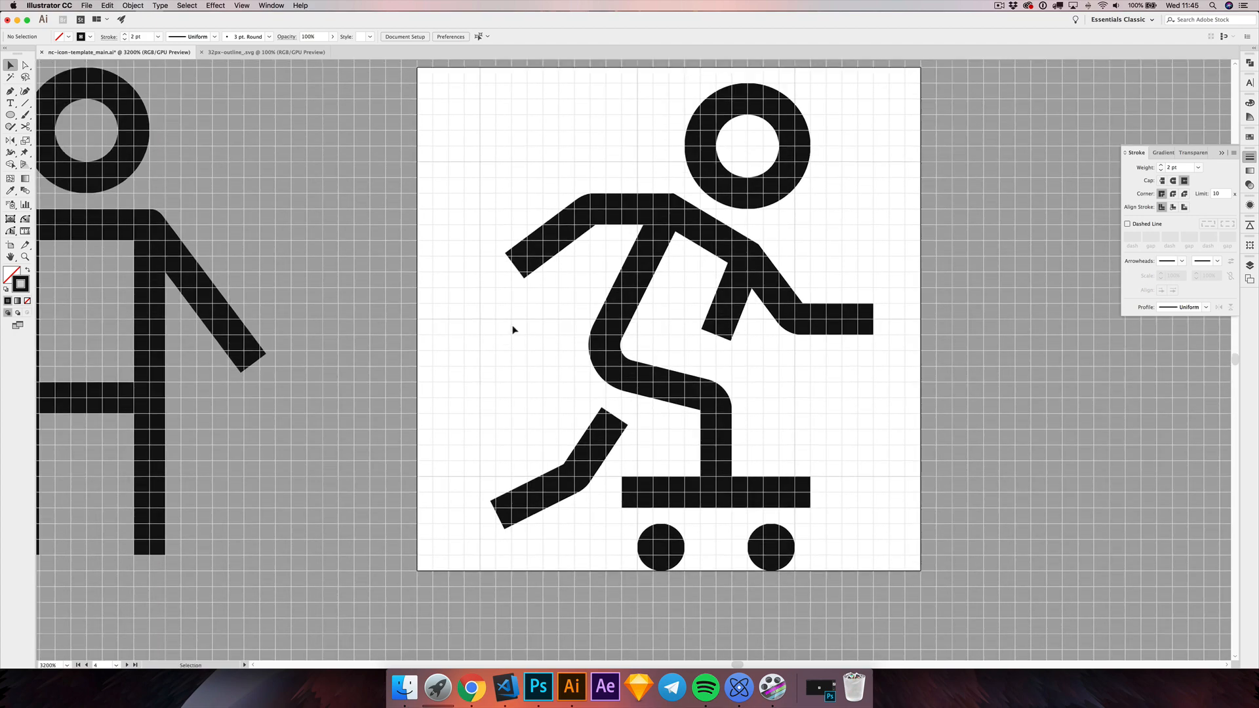
{"action": "scroll", "coordinate": [512, 331], "scroll_direction": "down", "scroll_amount": 2}
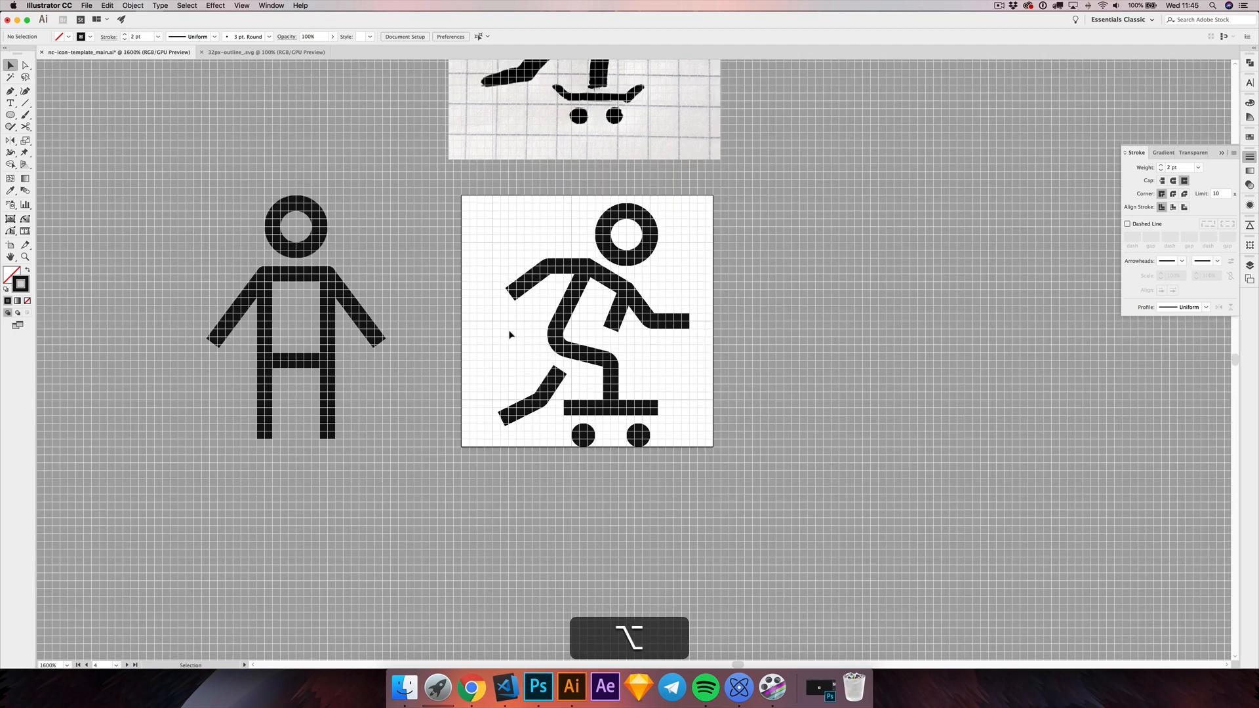
{"action": "left_click_drag", "start_coordinate": [509, 332], "coordinate": [557, 376]}
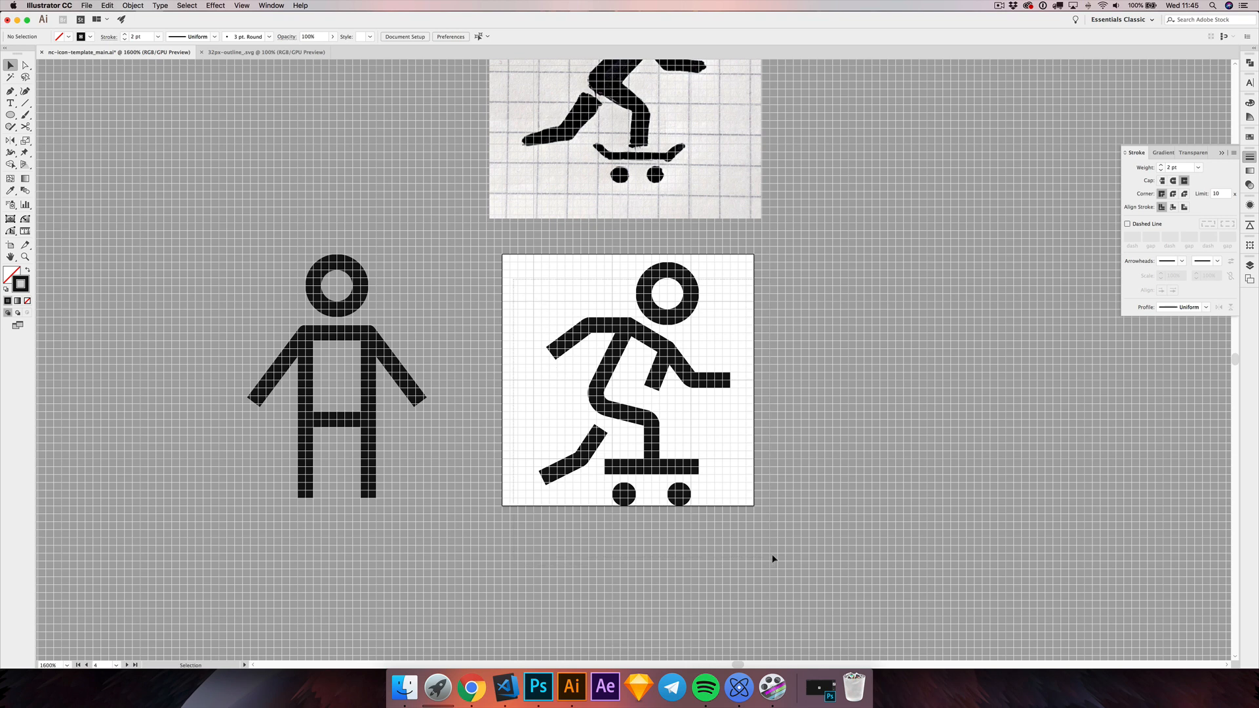
{"action": "key", "text": "super+a"}
{"action": "key", "text": "super+shift+m"}
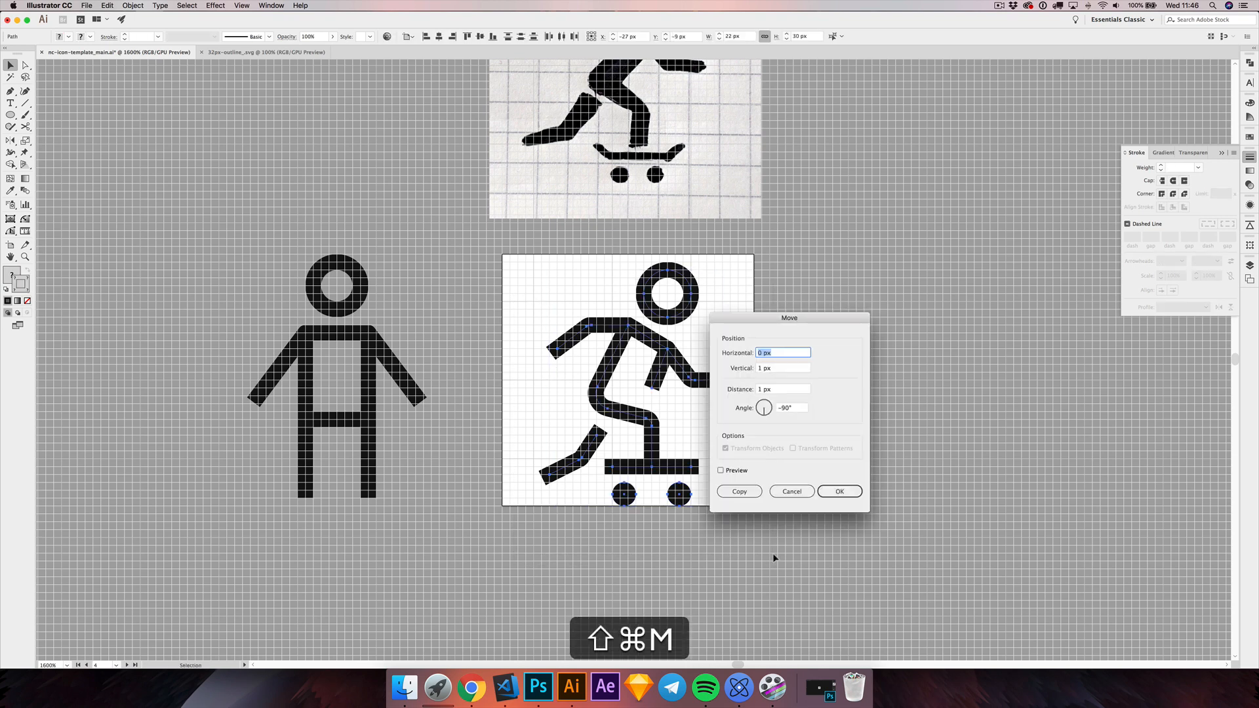
{"action": "key", "text": "Tab"}
{"action": "type", "text": "-1"}
{"action": "key", "text": "Return"}
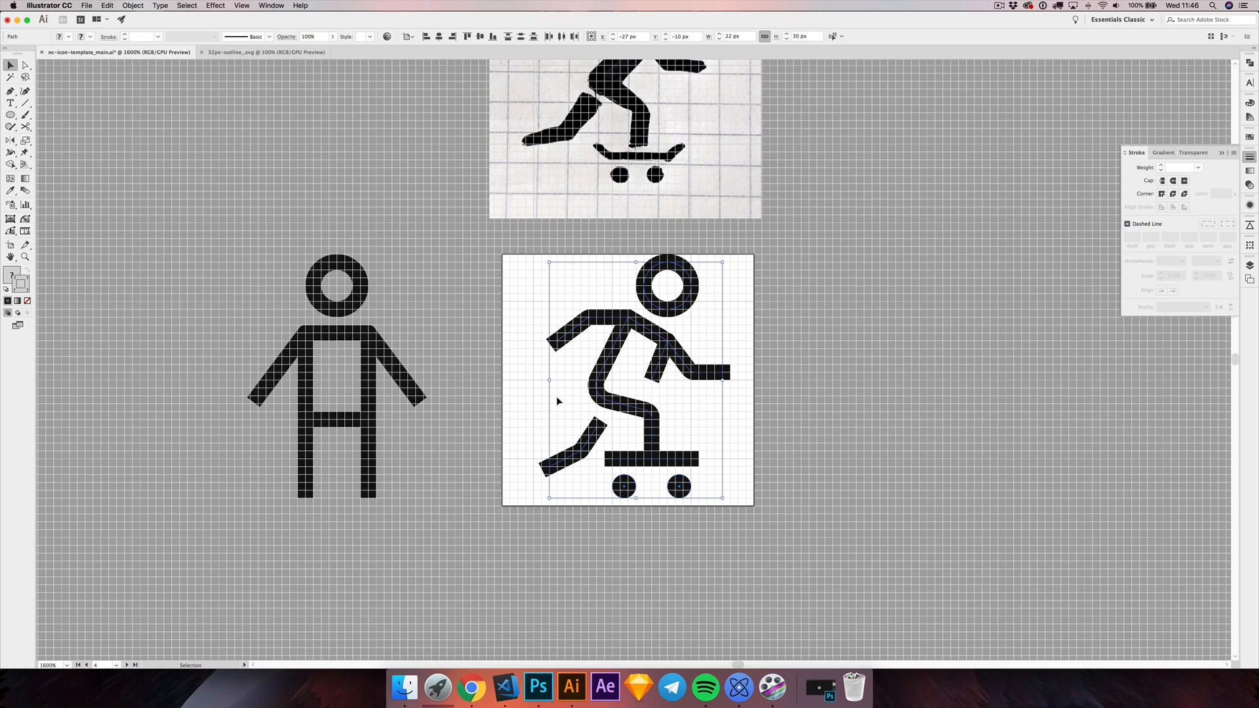
{"action": "left_click", "coordinate": [532, 407]}
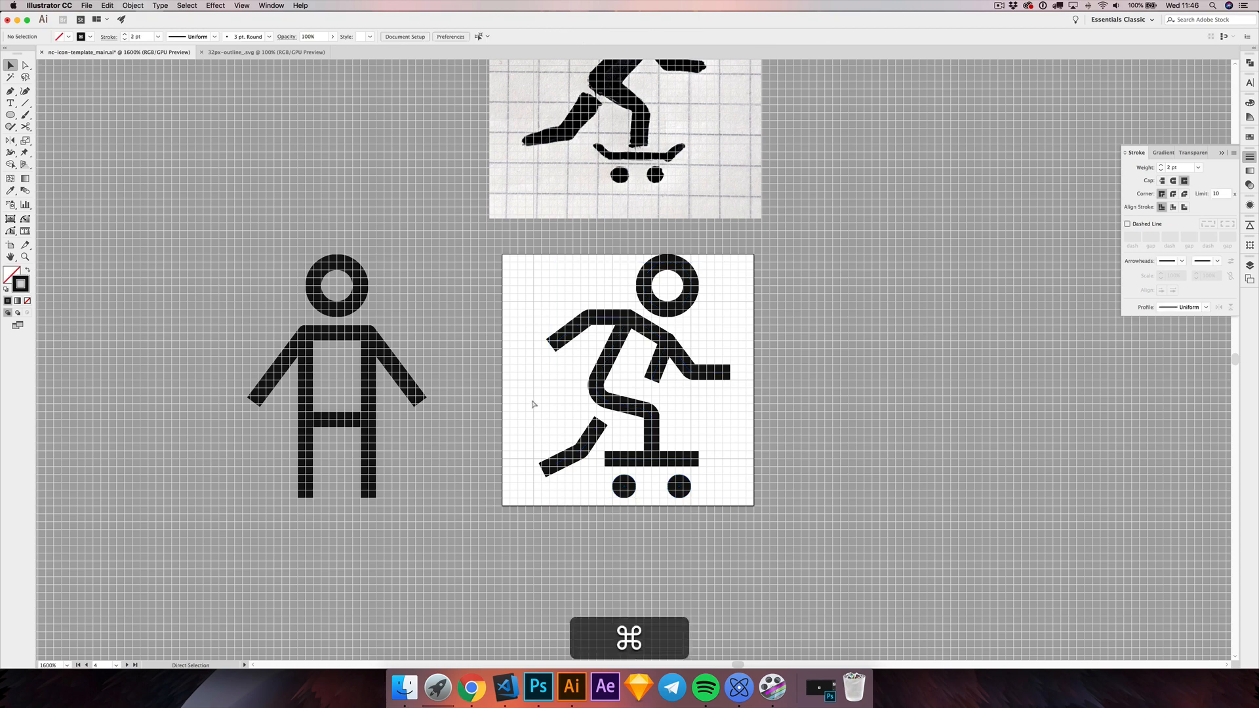
Step: Hide the grid and the artboards, and view the icon at 100%
{"action": "key", "text": "super+1"}
{"action": "key", "text": "super+shift+apostrophe"}
{"action": "key", "text": "super+shift+h"}
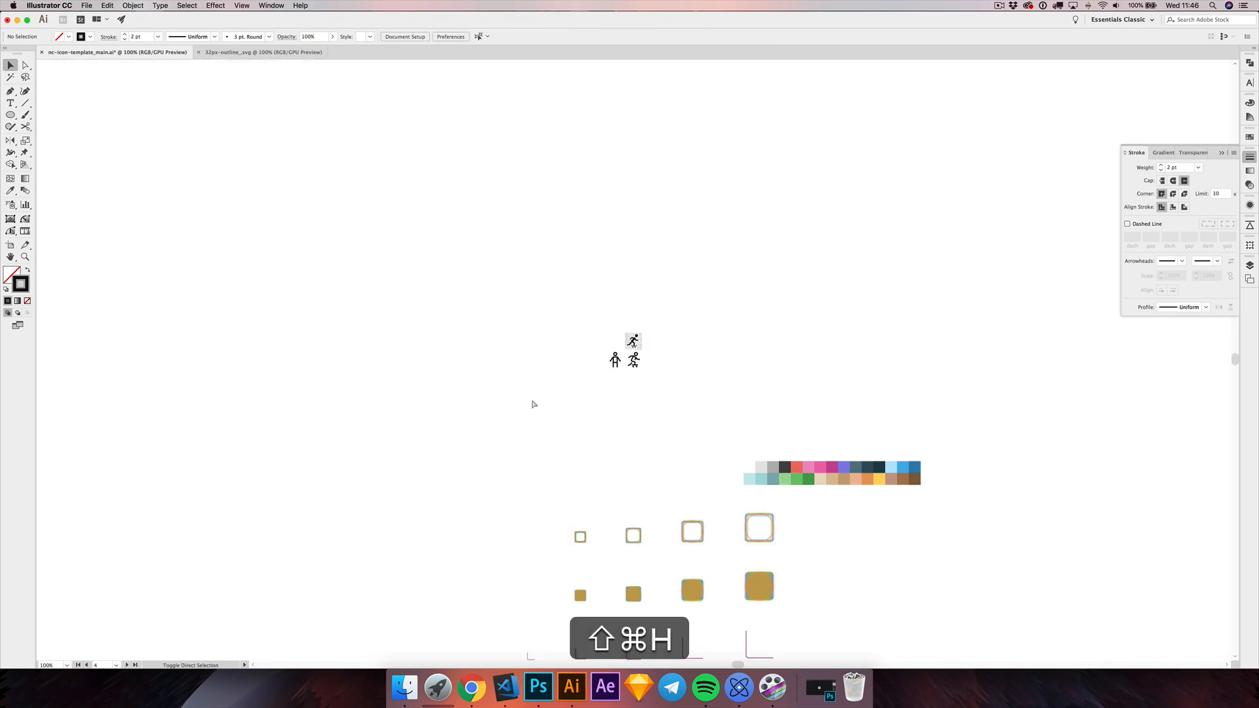
Step: Move the sketch up and away from the icon, and hide both the standing reference figure and the sketch
{"action": "left_click_drag", "start_coordinate": [634, 341], "coordinate": [620, 386]}
{"action": "left_click", "coordinate": [665, 387]}
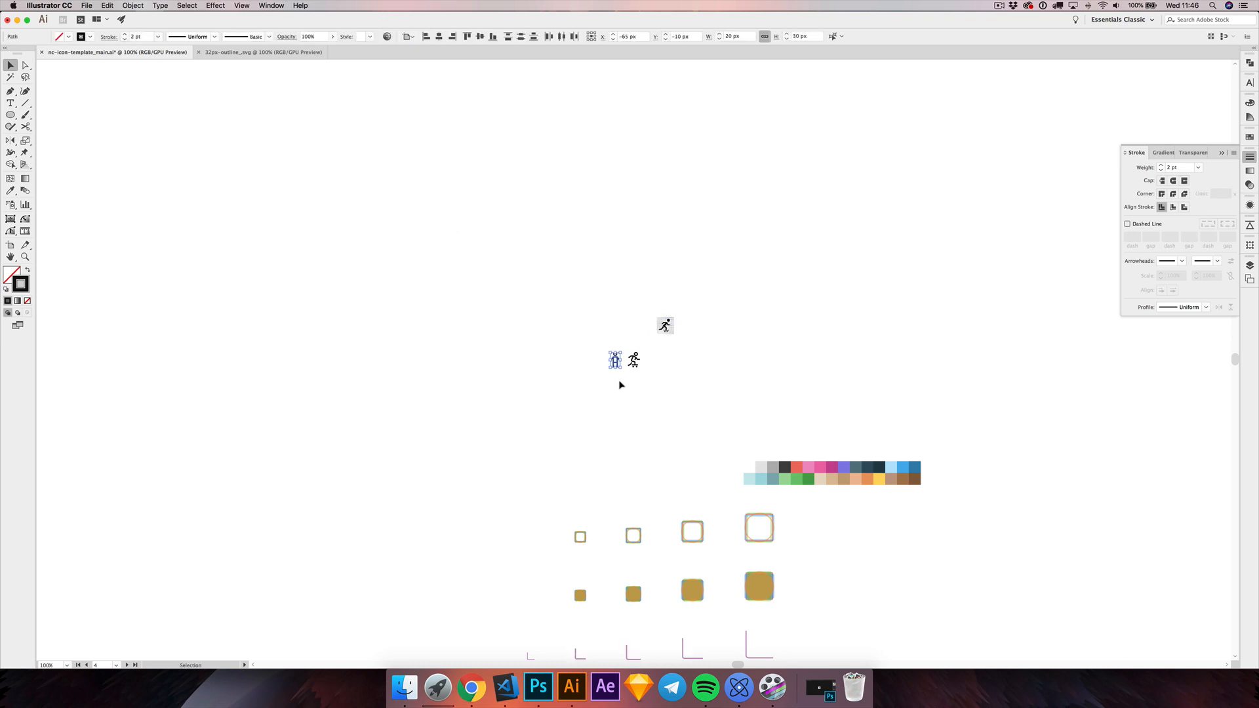
{"action": "key", "text": "super+3"}
{"action": "left_click", "coordinate": [664, 334]}
{"action": "key", "text": "super+3"}
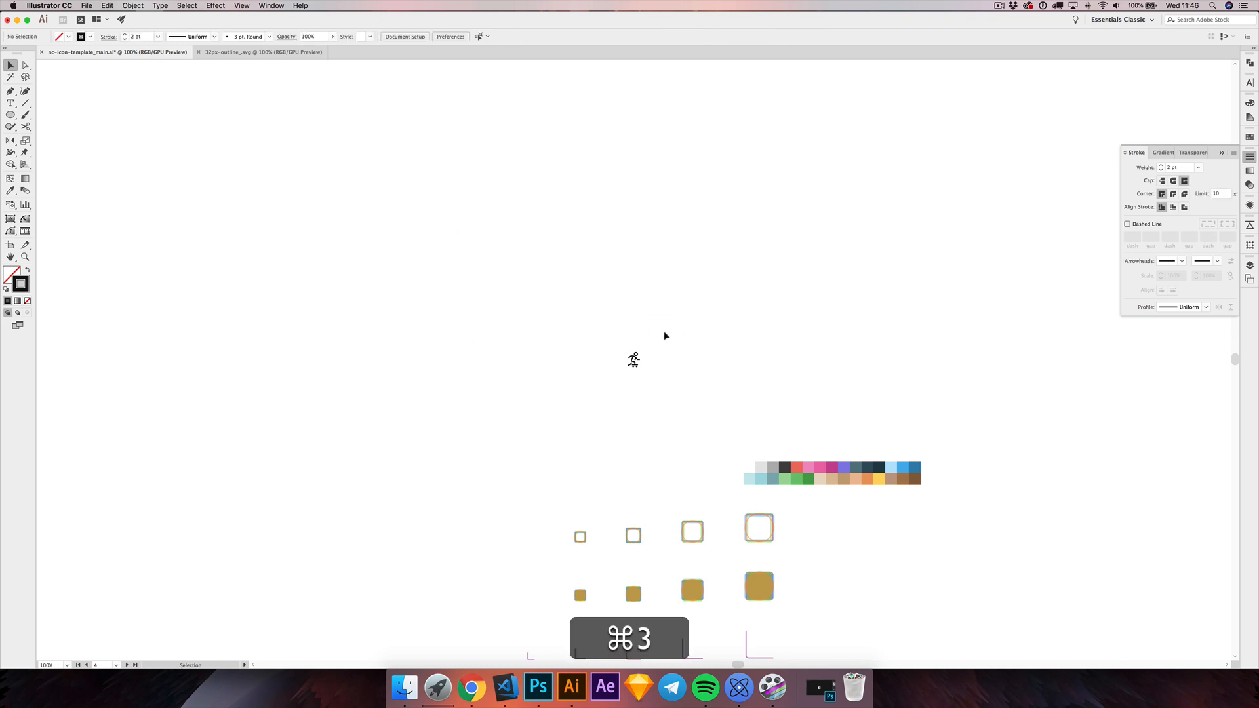
{"action": "scroll", "coordinate": [662, 332], "scroll_direction": "down", "scroll_amount": 1}
{"action": "scroll", "coordinate": [656, 328], "scroll_direction": "left", "scroll_amount": 1}
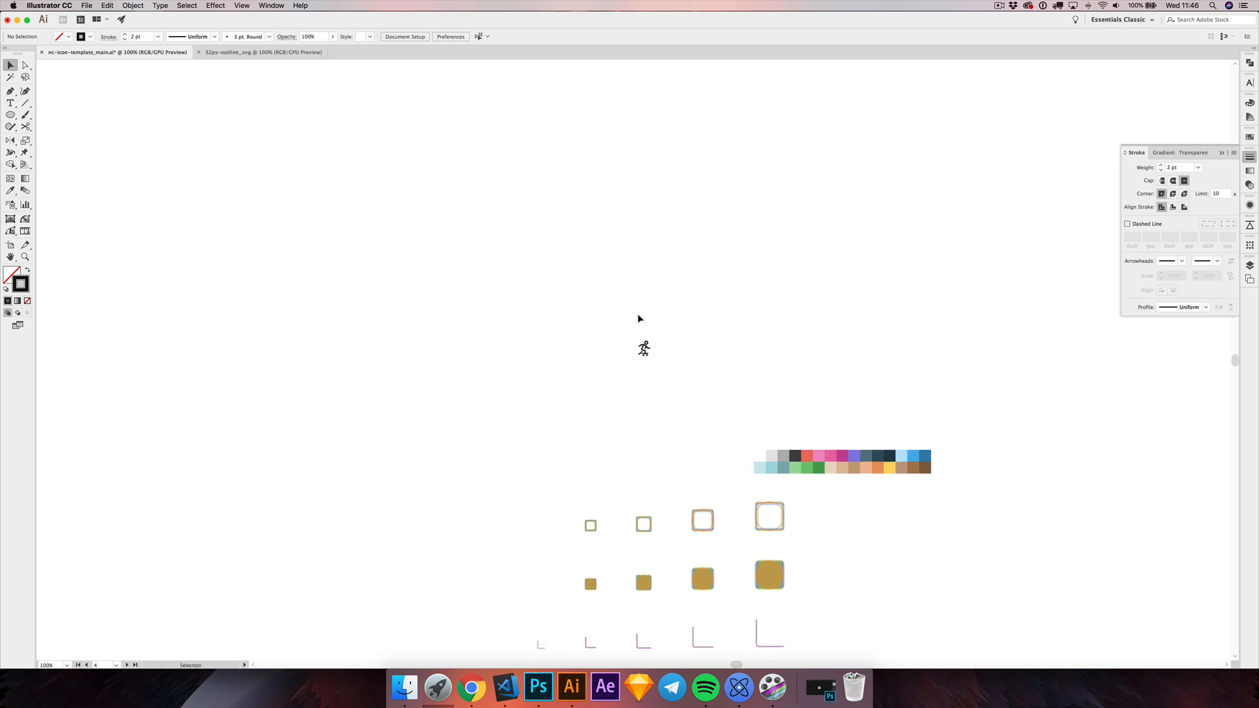
Step: Reveal all hidden objects, and hide the standing reference figure and the sketch again
{"action": "key", "text": "alt+super+3"}
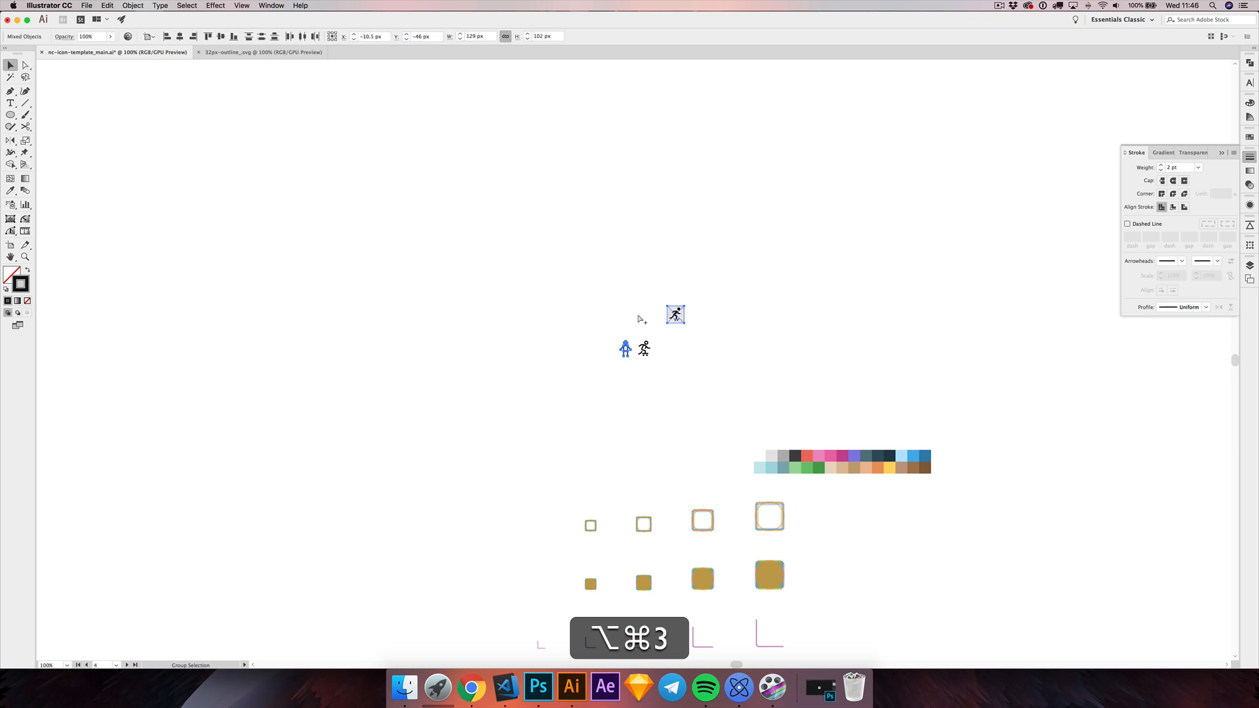
{"action": "left_click_drag", "start_coordinate": [604, 318], "coordinate": [638, 372]}
{"action": "left_click", "coordinate": [676, 314], "text": "shift"}
{"action": "key", "text": "super+3"}
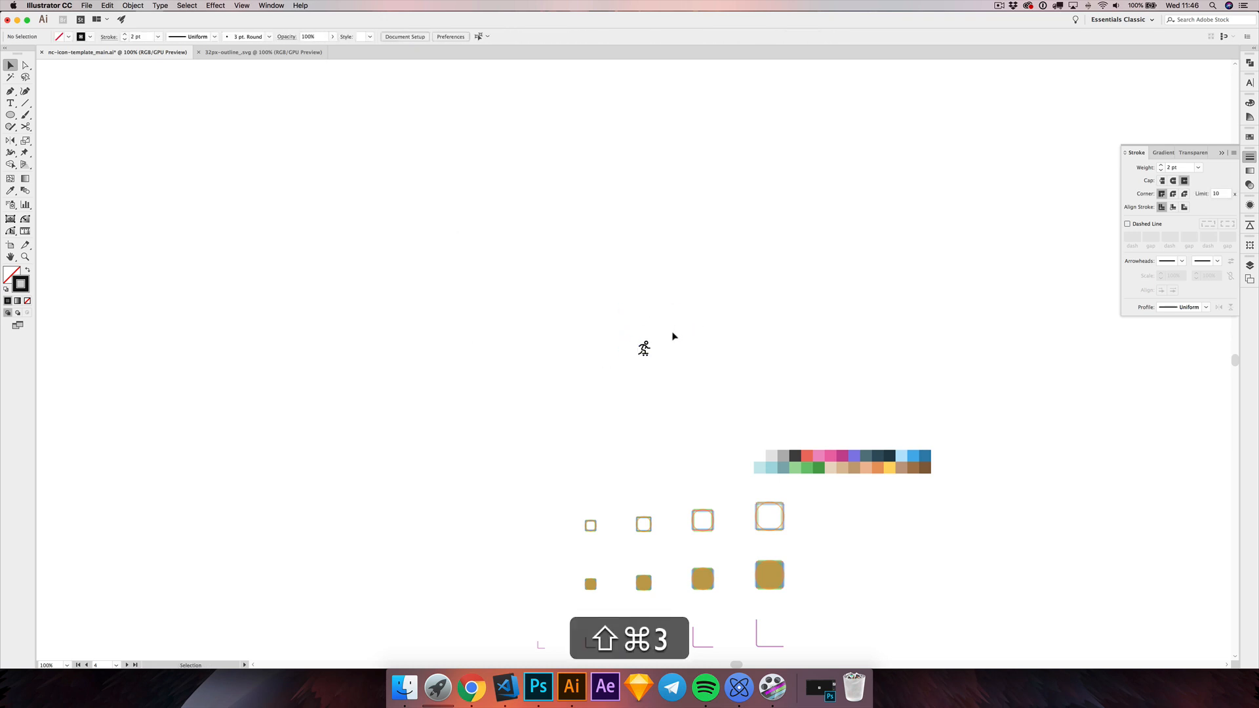
Step: Examine the isolated icon up to 2400% zoom and show the artboards again
{"action": "scroll", "coordinate": [663, 354], "scroll_direction": "left", "scroll_amount": 1}
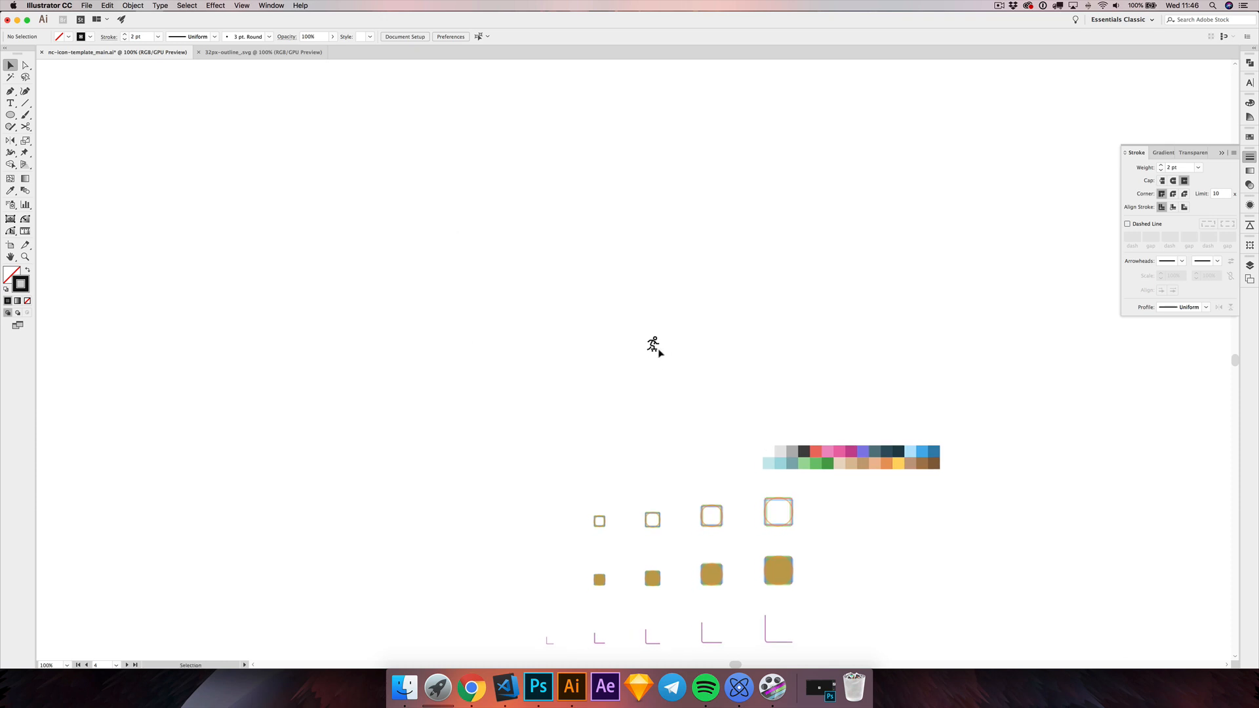
{"action": "scroll", "coordinate": [656, 351], "scroll_direction": "up", "scroll_amount": 10}
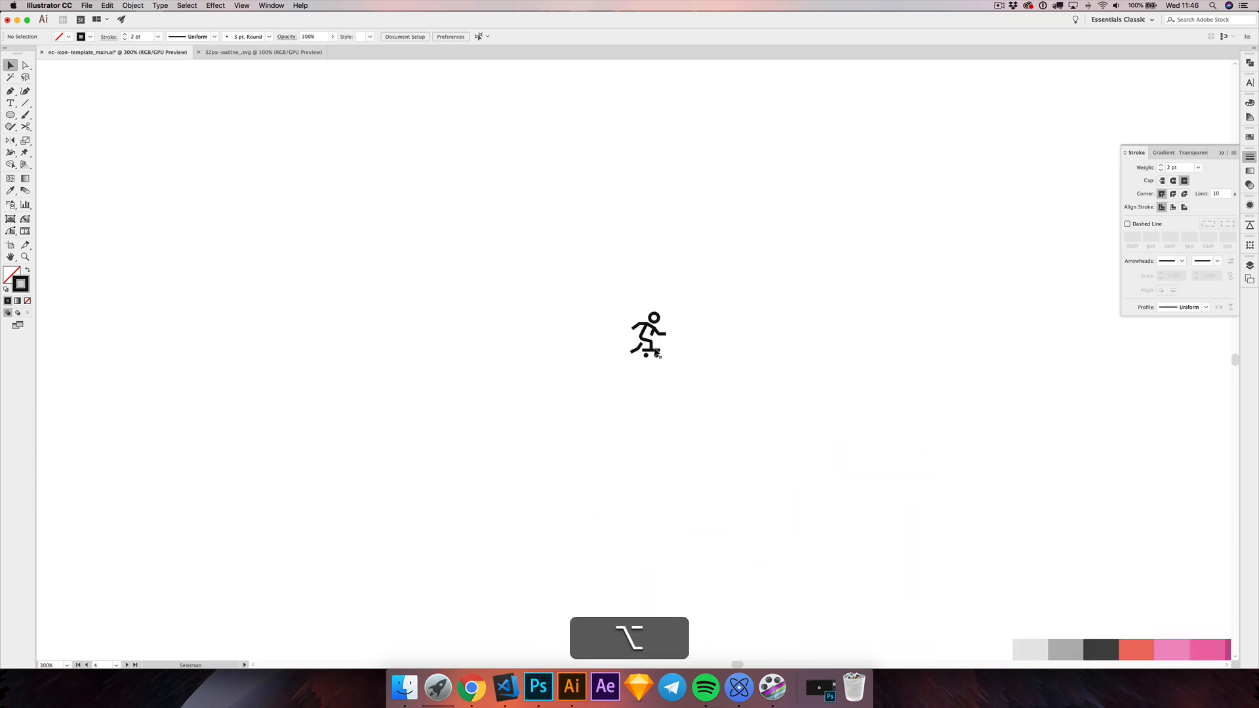
{"action": "scroll", "coordinate": [656, 351], "scroll_direction": "up", "scroll_amount": 4}
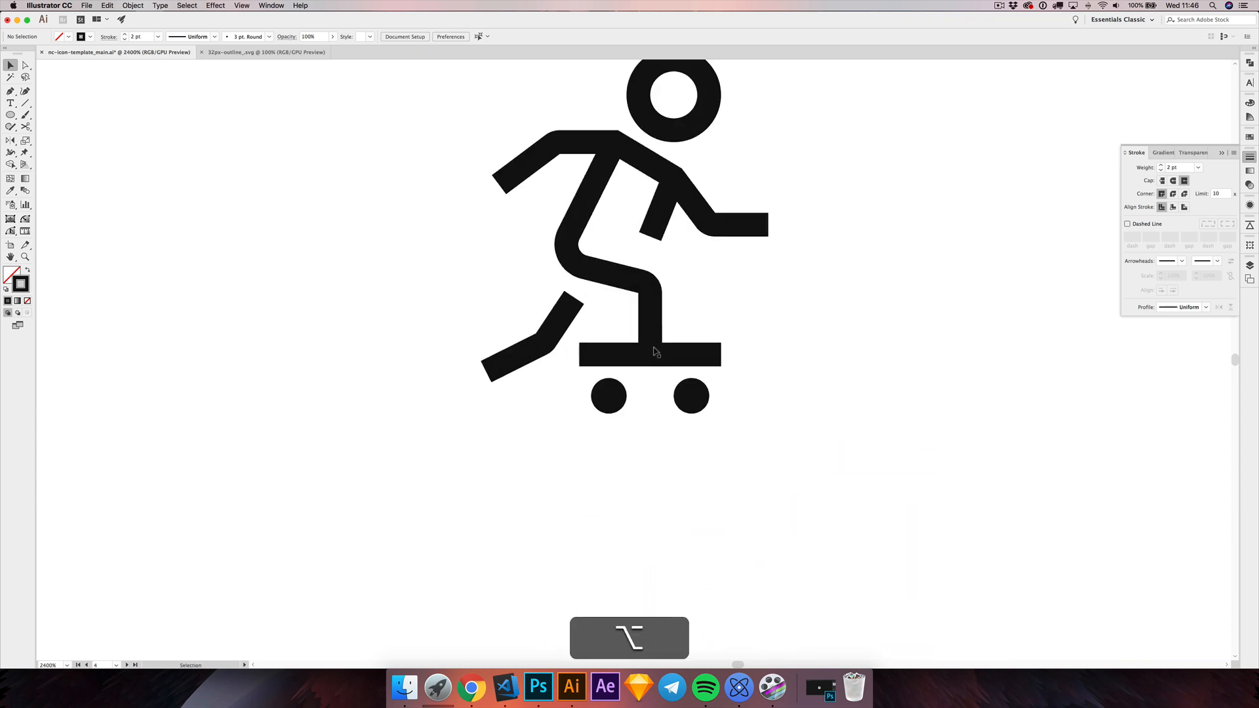
{"action": "scroll", "coordinate": [734, 328], "scroll_direction": "up", "scroll_amount": 2}
{"action": "key", "text": "shift+super+h"}
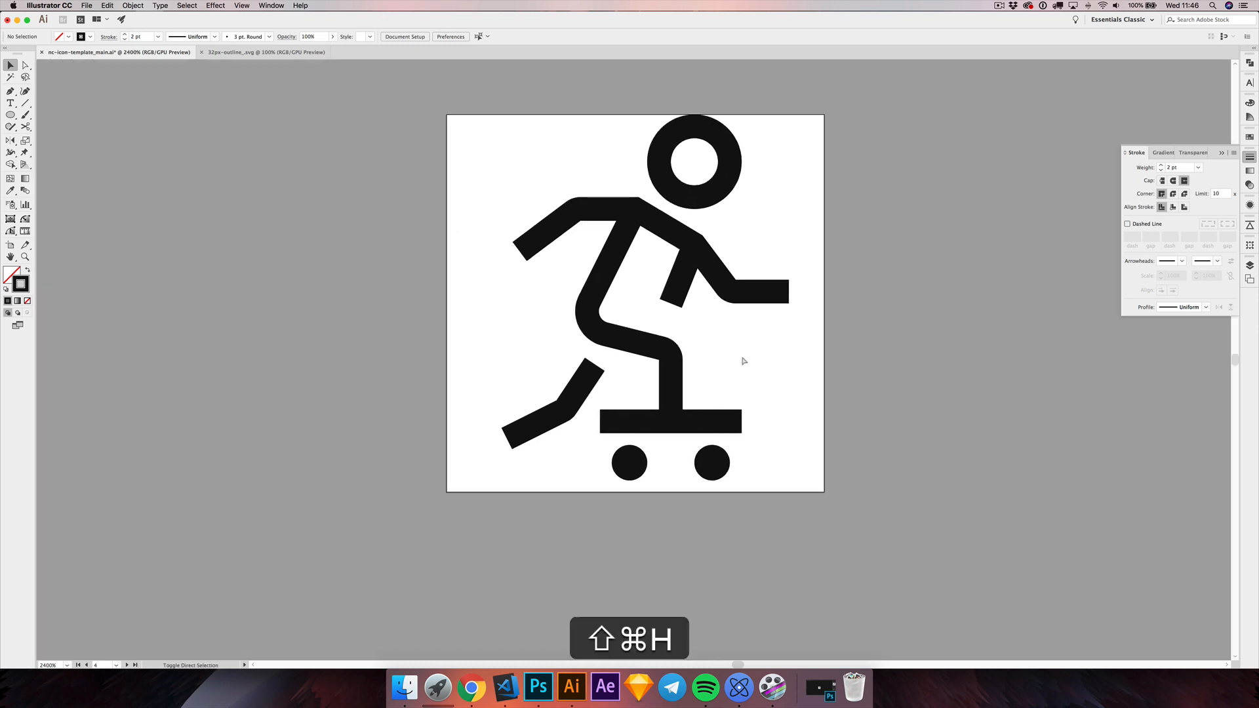
{"action": "left_click_drag", "start_coordinate": [503, 304], "coordinate": [495, 326]}
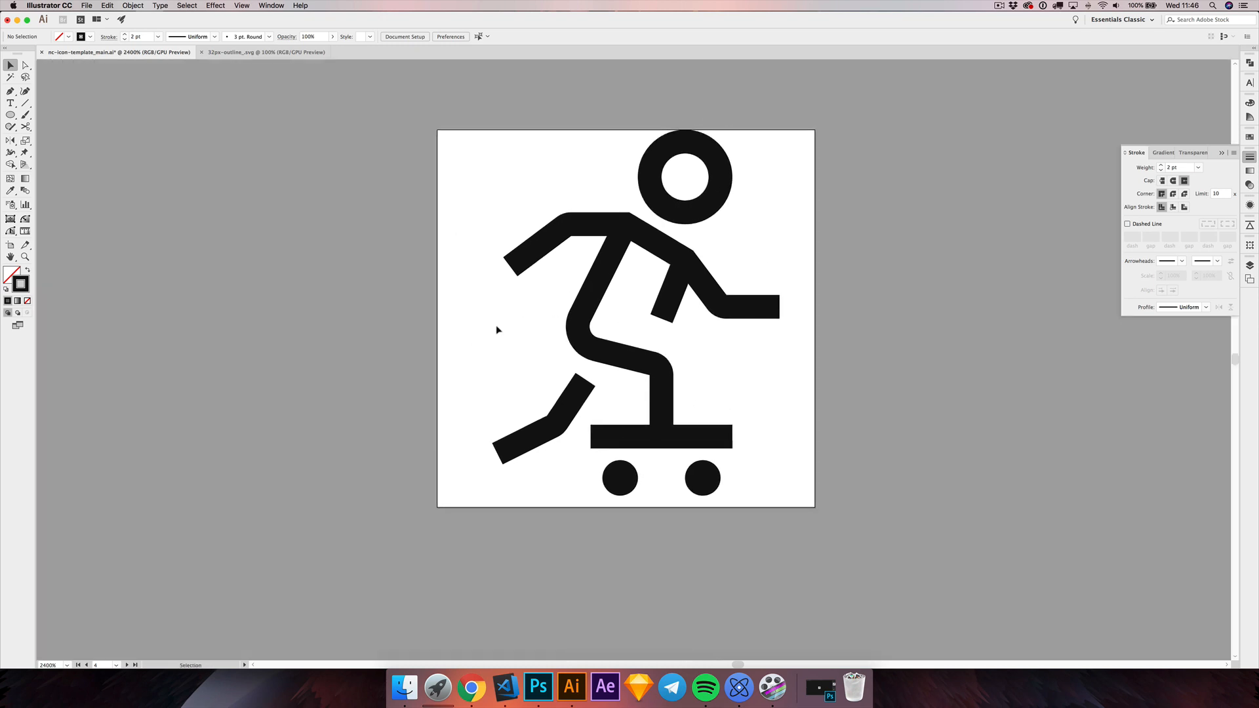
Step: Apply a round join to the corners of the arms-and-shoulders path and deselect it
{"action": "left_click_drag", "start_coordinate": [518, 237], "coordinate": [554, 280]}
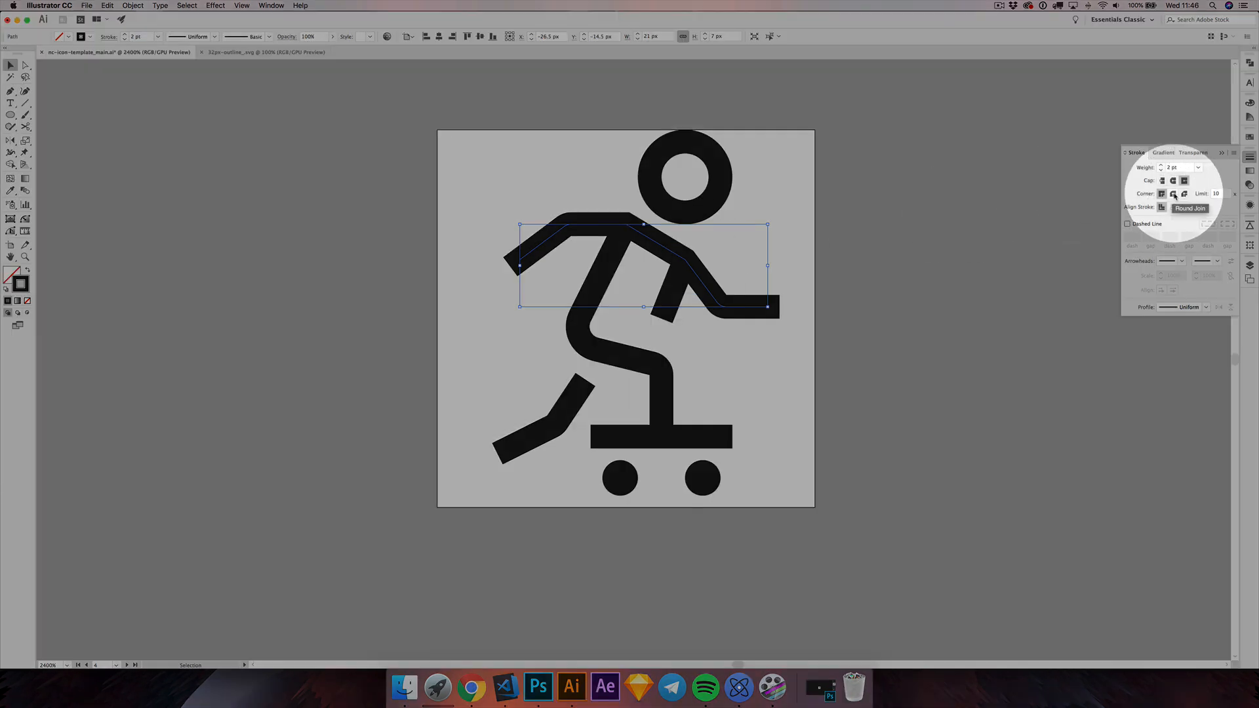
{"action": "left_click", "coordinate": [1174, 195]}
{"action": "left_click", "coordinate": [903, 227]}
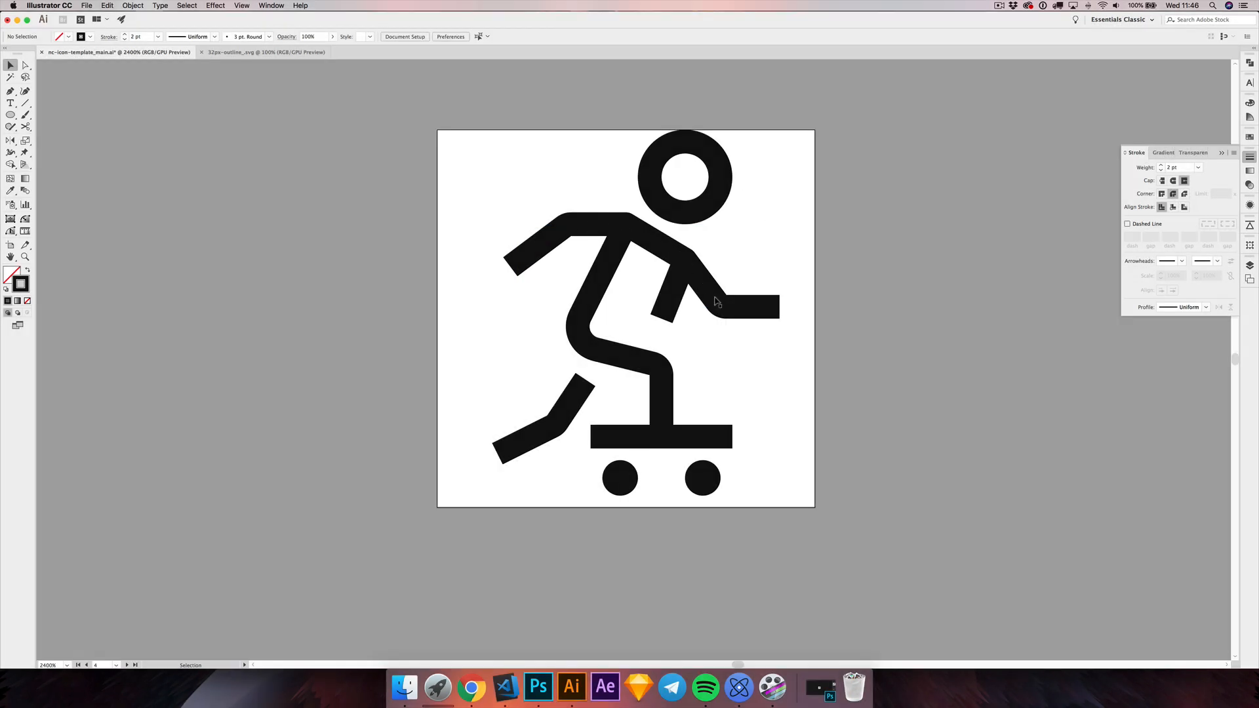
Step: Examine the finished icon on its artboard close up and at small sizes
{"action": "left_click_drag", "start_coordinate": [563, 262], "coordinate": [530, 302]}
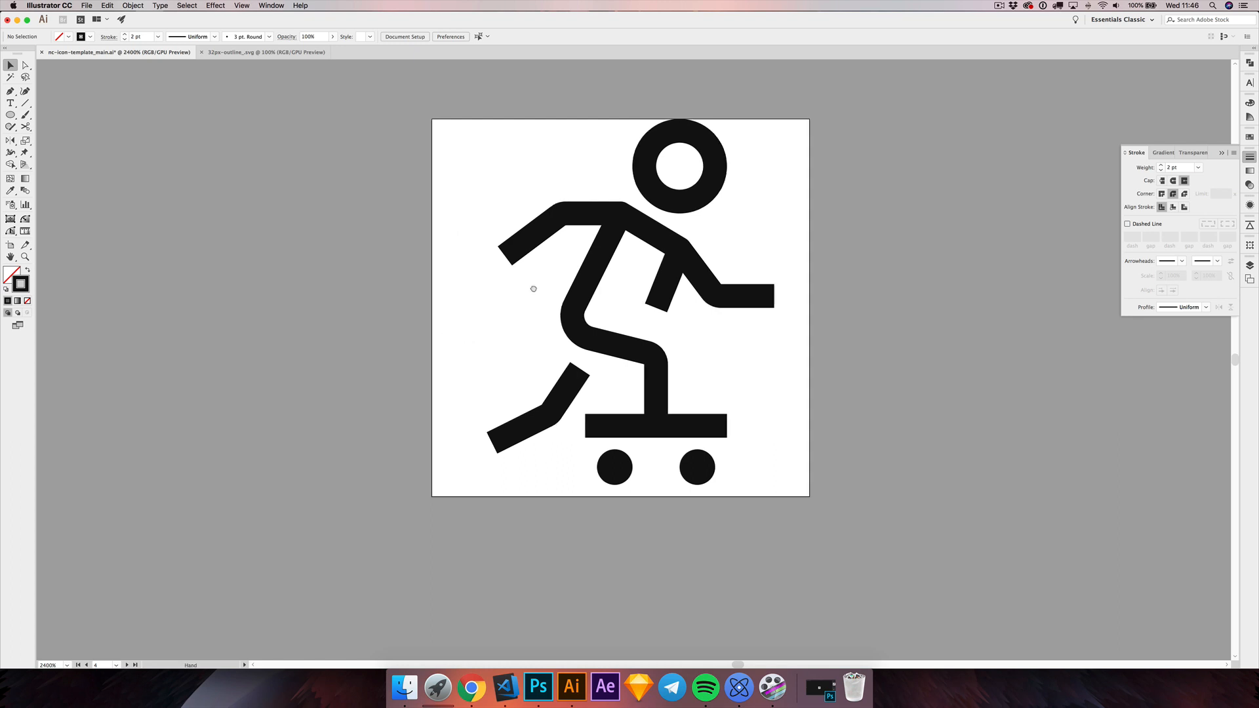
{"action": "scroll", "coordinate": [522, 293], "scroll_direction": "right", "scroll_amount": 2}
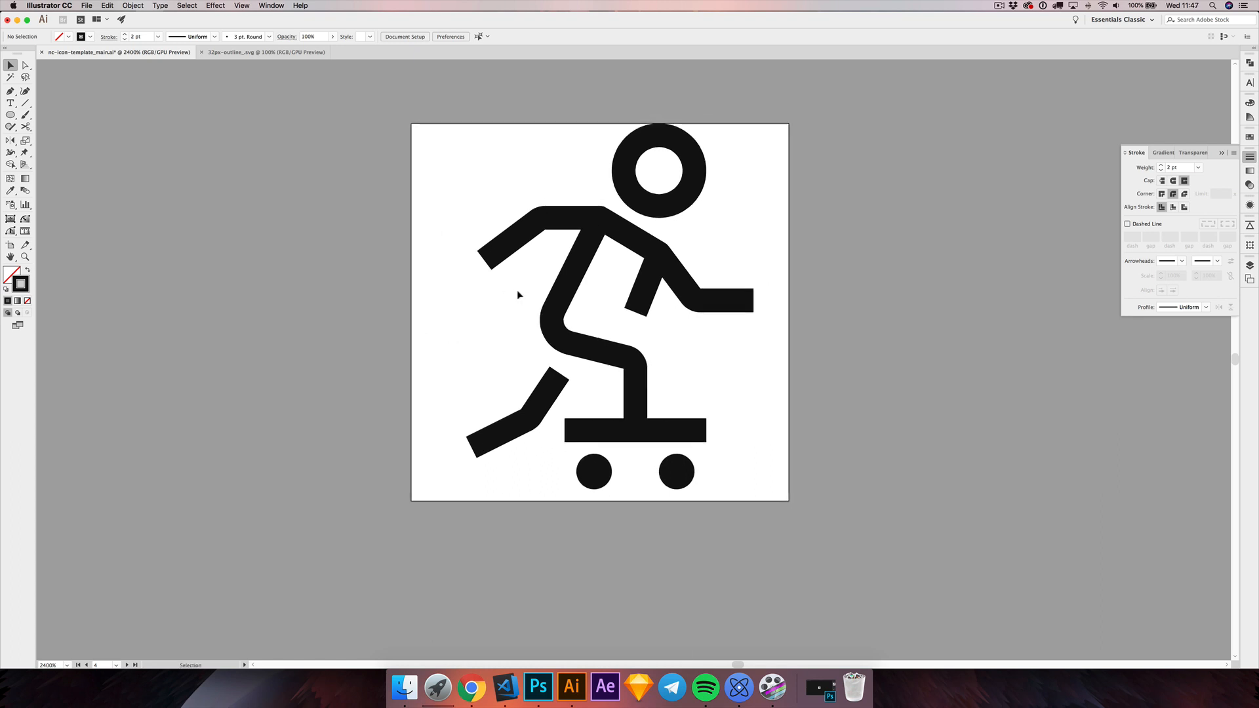
{"action": "key", "text": "super+1"}
{"action": "key", "text": "super+space"}
{"action": "scroll", "coordinate": [636, 336], "scroll_direction": "down", "scroll_amount": 1}
{"action": "scroll", "coordinate": [635, 334], "scroll_direction": "up", "scroll_amount": 5}
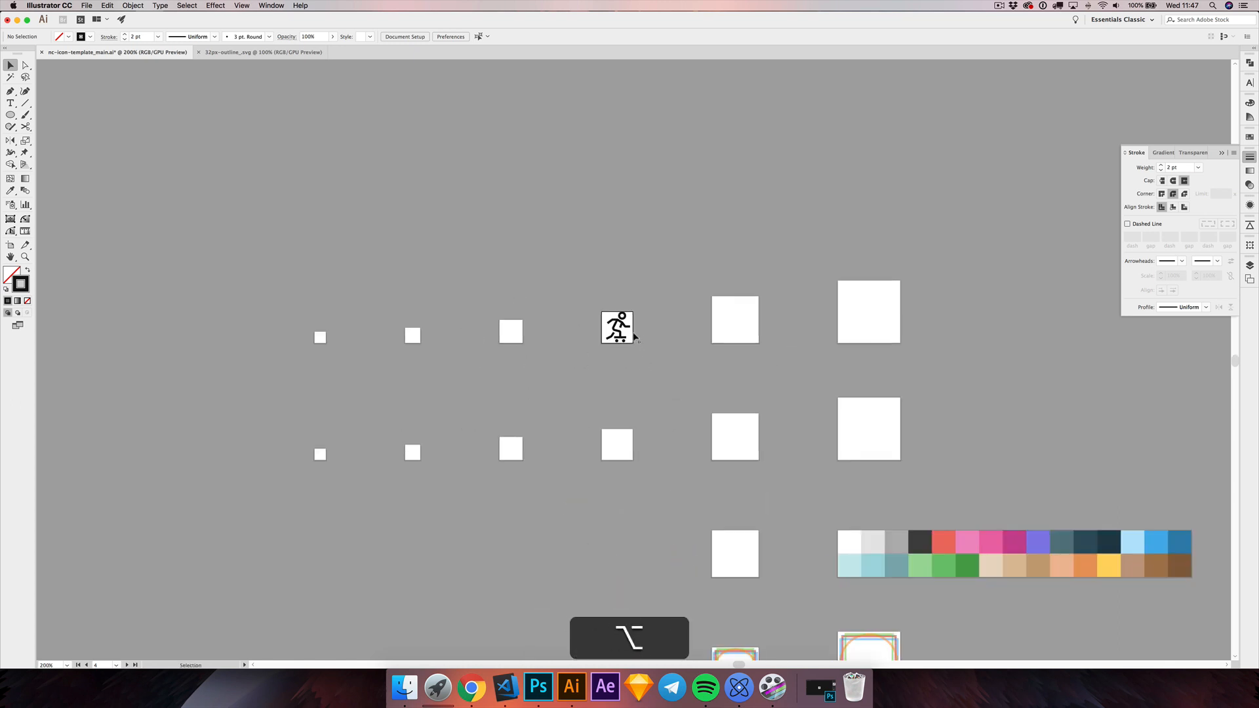
Step: Start Export for Screens, clear the existing artboard selection, and choose only artboard 4 with the skateboarder
{"action": "key", "text": "super+alt+e"}
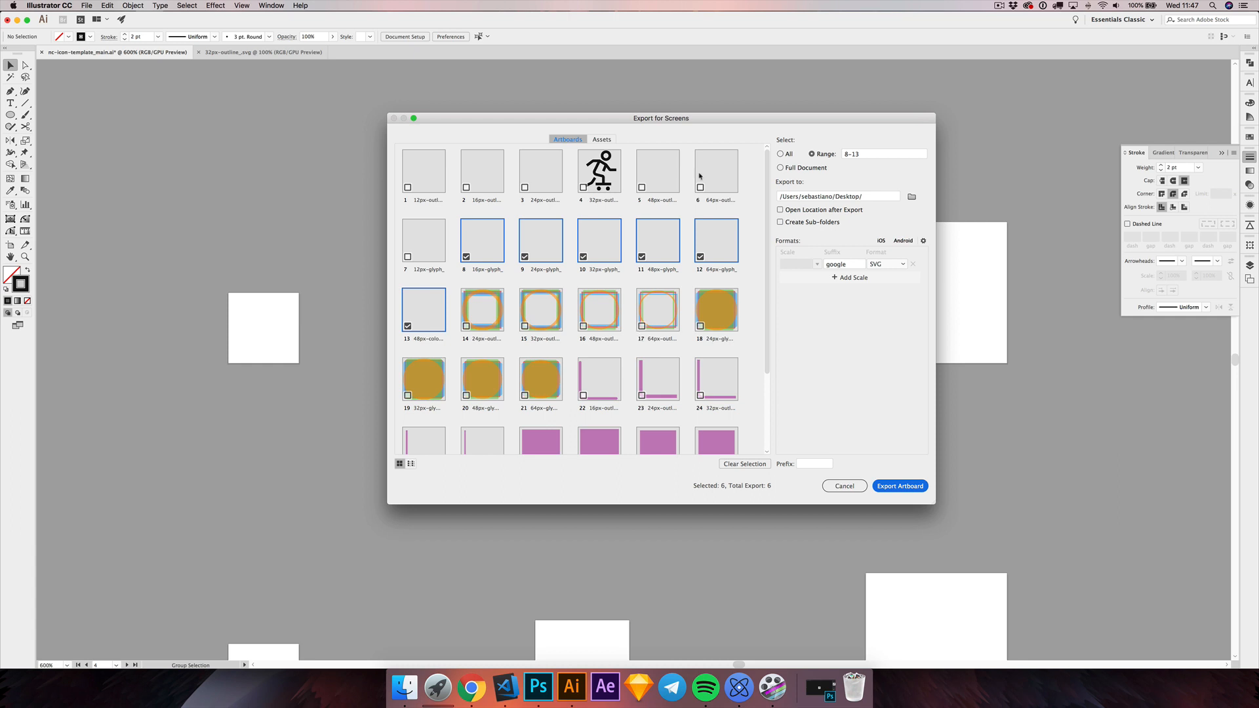
{"action": "left_click_drag", "start_coordinate": [662, 121], "coordinate": [642, 110]}
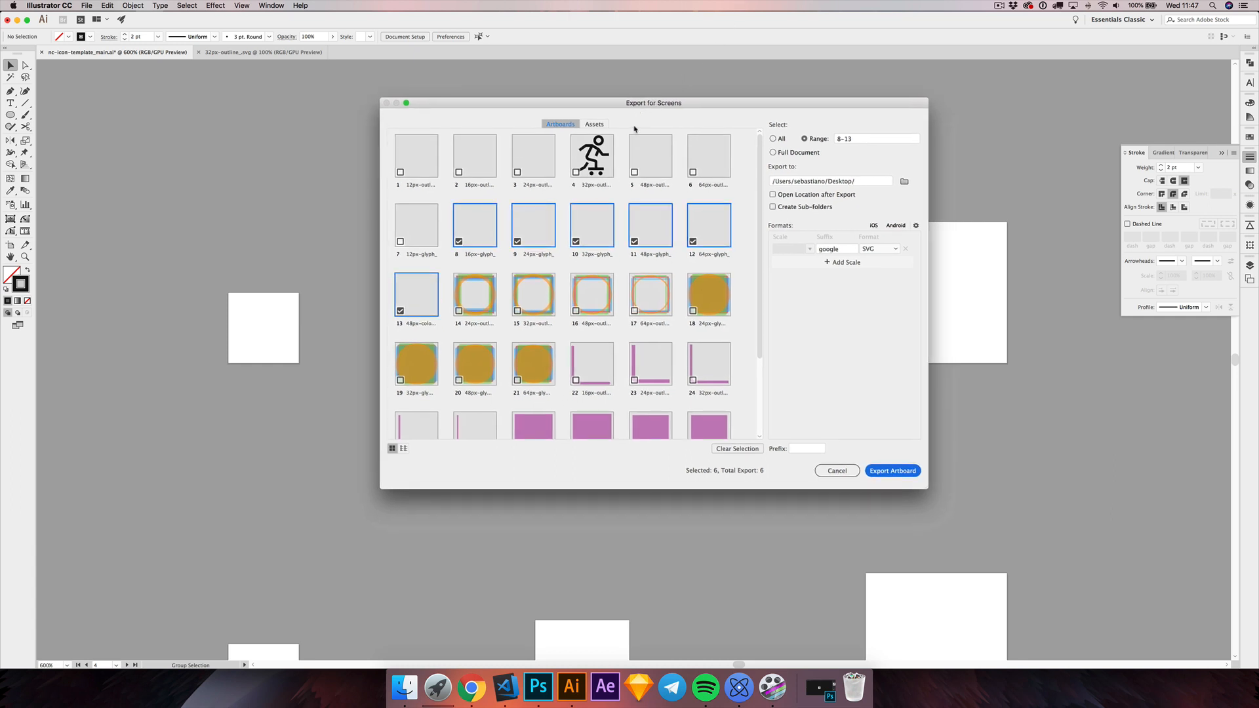
{"action": "left_click", "coordinate": [747, 449]}
{"action": "left_click", "coordinate": [581, 167]}
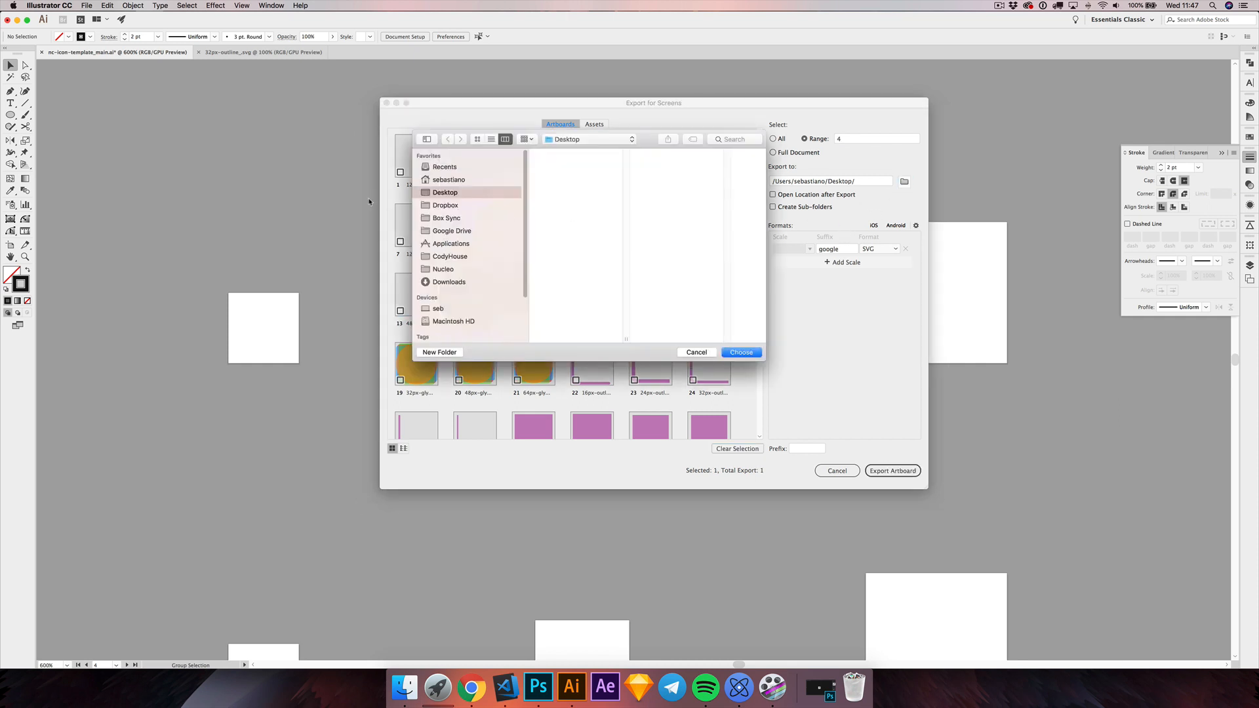
Step: Choose the user's home folder as the export destination
{"action": "left_click", "coordinate": [453, 179]}
{"action": "left_click_drag", "start_coordinate": [652, 141], "coordinate": [512, 143]}
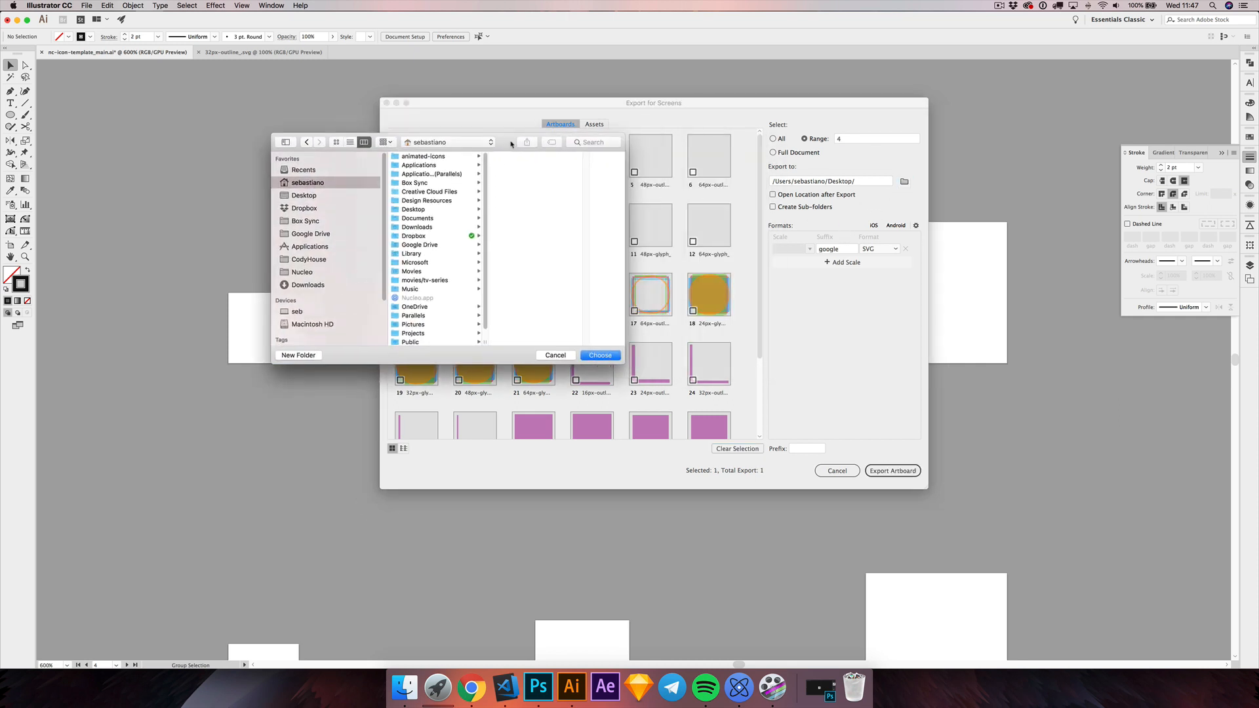
{"action": "left_click", "coordinate": [592, 356]}
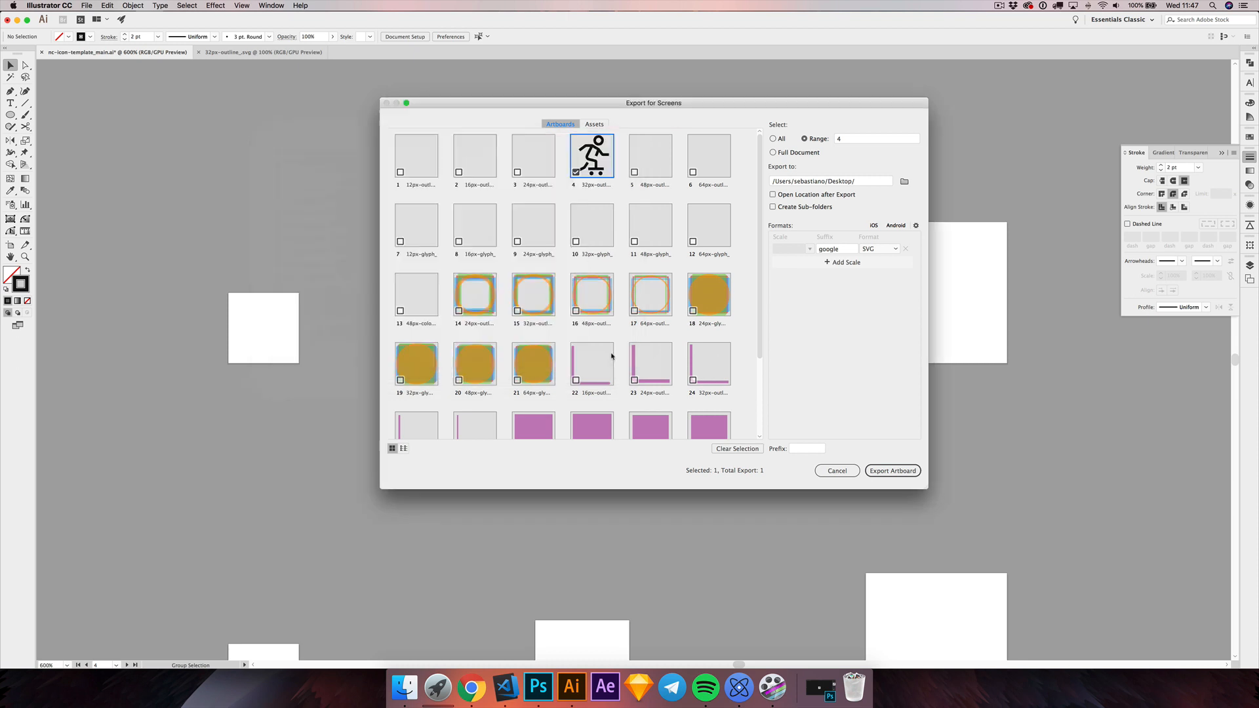
Step: Replace the file name suffix with "skateboard" and export the selected artboard as SVG
{"action": "left_click", "coordinate": [833, 250]}
{"action": "type", "text": "ska"}
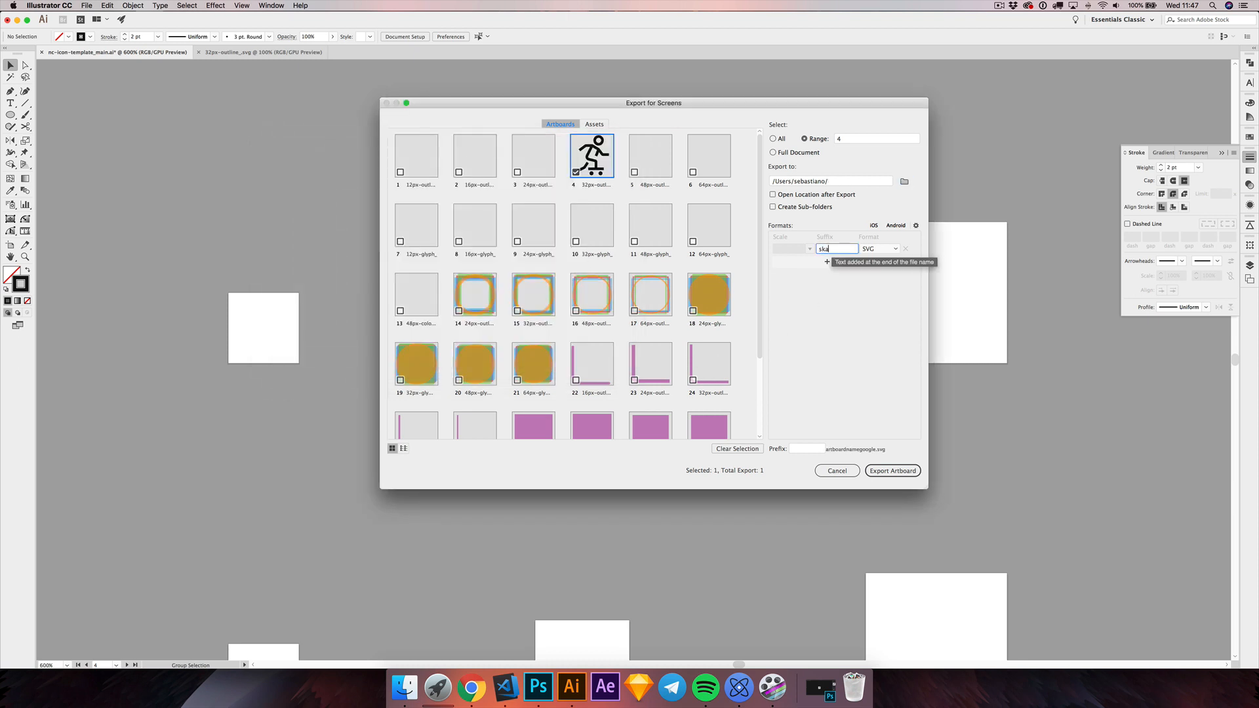
{"action": "type", "text": "teboard"}
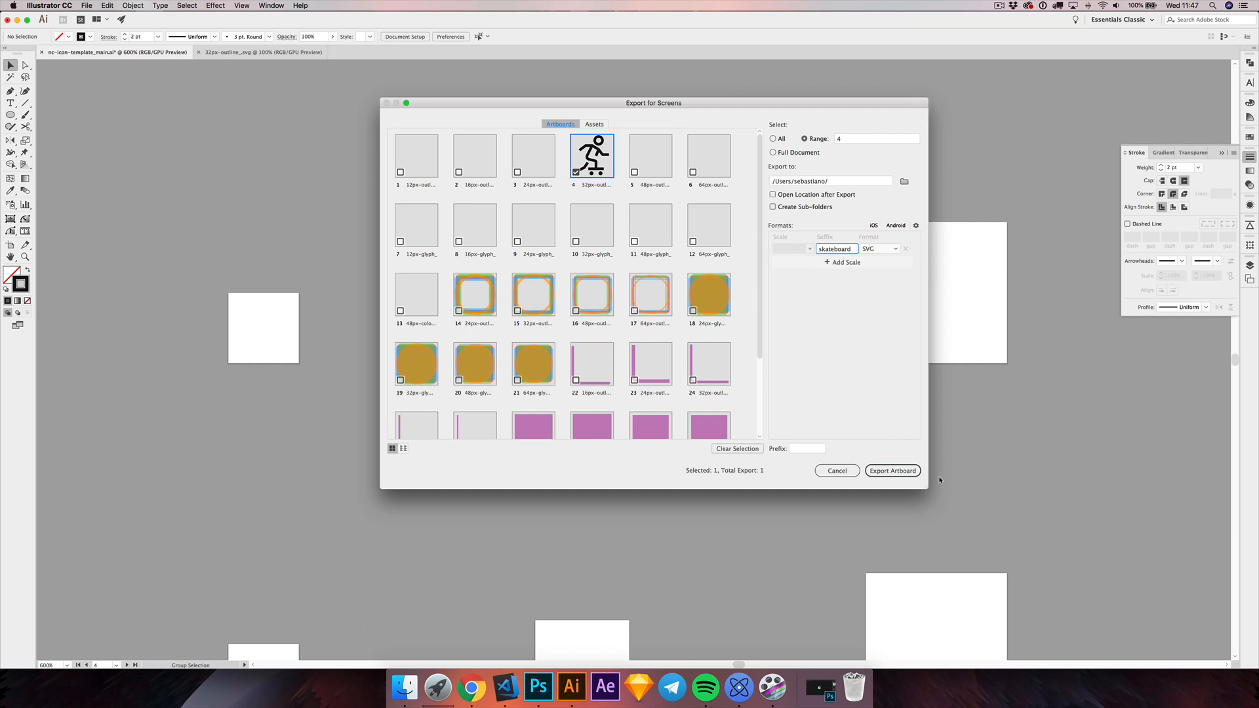
{"action": "left_click", "coordinate": [892, 470]}
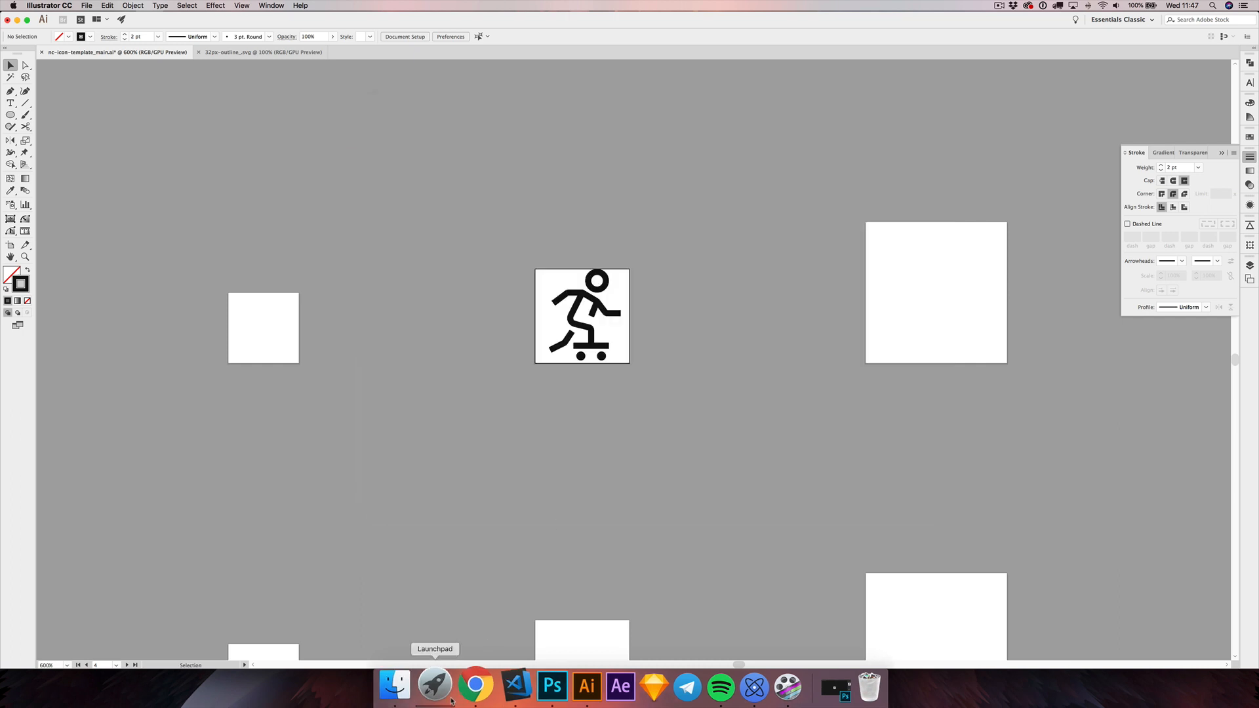
Step: Switch to Nucleo and bring the exported skateboarder SVG from the home folder in Finder into its icon import
{"action": "left_click", "coordinate": [739, 683]}
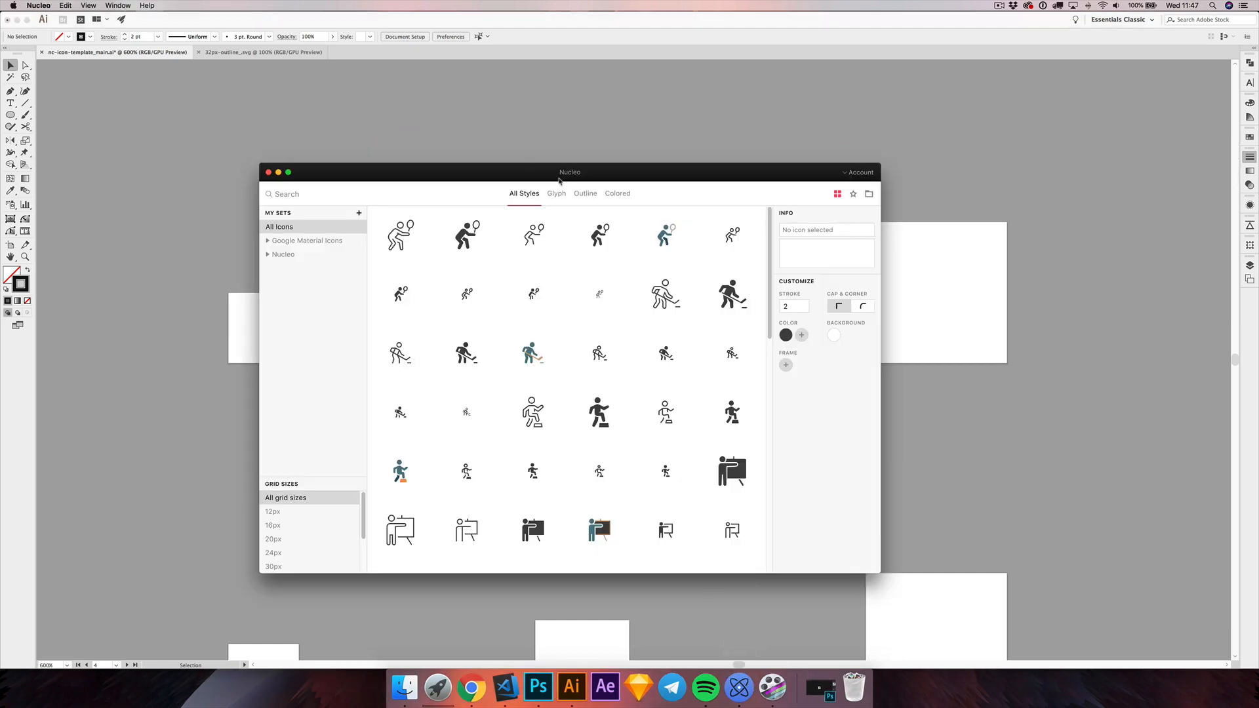
{"action": "left_click", "coordinate": [403, 685]}
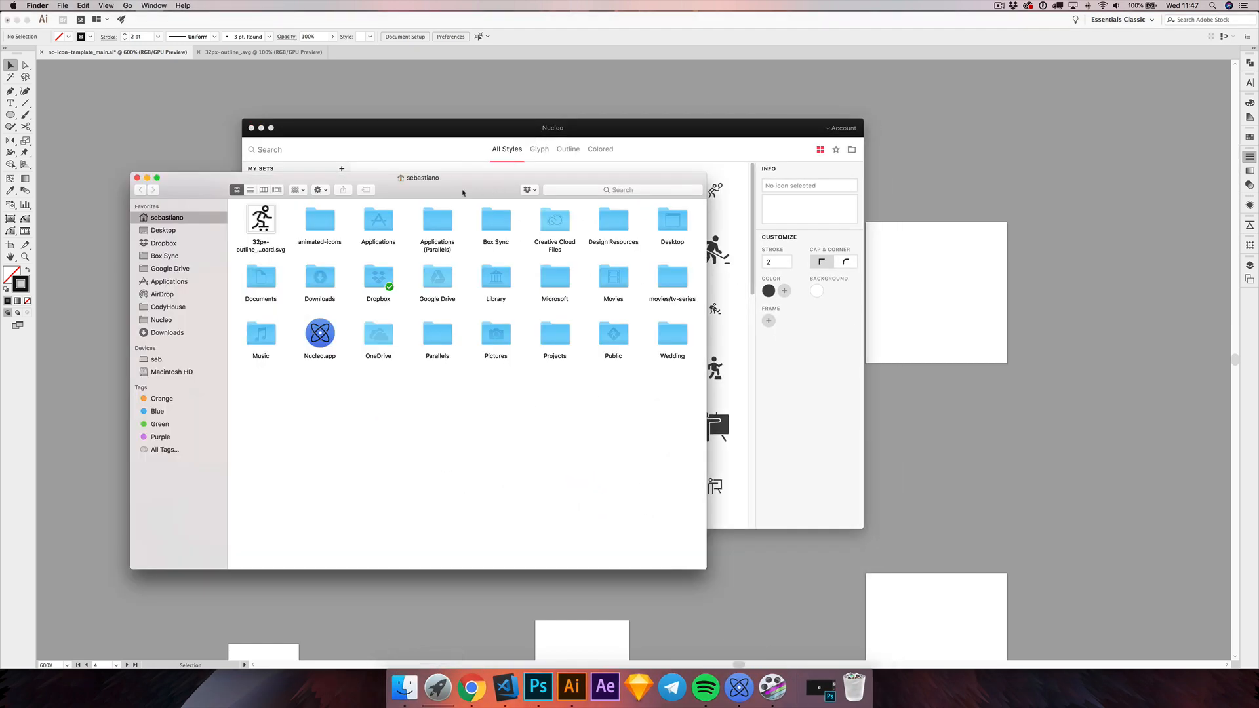
{"action": "left_click_drag", "start_coordinate": [445, 178], "coordinate": [882, 215]}
{"action": "left_click", "coordinate": [598, 255]}
{"action": "left_click_drag", "start_coordinate": [633, 215], "coordinate": [646, 203]}
{"action": "left_click", "coordinate": [615, 230]}
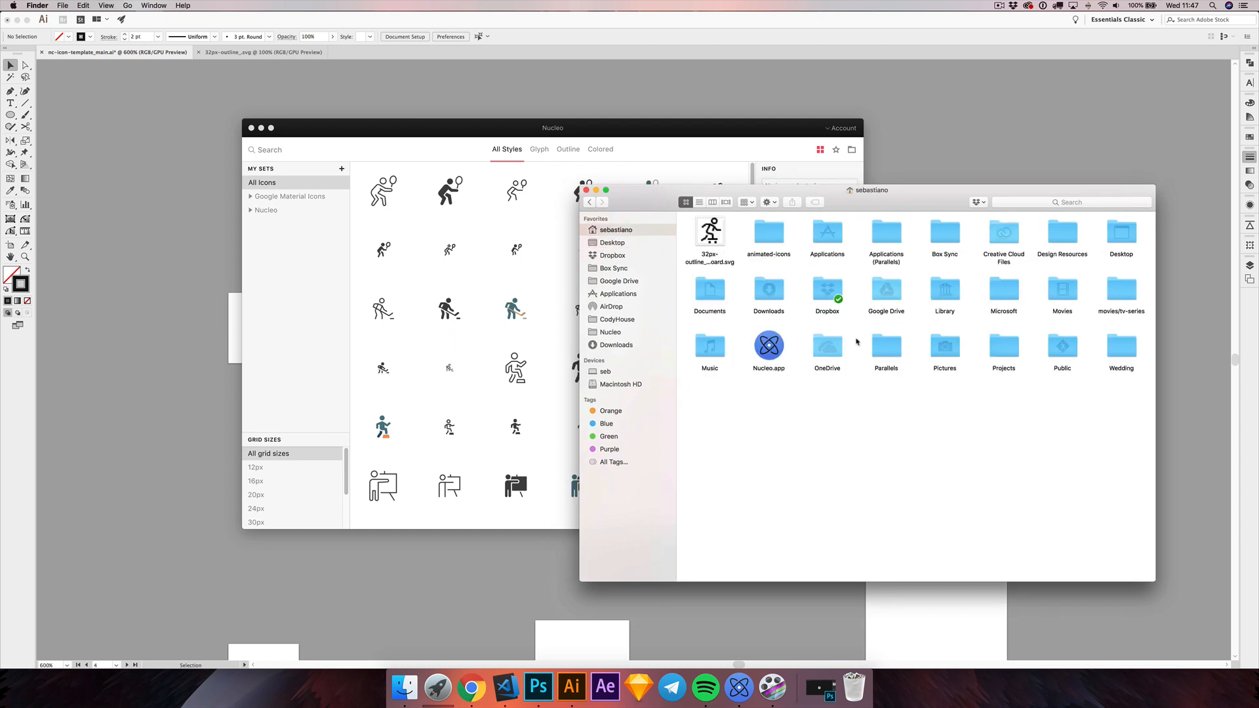
{"action": "left_click_drag", "start_coordinate": [709, 231], "coordinate": [515, 289]}
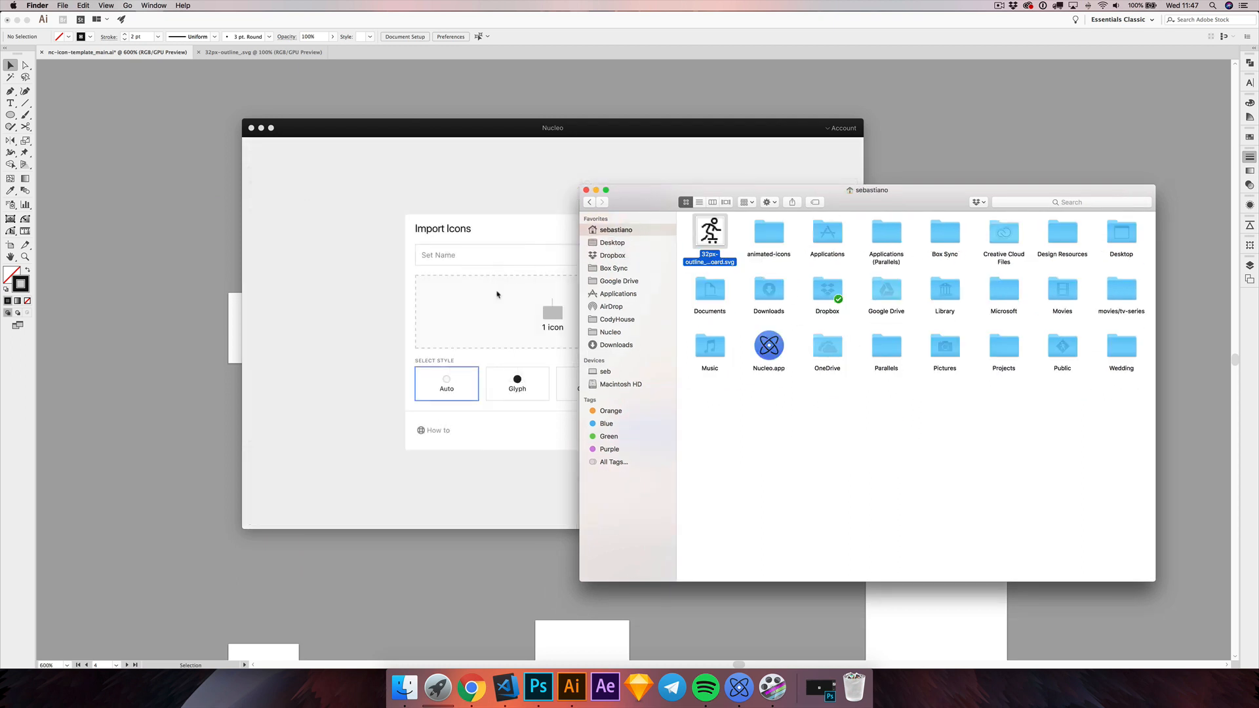
Step: Name the imported set "Skateboard Icons", give it the Outline style and create it
{"action": "left_click", "coordinate": [477, 256]}
{"action": "type", "text": "Ska"}
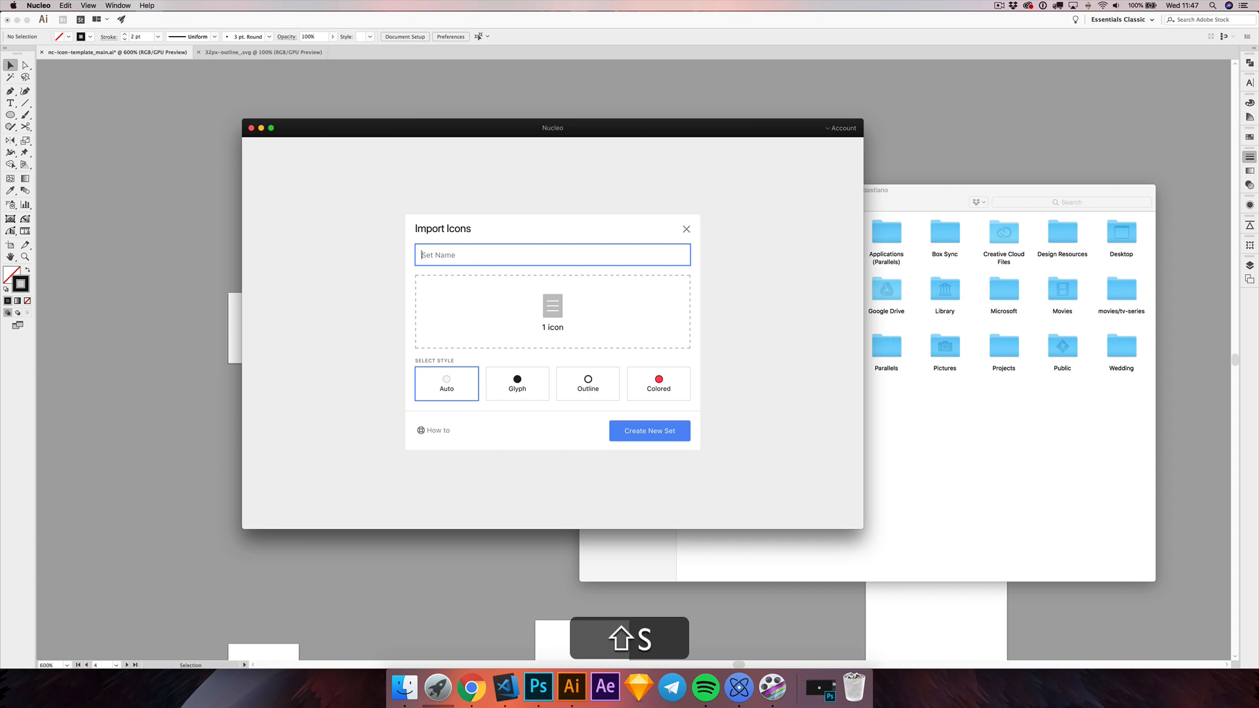
{"action": "type", "text": "tebo"}
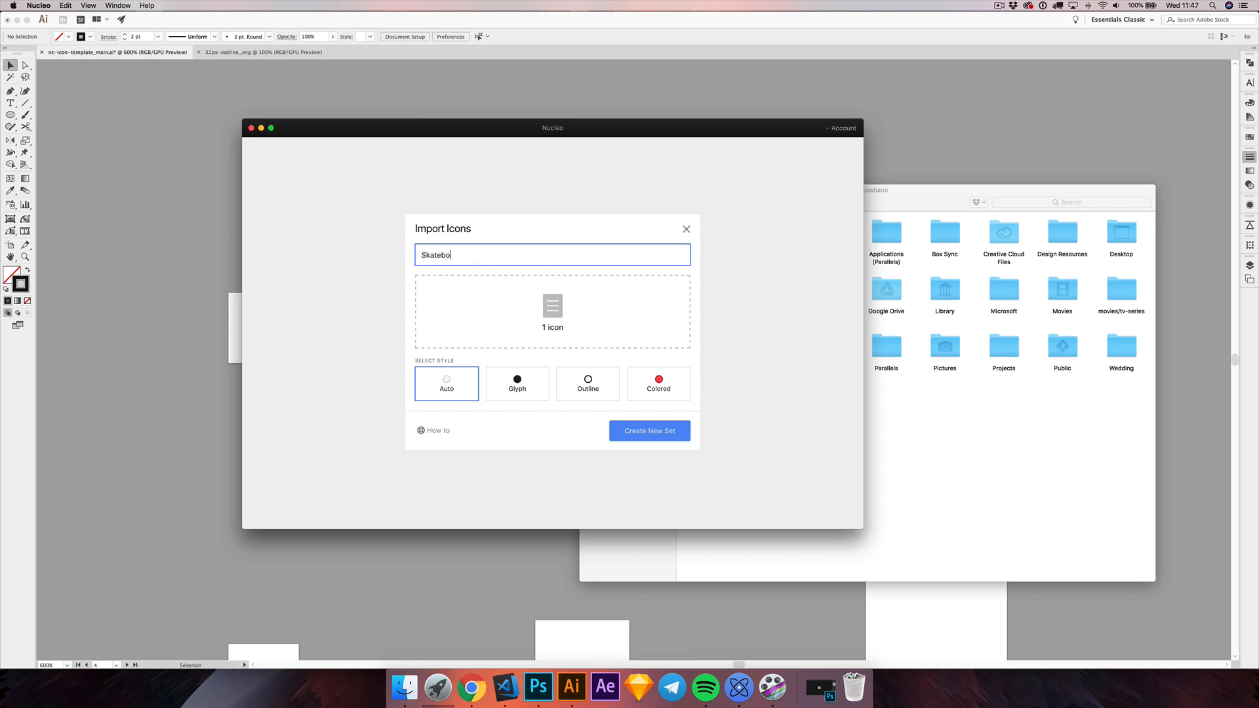
{"action": "type", "text": "ard Icons"}
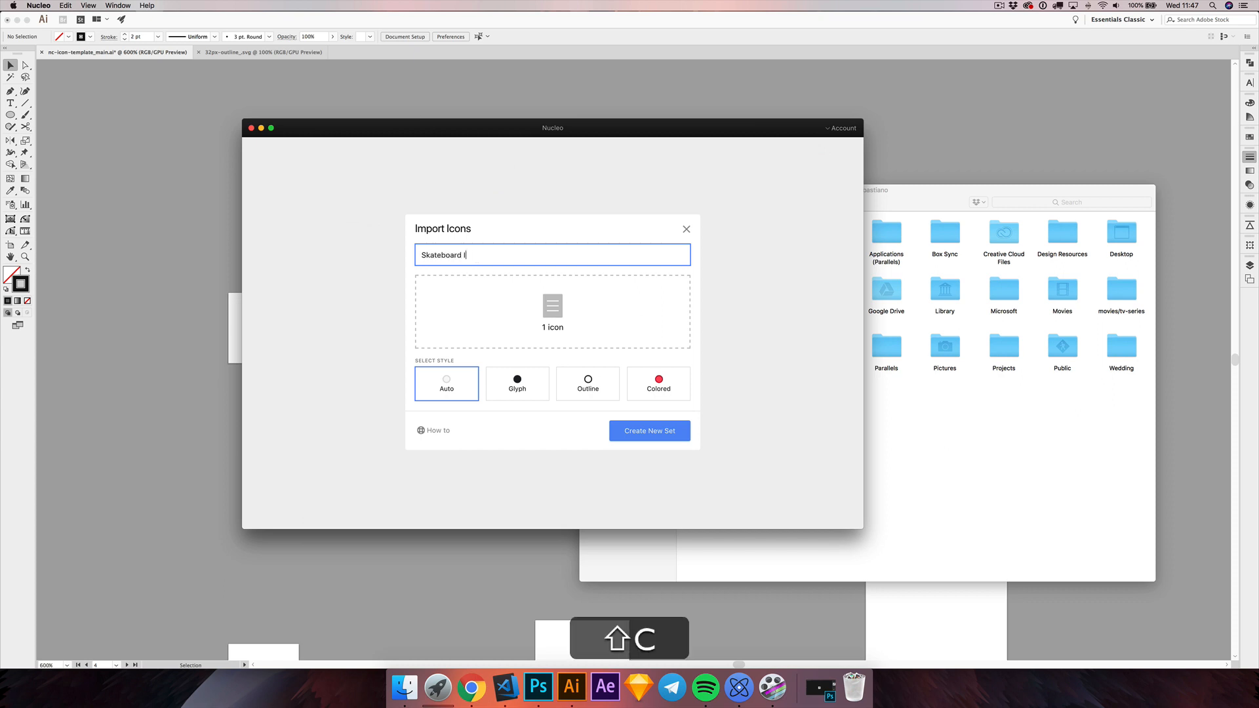
{"action": "left_click", "coordinate": [590, 387]}
{"action": "left_click", "coordinate": [636, 433]}
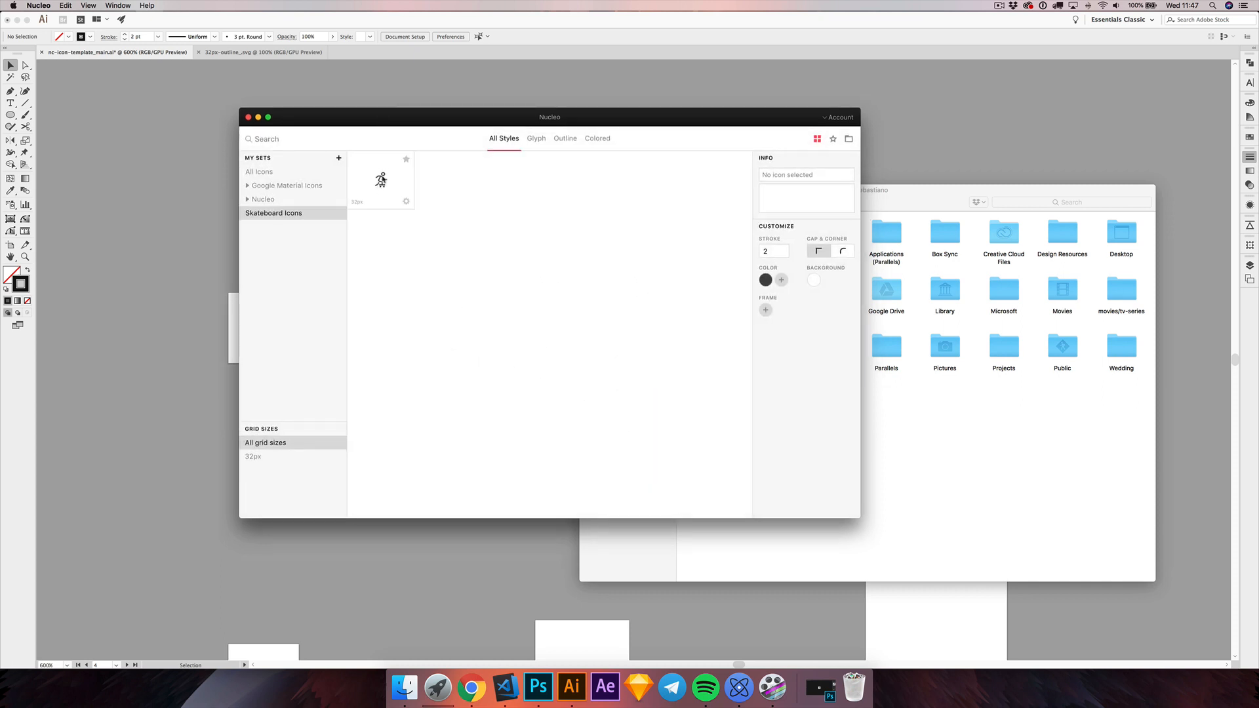
{"action": "left_click_drag", "start_coordinate": [387, 123], "coordinate": [437, 107]}
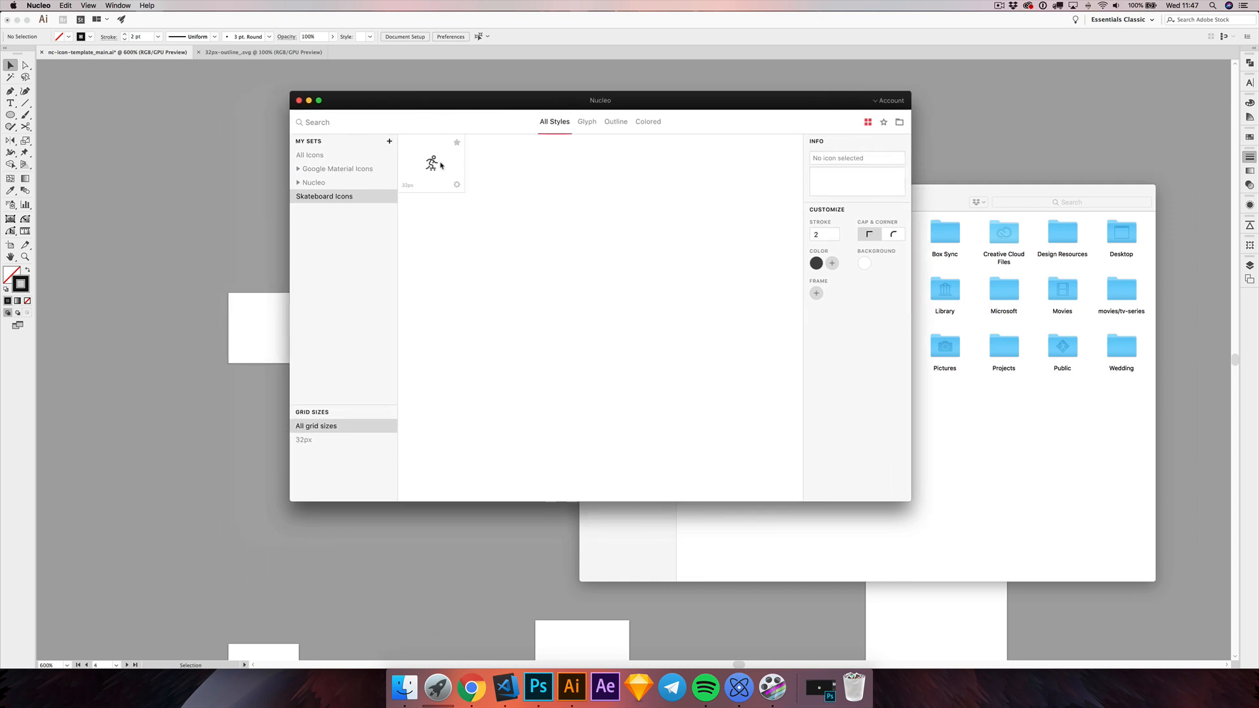
{"action": "left_click_drag", "start_coordinate": [448, 107], "coordinate": [467, 104]}
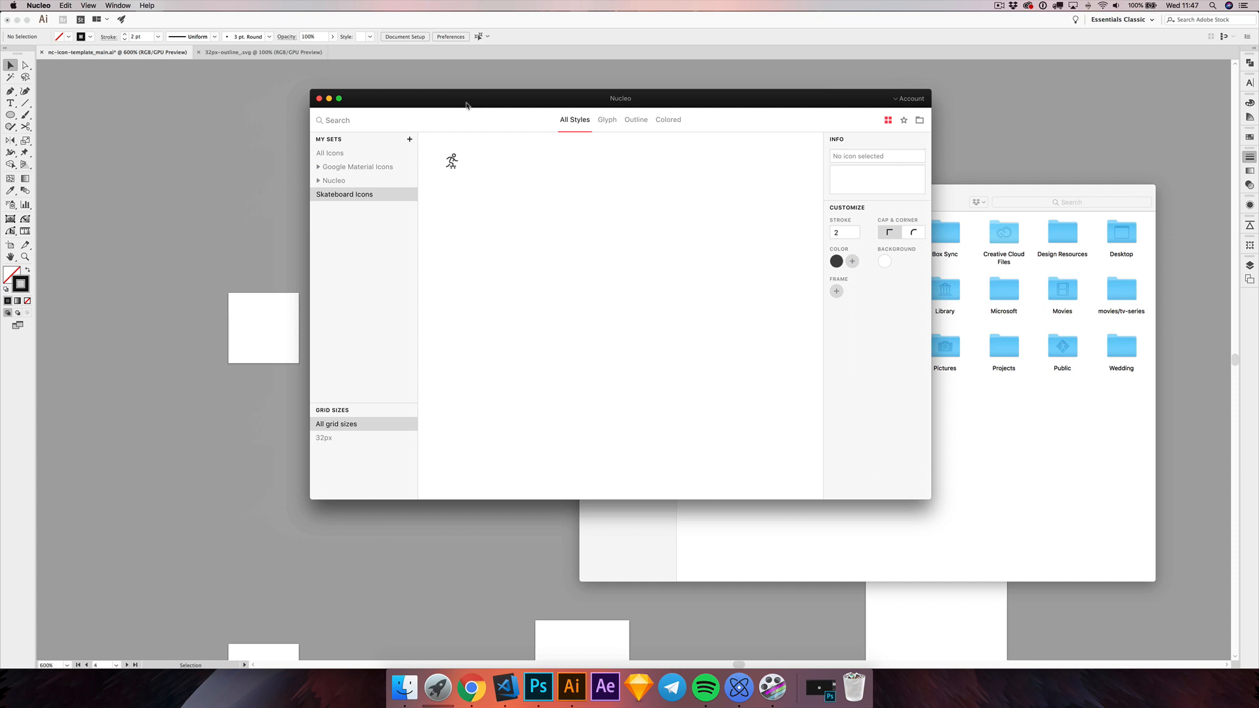
{"action": "left_click_drag", "start_coordinate": [467, 105], "coordinate": [471, 102]}
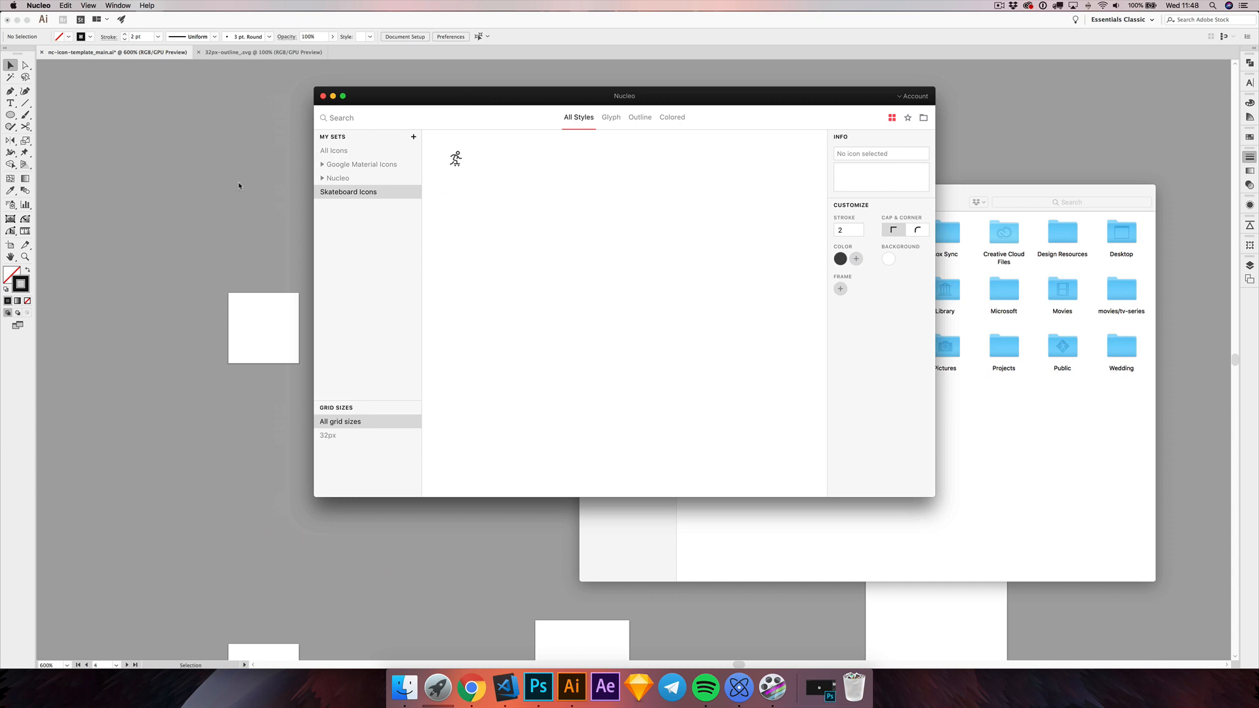
Step: Switch back to Illustrator and enlarge the skateboarder artboard to 2400%
{"action": "left_click", "coordinate": [225, 193]}
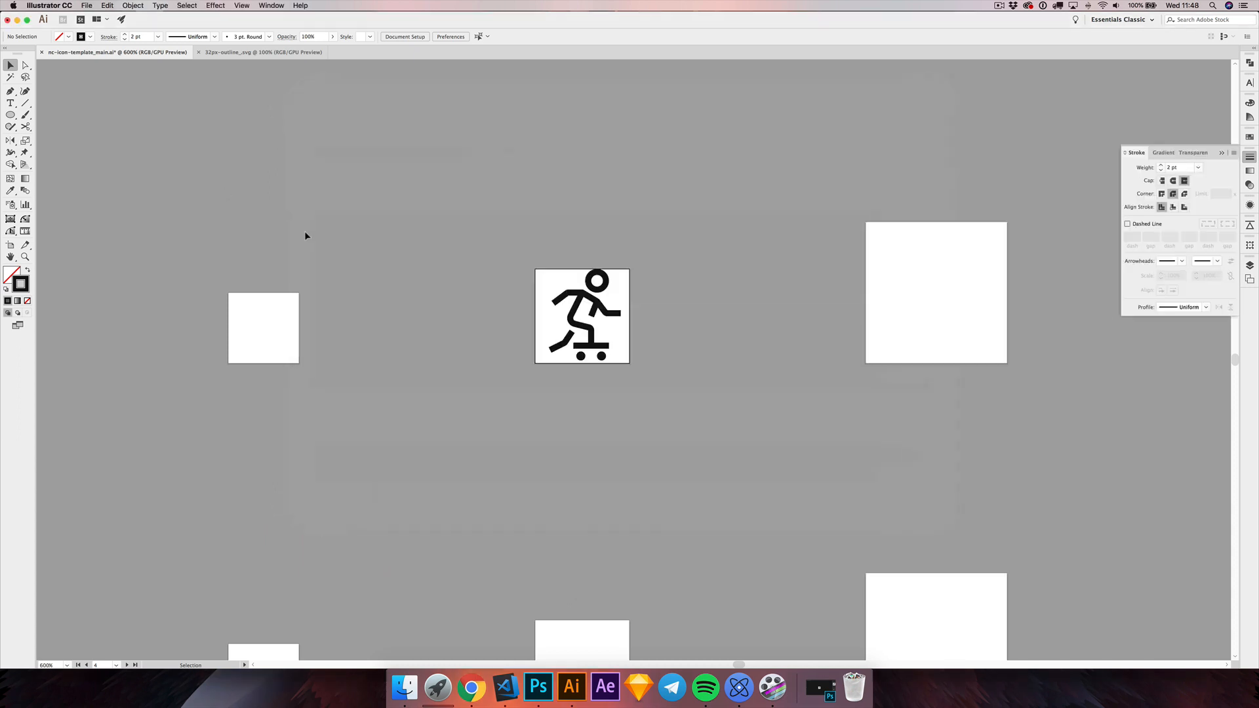
{"action": "scroll", "coordinate": [572, 318], "scroll_direction": "up", "scroll_amount": 4}
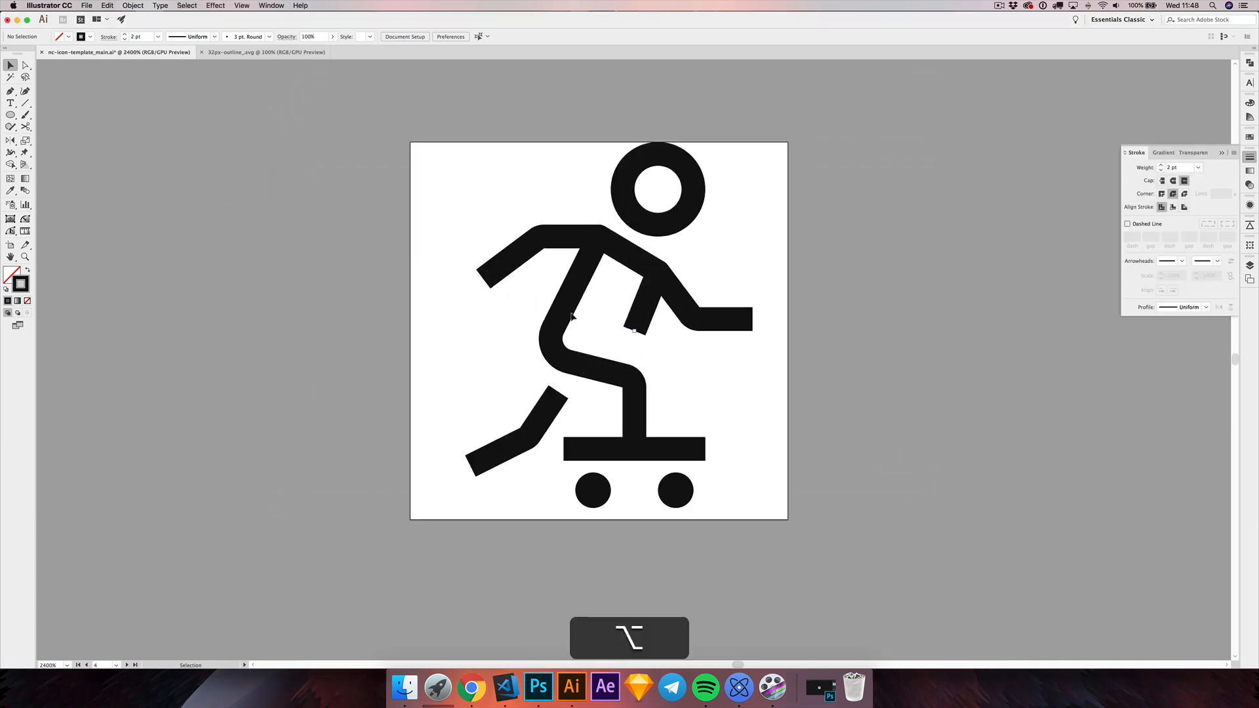
{"action": "scroll", "coordinate": [528, 322], "scroll_direction": "down", "scroll_amount": 2}
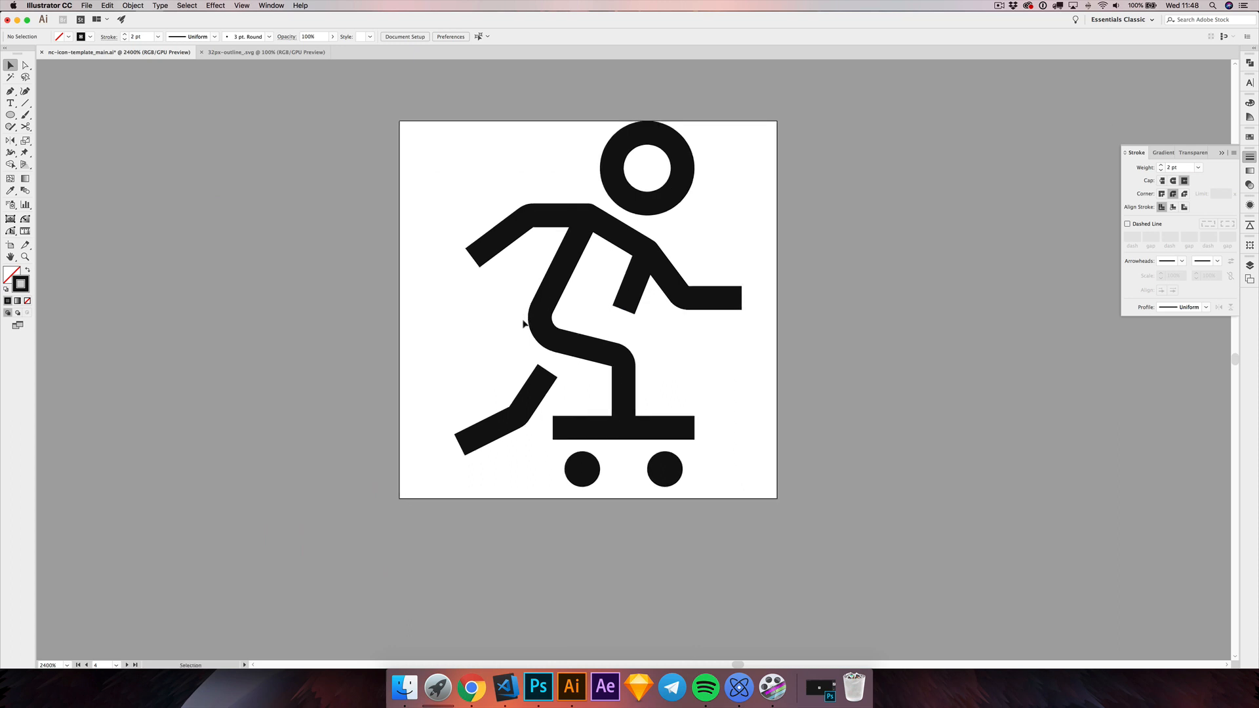
Step: Try round caps on all the skateboarder's stroked paths, inspect the variant, and undo it
{"action": "mouse_move", "coordinate": [439, 145]}
{"action": "left_mouse_down"}
{"action": "mouse_move", "coordinate": [739, 394]}
{"action": "mouse_move", "coordinate": [770, 442]}
{"action": "left_mouse_up"}
{"action": "left_click", "coordinate": [680, 371]}
{"action": "left_click_drag", "start_coordinate": [477, 164], "coordinate": [721, 443]}
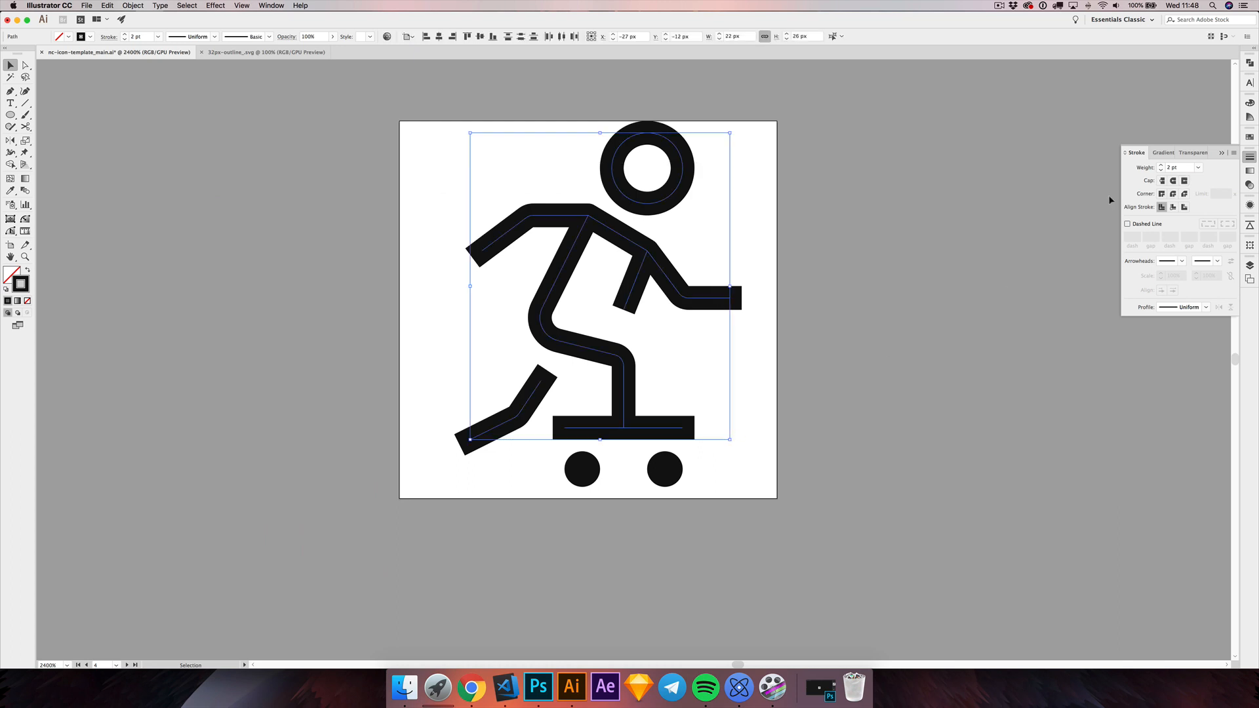
{"action": "left_click", "coordinate": [1175, 183]}
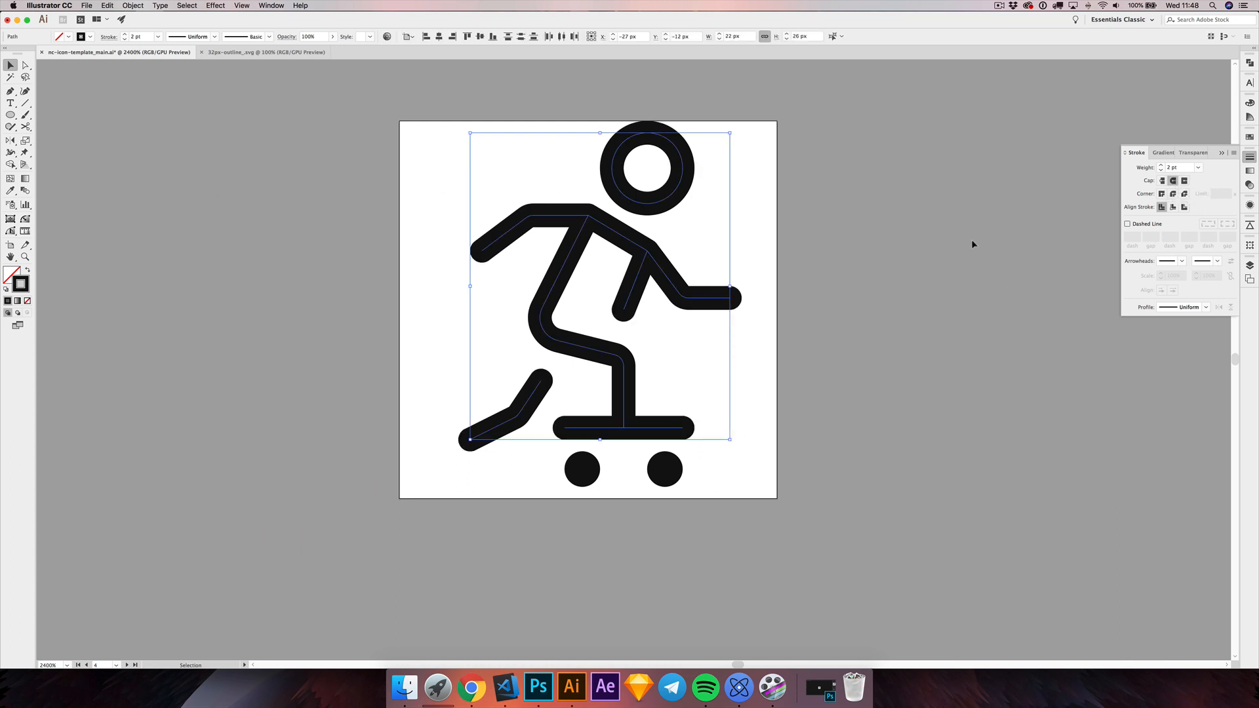
{"action": "left_click", "coordinate": [947, 249]}
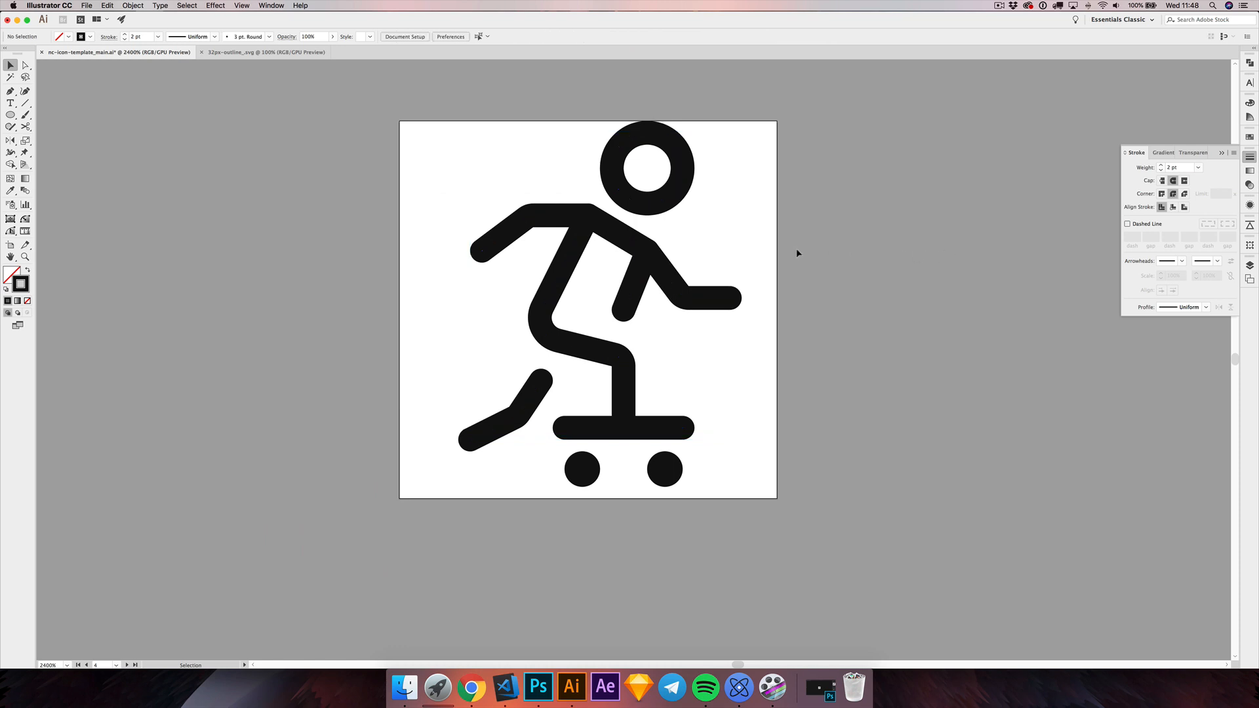
{"action": "left_click_drag", "start_coordinate": [506, 310], "coordinate": [533, 311]}
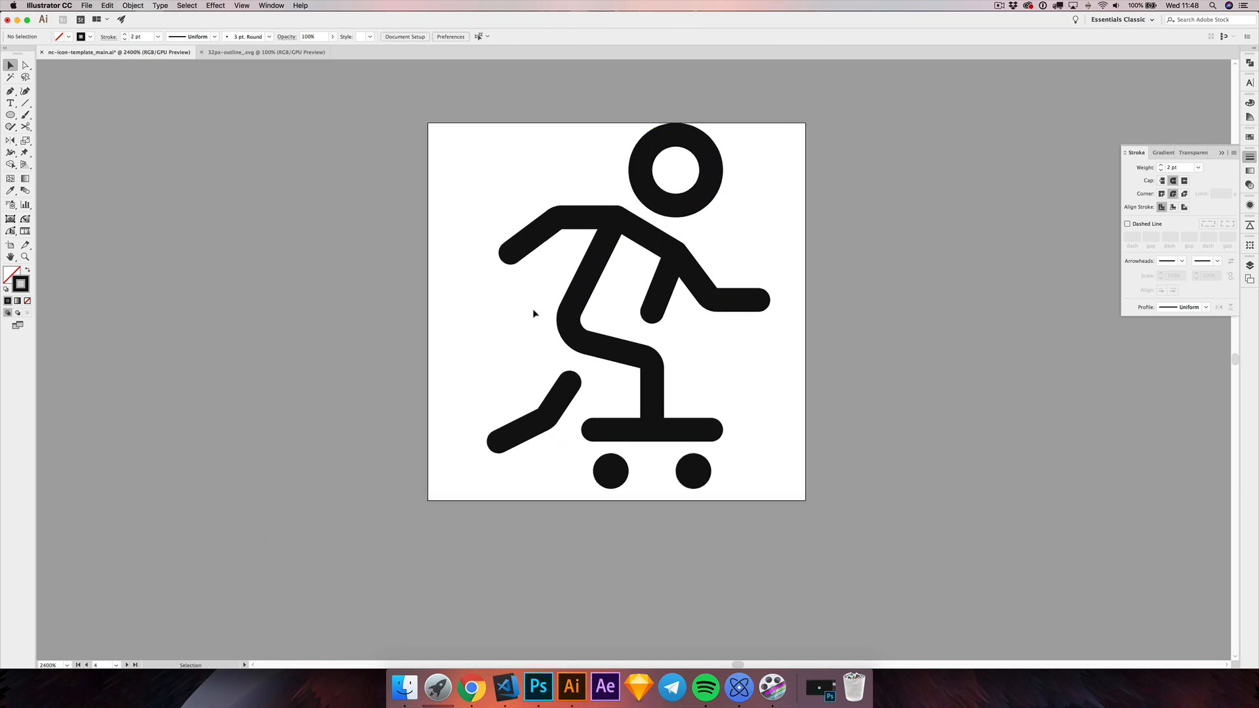
{"action": "key", "text": "alt"}
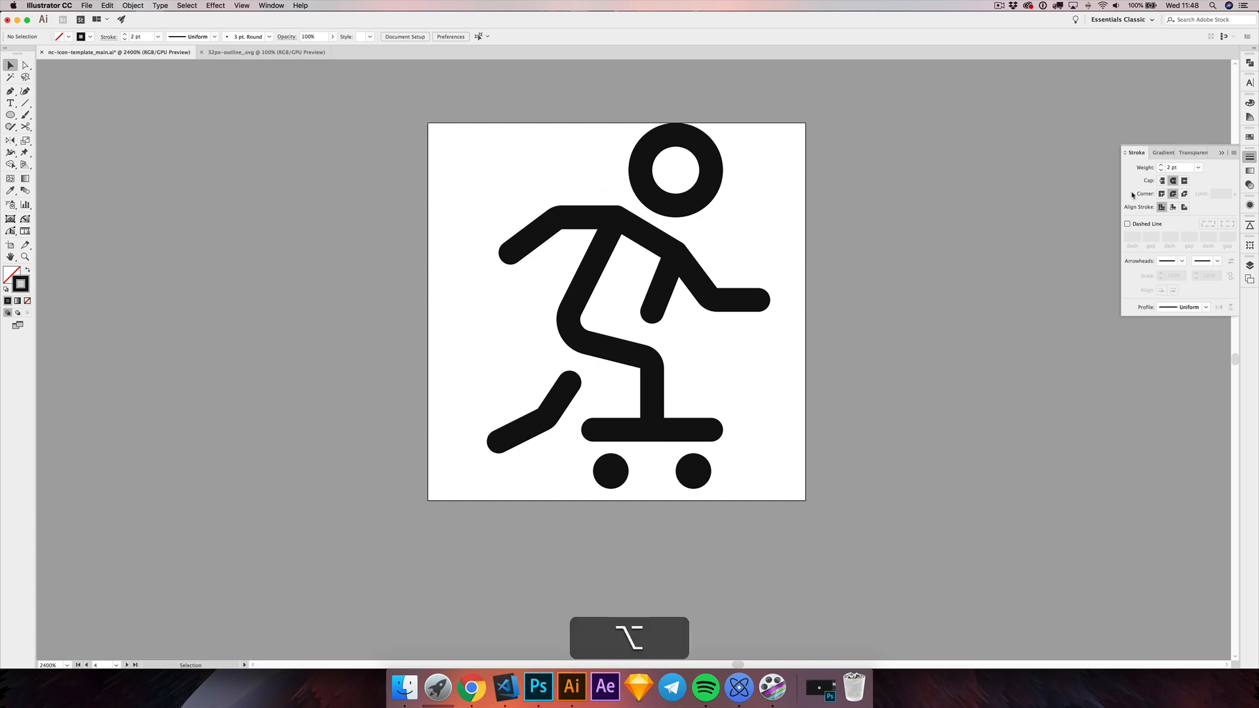
{"action": "key", "text": "super+z"}
{"action": "key", "text": "super+z"}
Step: Set the stroke weight of the skateboarder's head, body, limbs and deck paths to 1 pt and deselect them
{"action": "left_click_drag", "start_coordinate": [522, 170], "coordinate": [780, 442]}
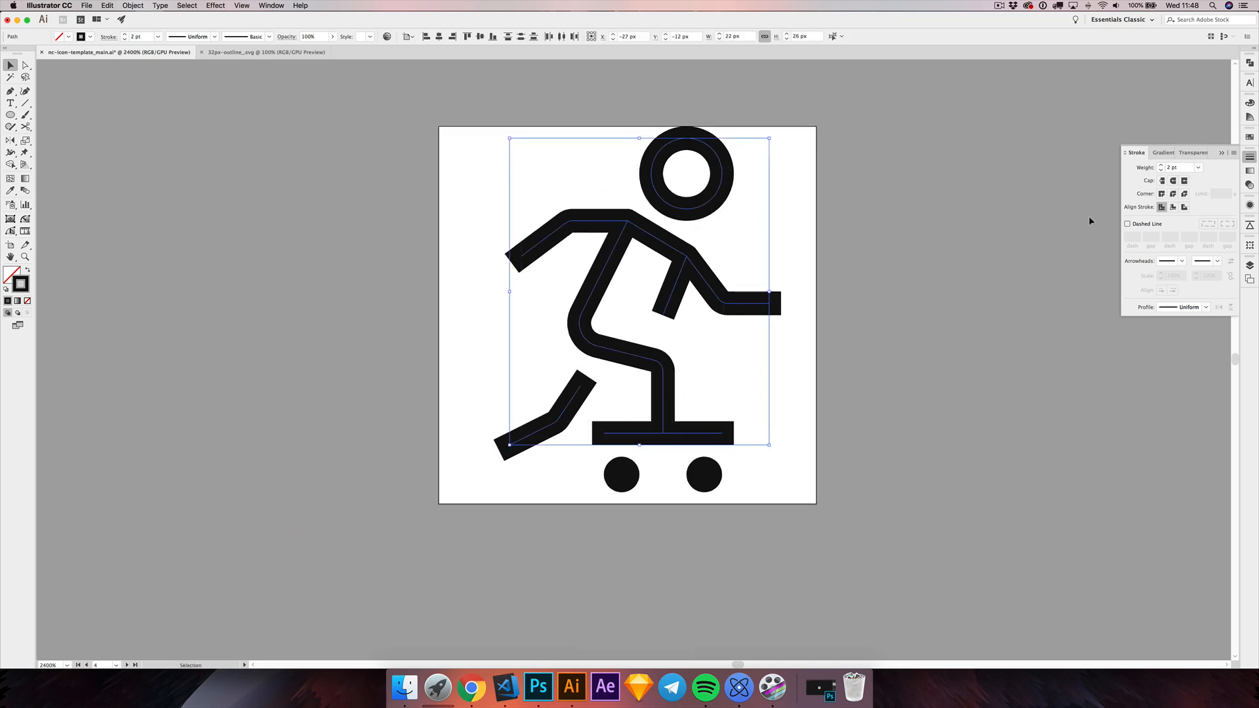
{"action": "left_click", "coordinate": [1160, 171]}
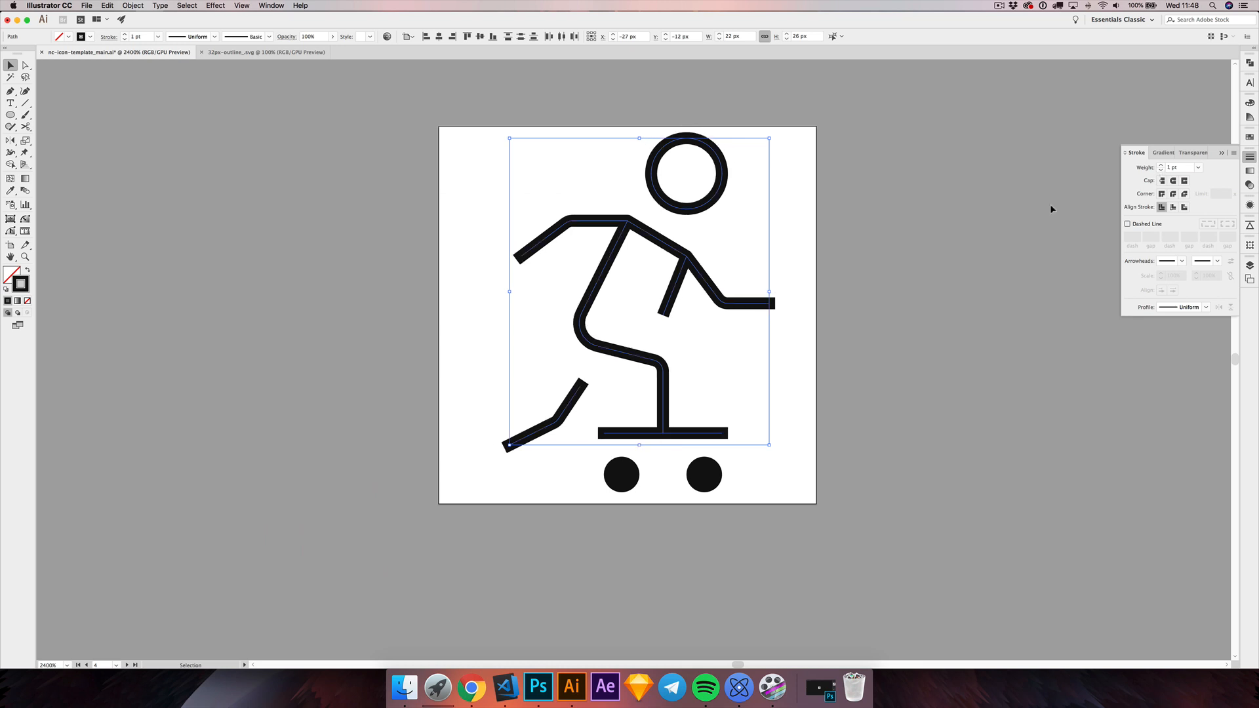
{"action": "left_click", "coordinate": [879, 260]}
Step: Show the icon at actual size, hide the artboards, and examine the thinner strokes at several zoom levels
{"action": "key", "text": "super+1"}
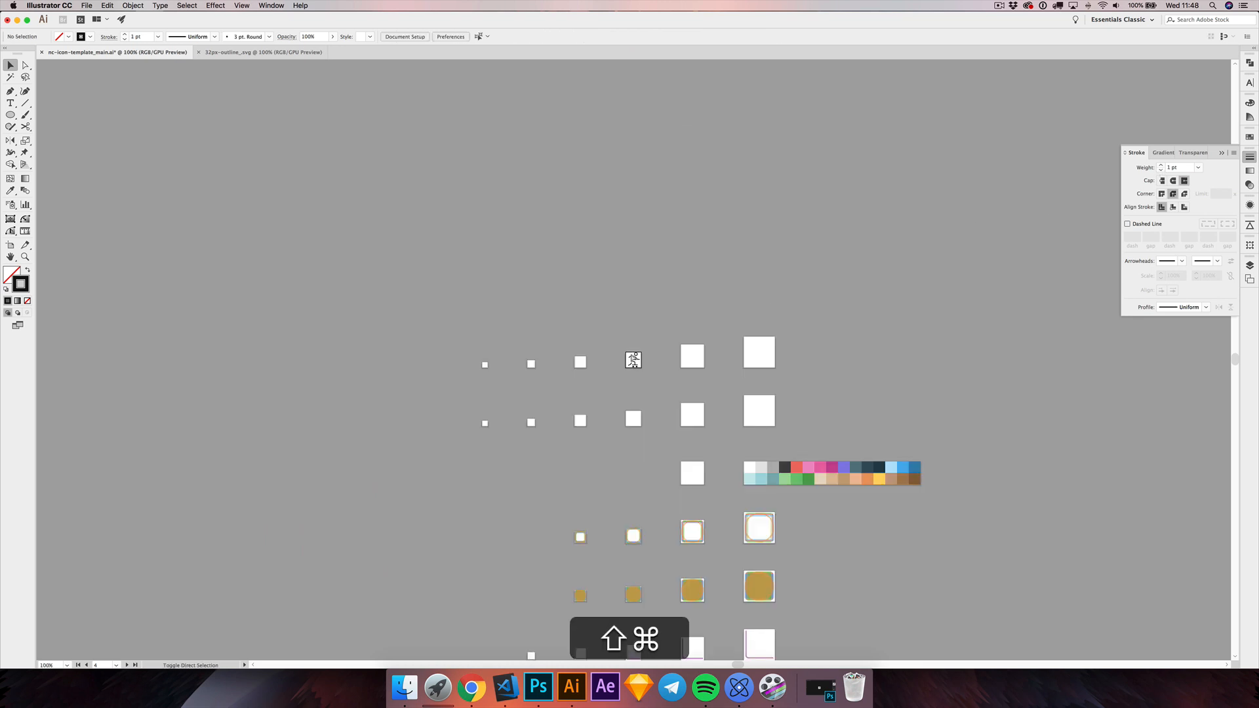
{"action": "key", "text": "super+shift+h"}
{"action": "scroll", "coordinate": [633, 361], "scroll_direction": "up", "scroll_amount": 2}
{"action": "scroll", "coordinate": [634, 364], "scroll_direction": "up", "scroll_amount": 5}
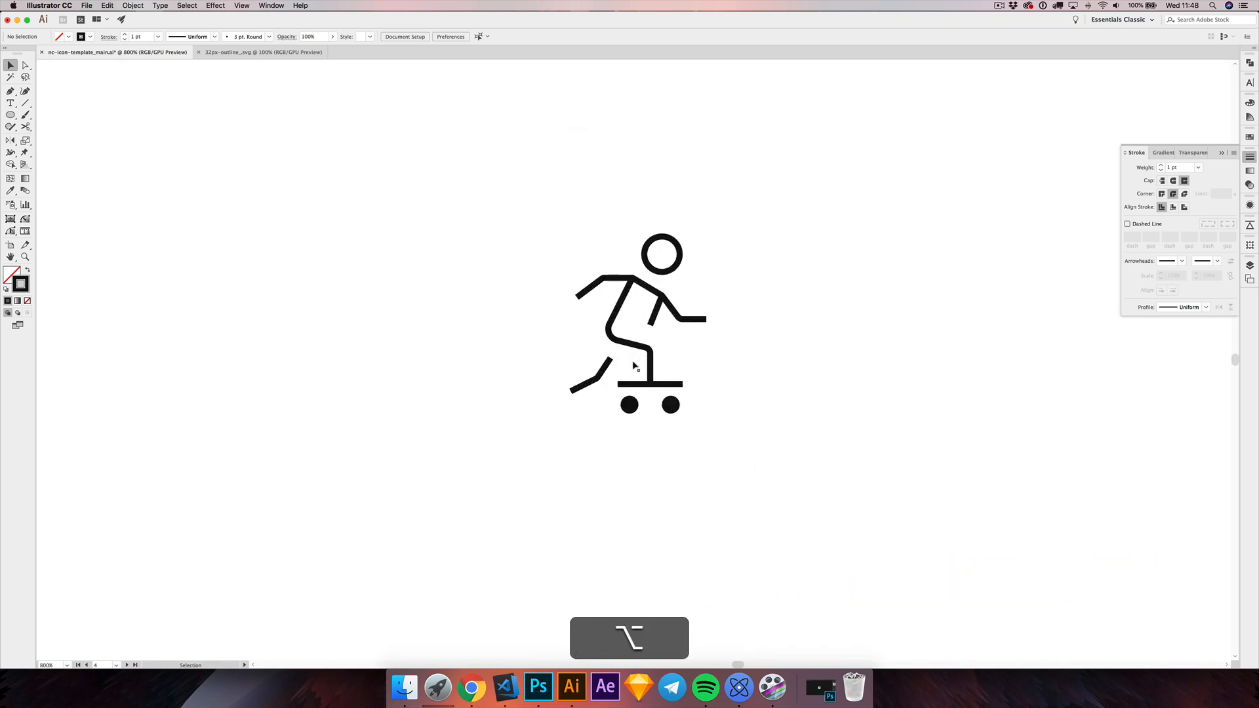
{"action": "scroll", "coordinate": [636, 357], "scroll_direction": "down", "scroll_amount": 2}
{"action": "scroll", "coordinate": [638, 351], "scroll_direction": "up", "scroll_amount": 5}
{"action": "scroll", "coordinate": [640, 344], "scroll_direction": "up", "scroll_amount": 1}
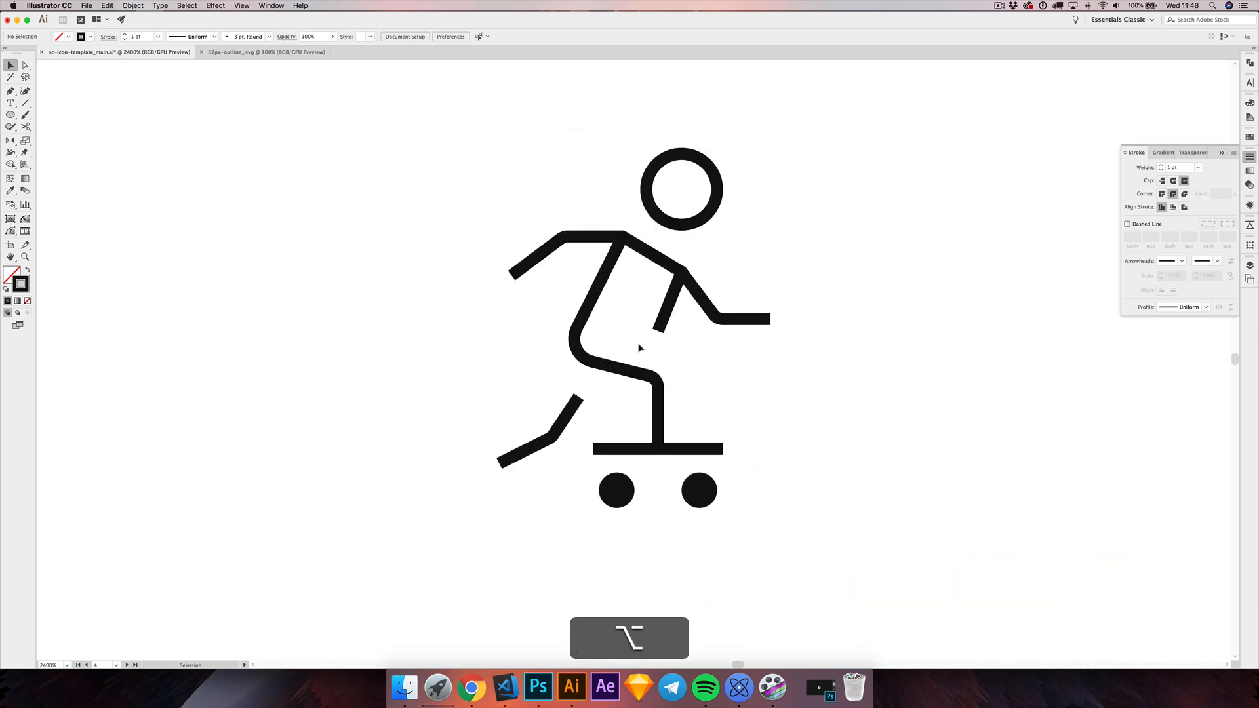
{"action": "scroll", "coordinate": [729, 373], "scroll_direction": "down", "scroll_amount": 1}
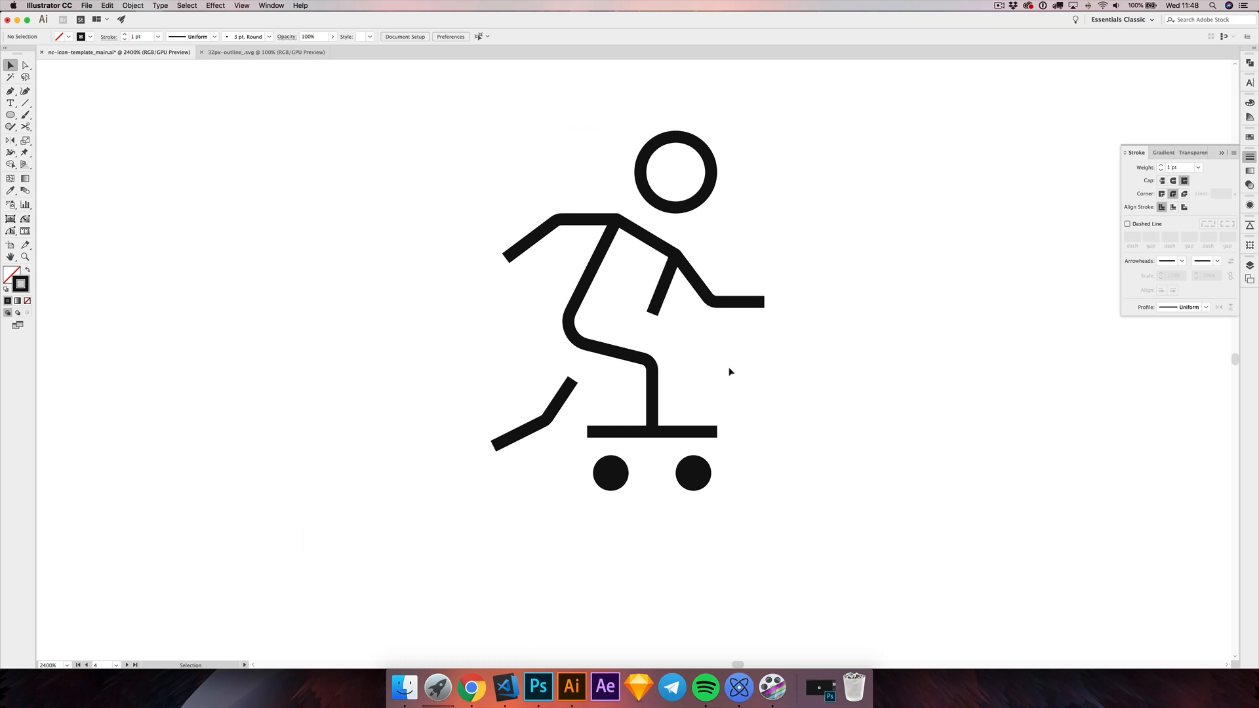